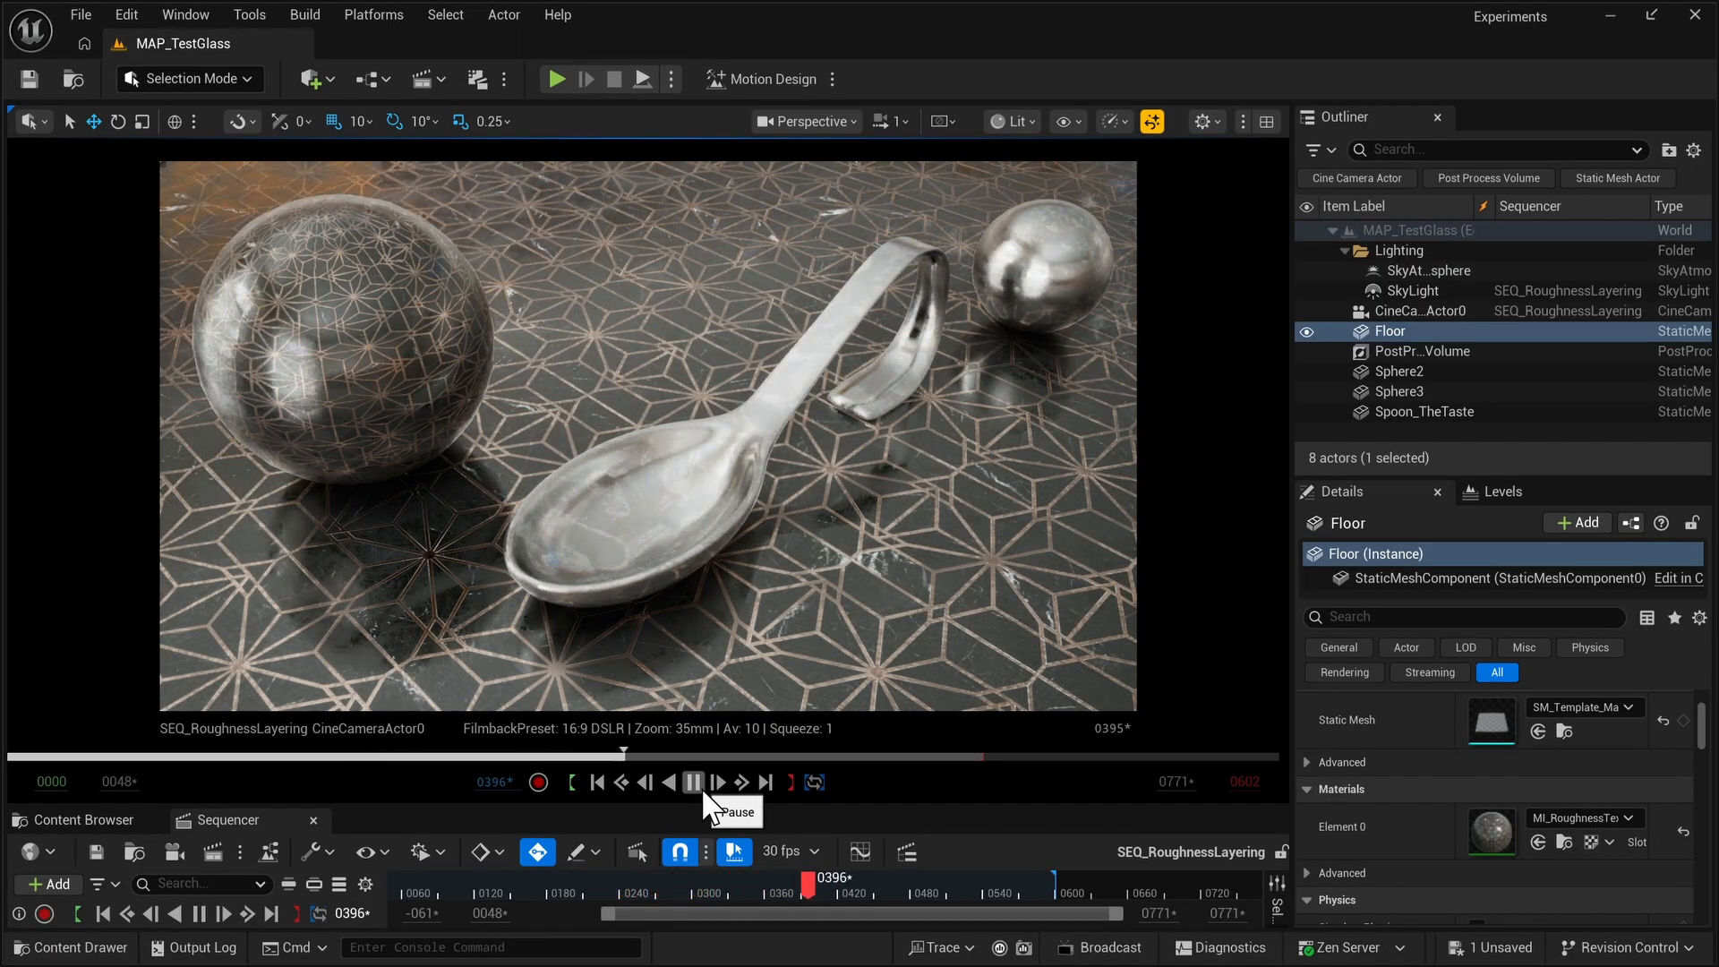
Pause the sequence and open the spoon's material instance MI_RoughnessLayering and its parent material MM_RoughnessNew.
left_click(703, 790)
left_click(633, 533)
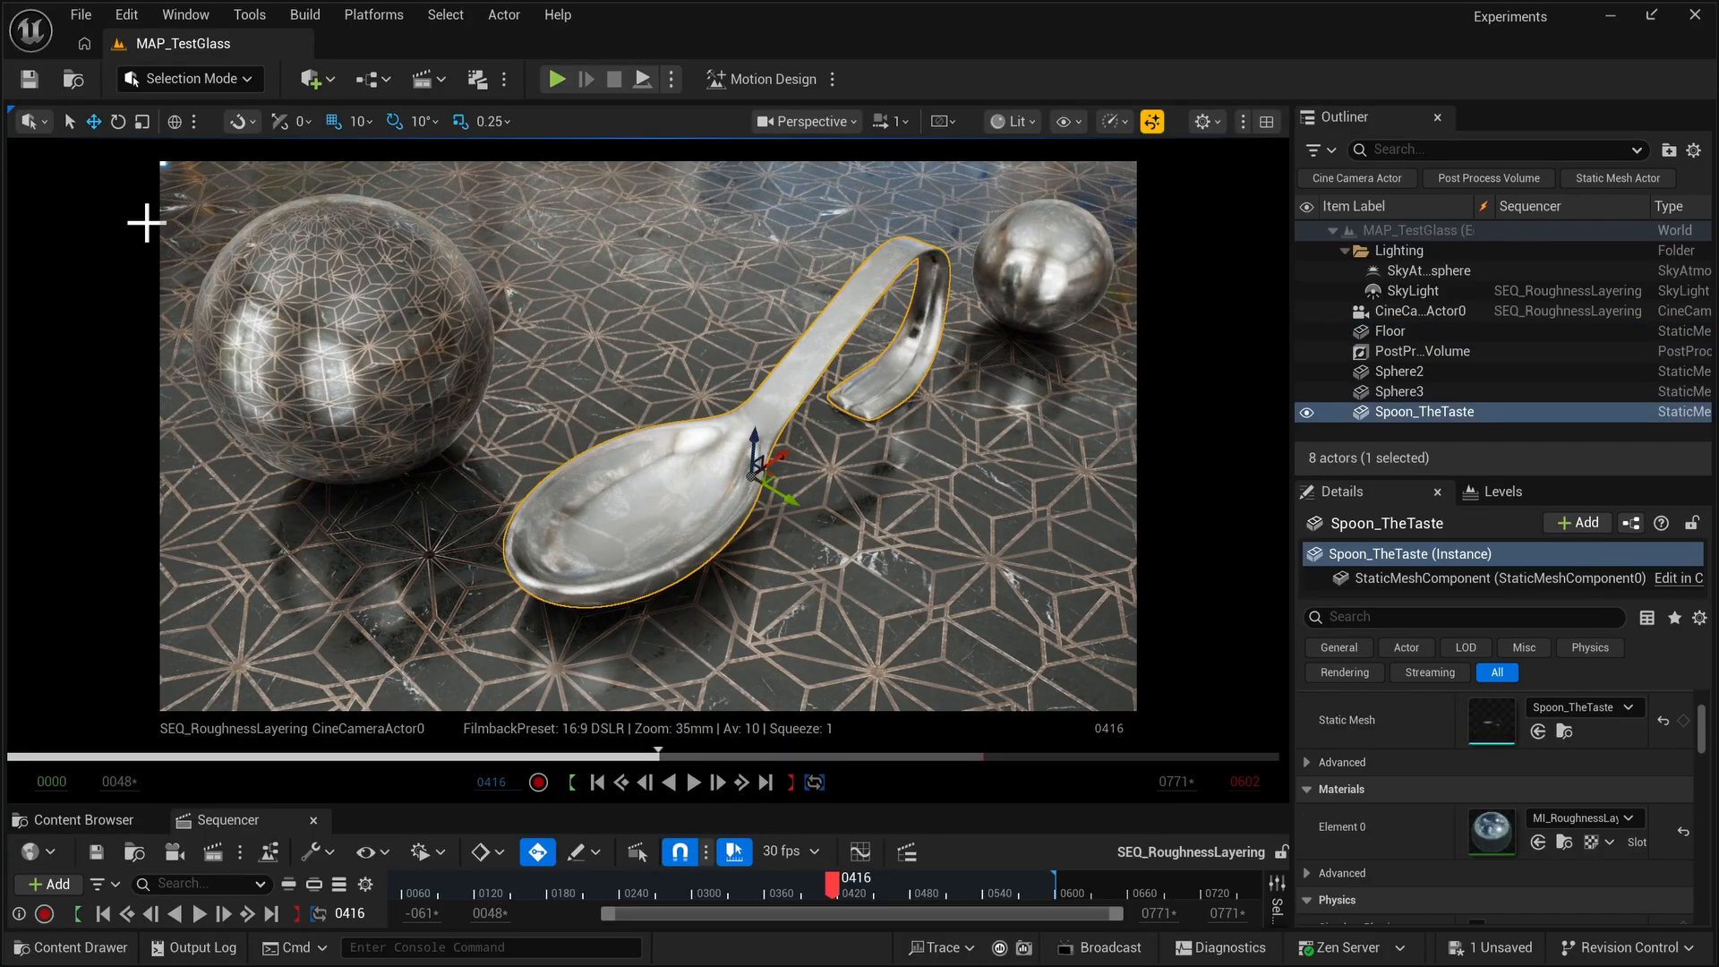
double_click(1490, 833)
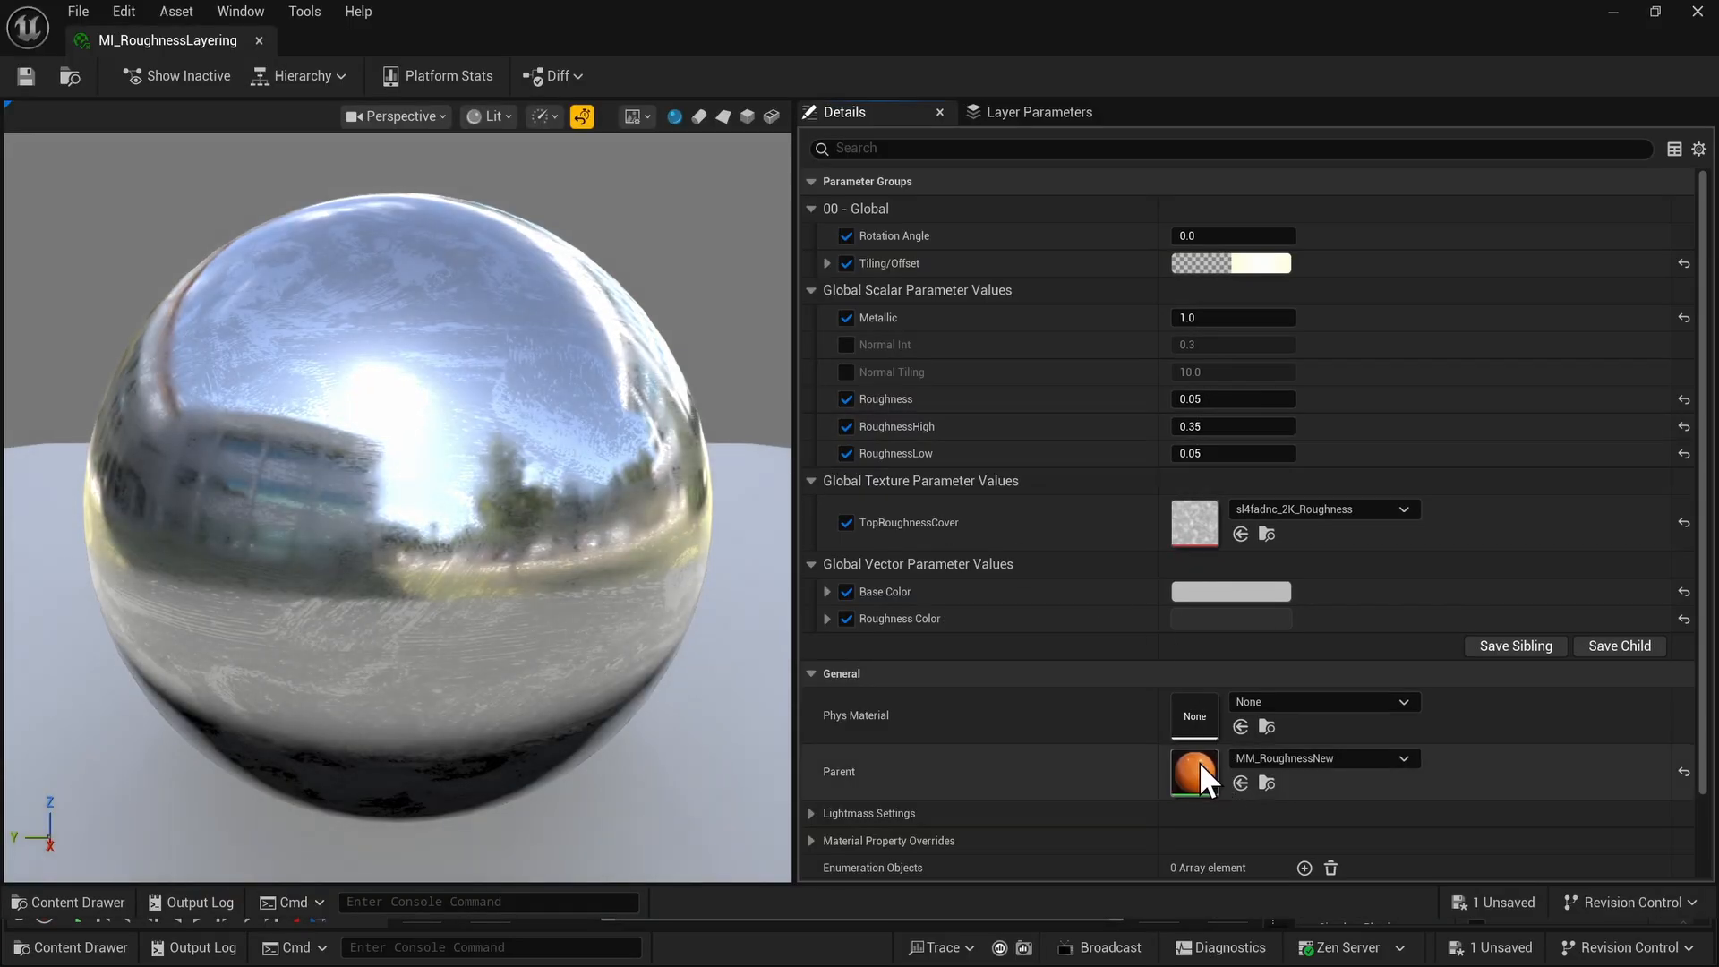
double_click(1189, 756)
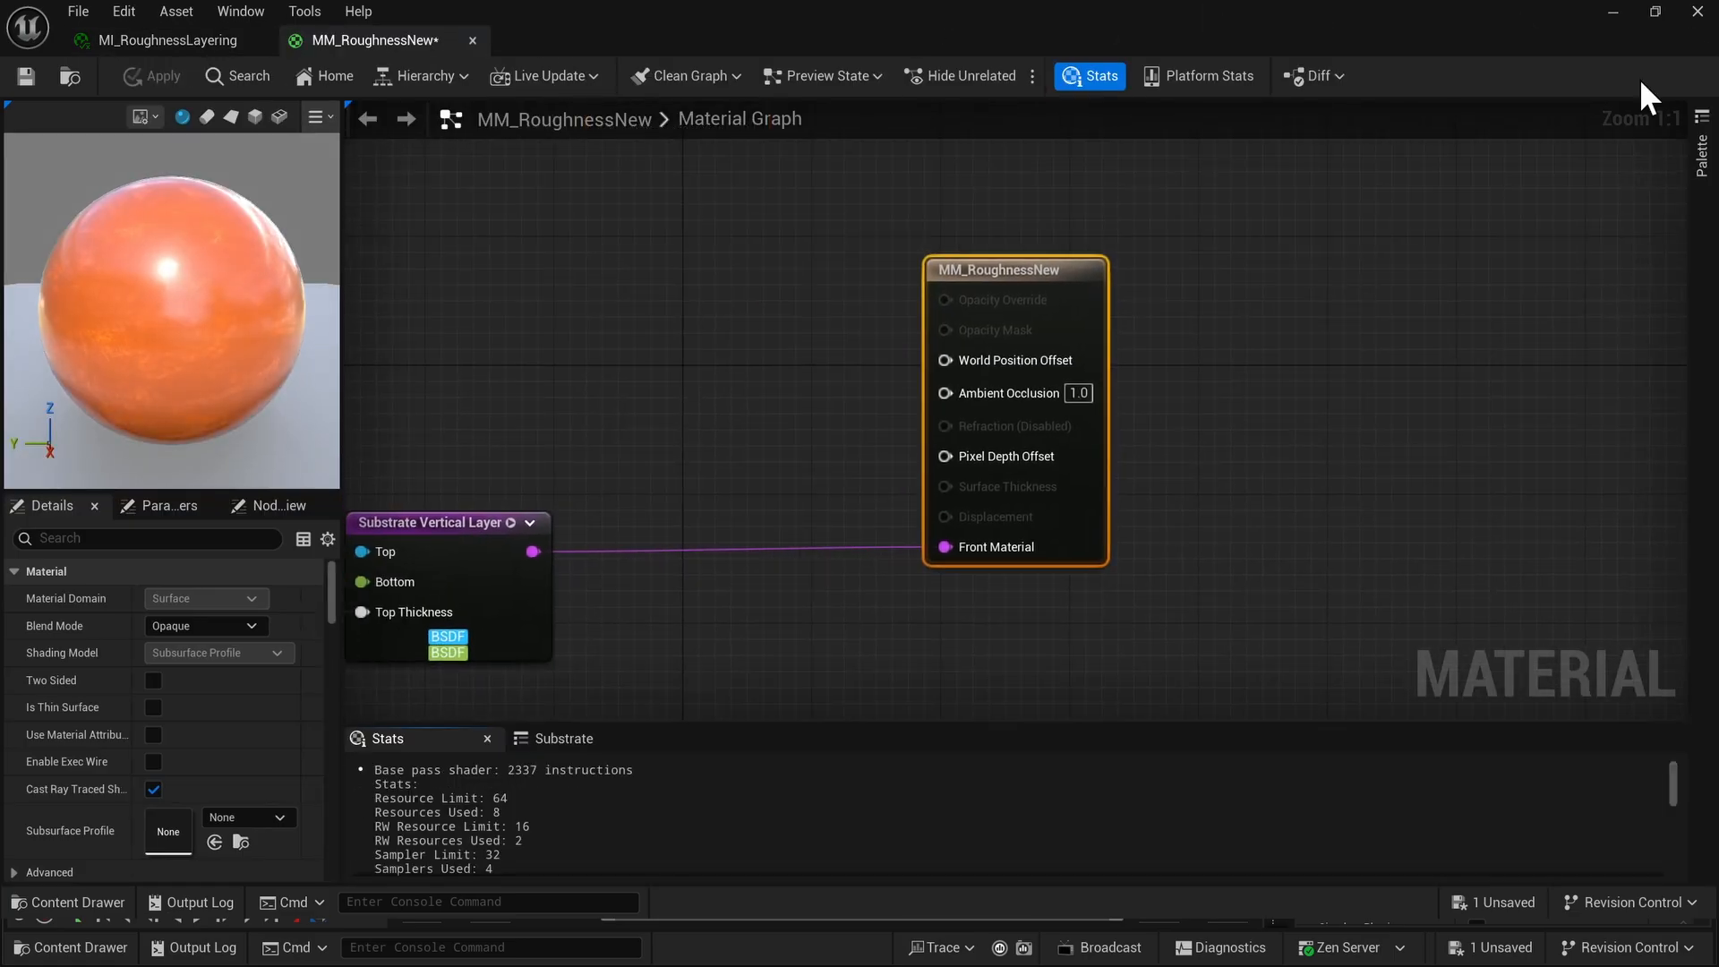
Examine the MM_RoughnessNew graph, from its two commented layer groups to the Substrate Vertical Layer and the material output.
right_click_drag(1035, 409, 1481, 297)
scroll(1219, 376, "down", 4)
right_click_drag(1158, 379, 1197, 248)
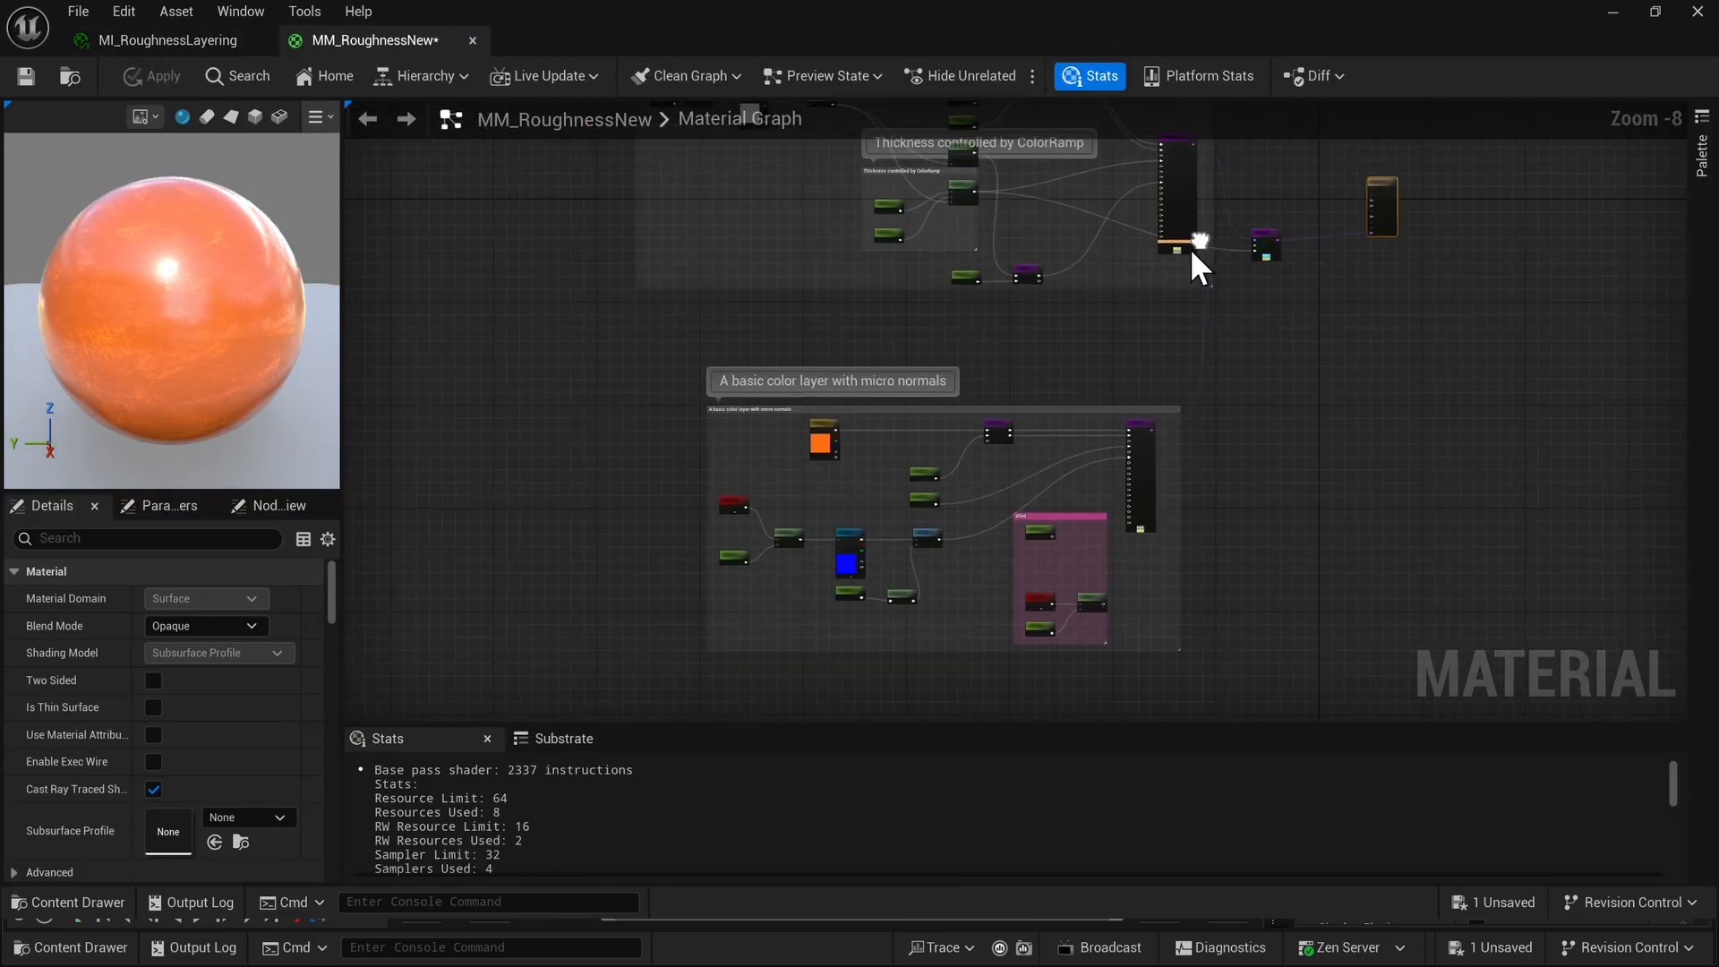
scroll(783, 419, "up", 3)
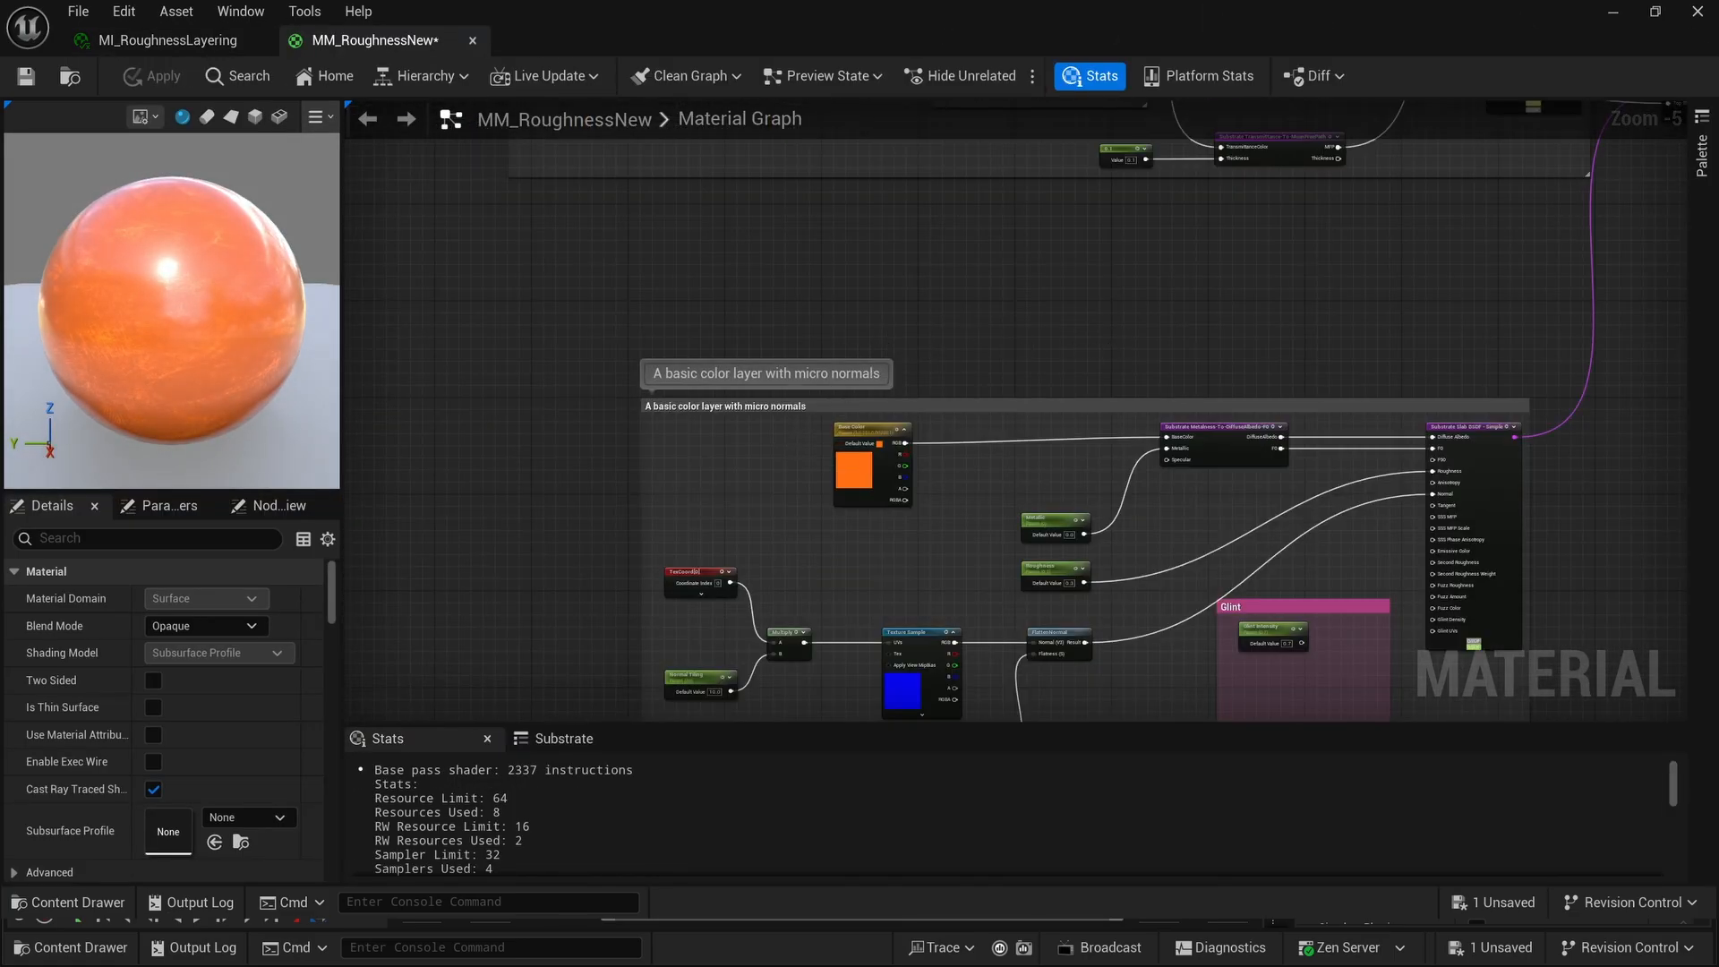
right_click_drag(1107, 320, 557, 709)
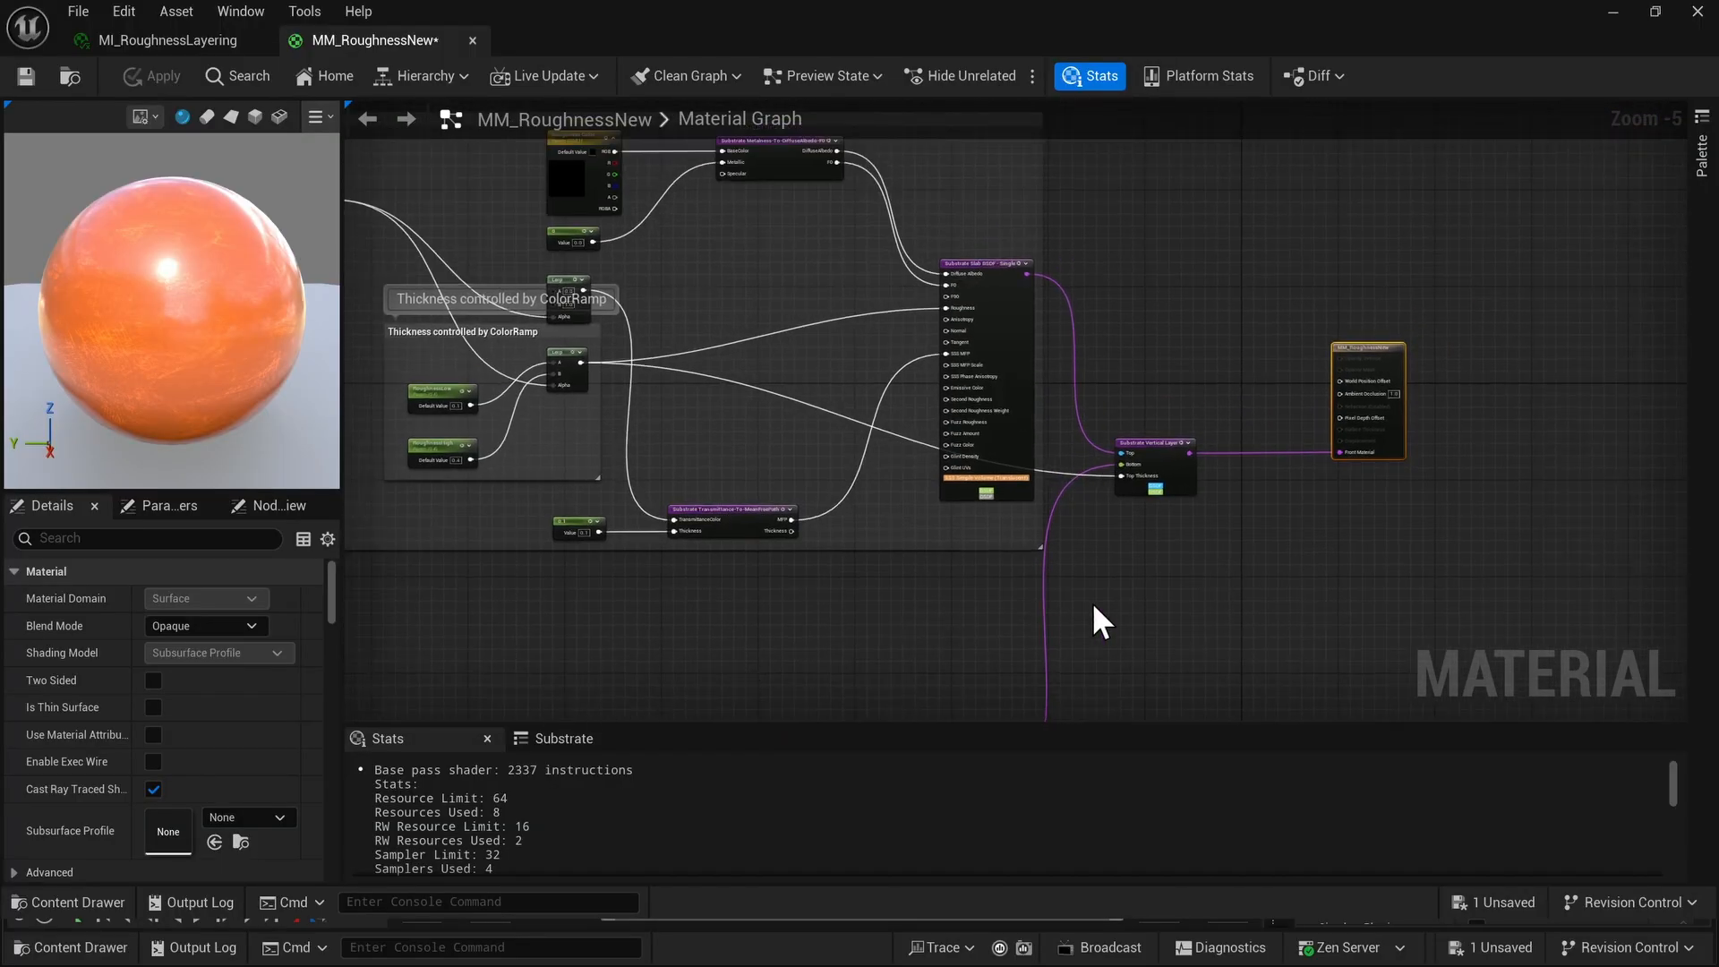
scroll(1198, 609, "up", 4)
scroll(1085, 459, "down", 2)
right_click_drag(1085, 460, 1289, 537)
scroll(1204, 615, "down", 2)
scroll(920, 414, "up", 2)
right_click_drag(1036, 414, 530, 394)
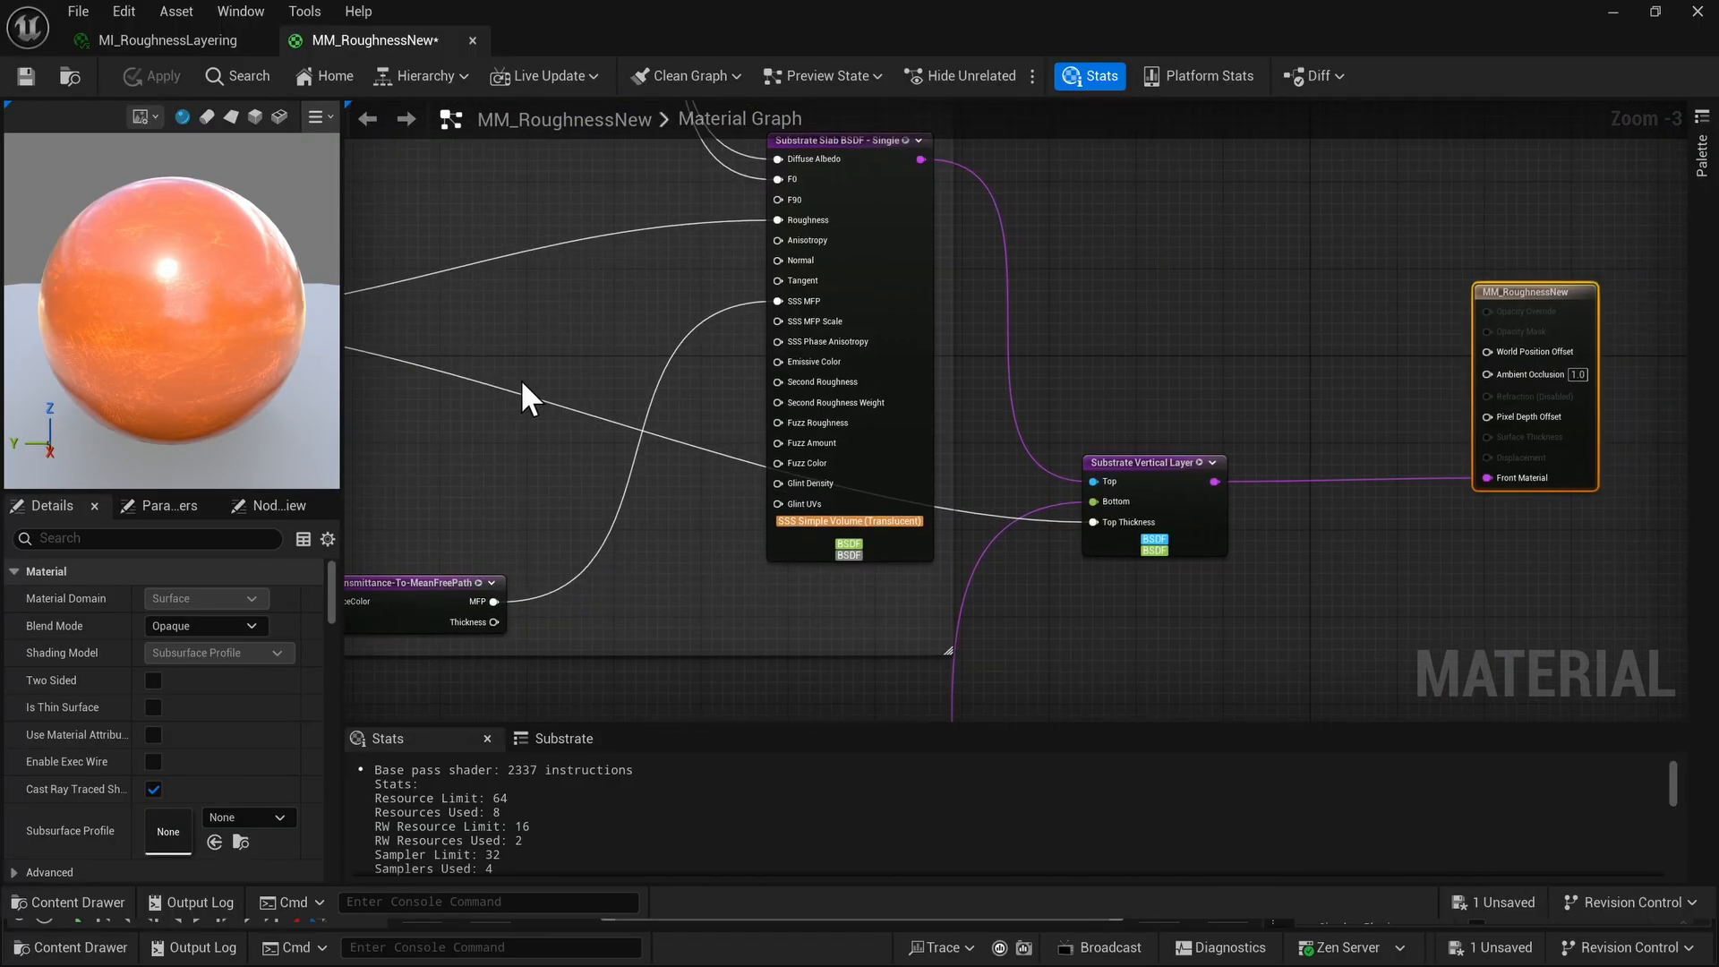
right_click_drag(663, 377, 821, 363)
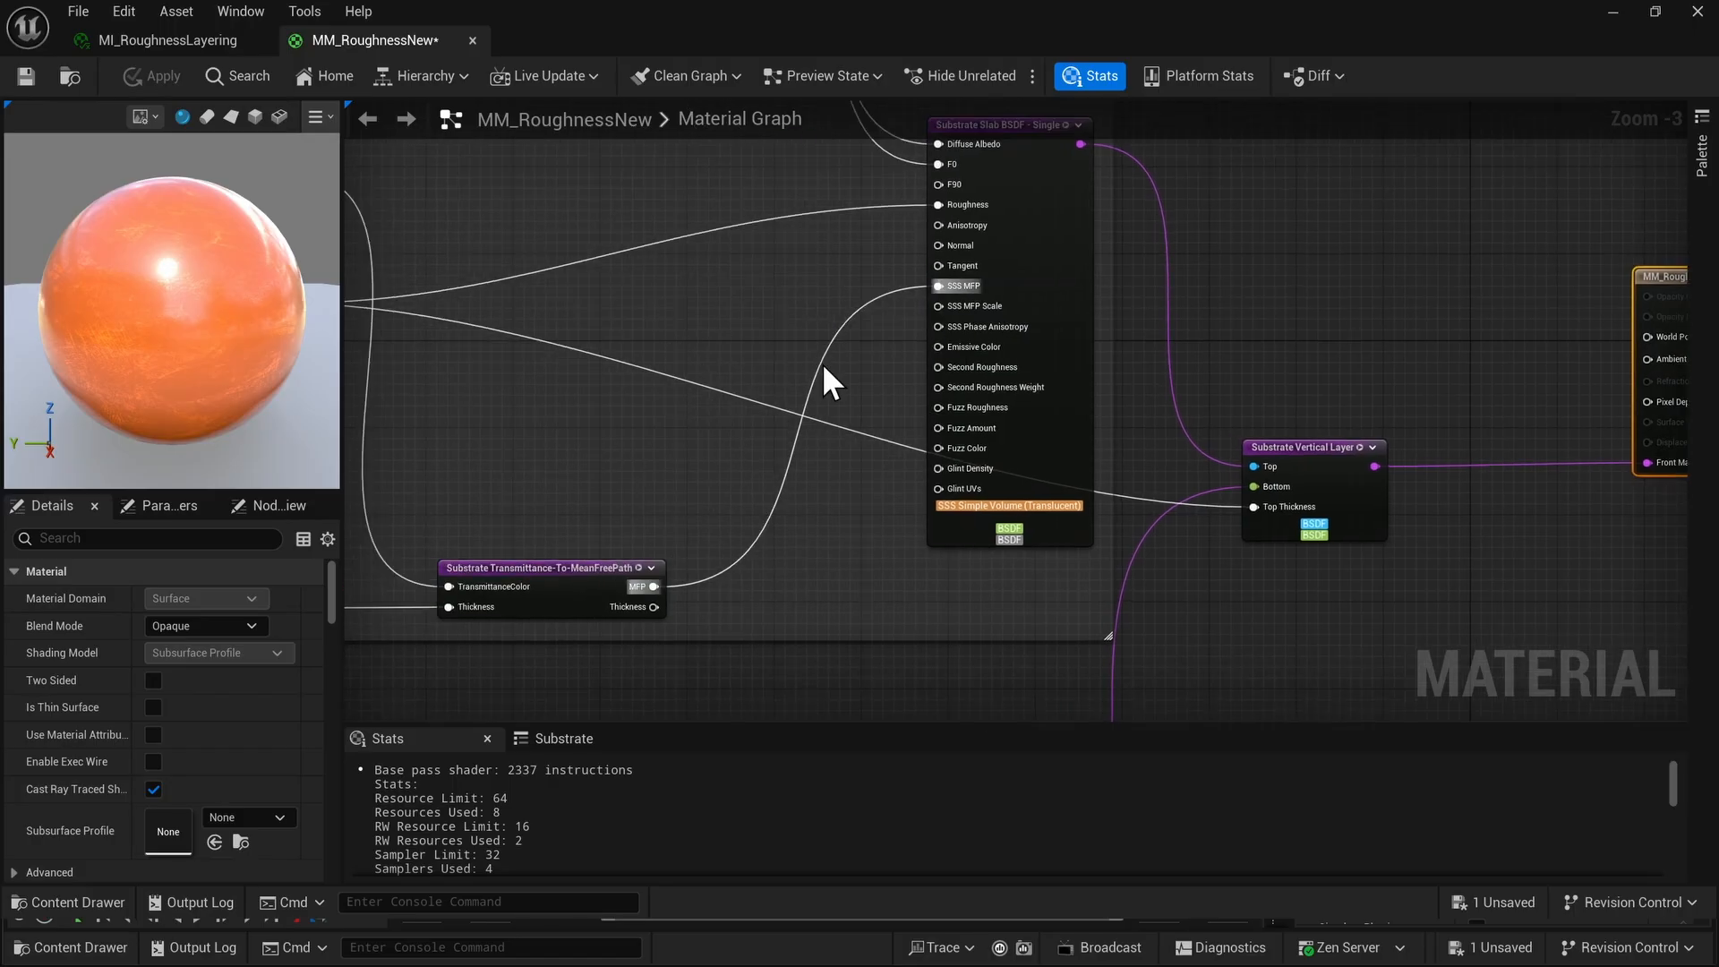
Insert a reroute node on the wire from the Linear Interpolate output to Top Thickness and move it lower, level with that input.
double_click(836, 424)
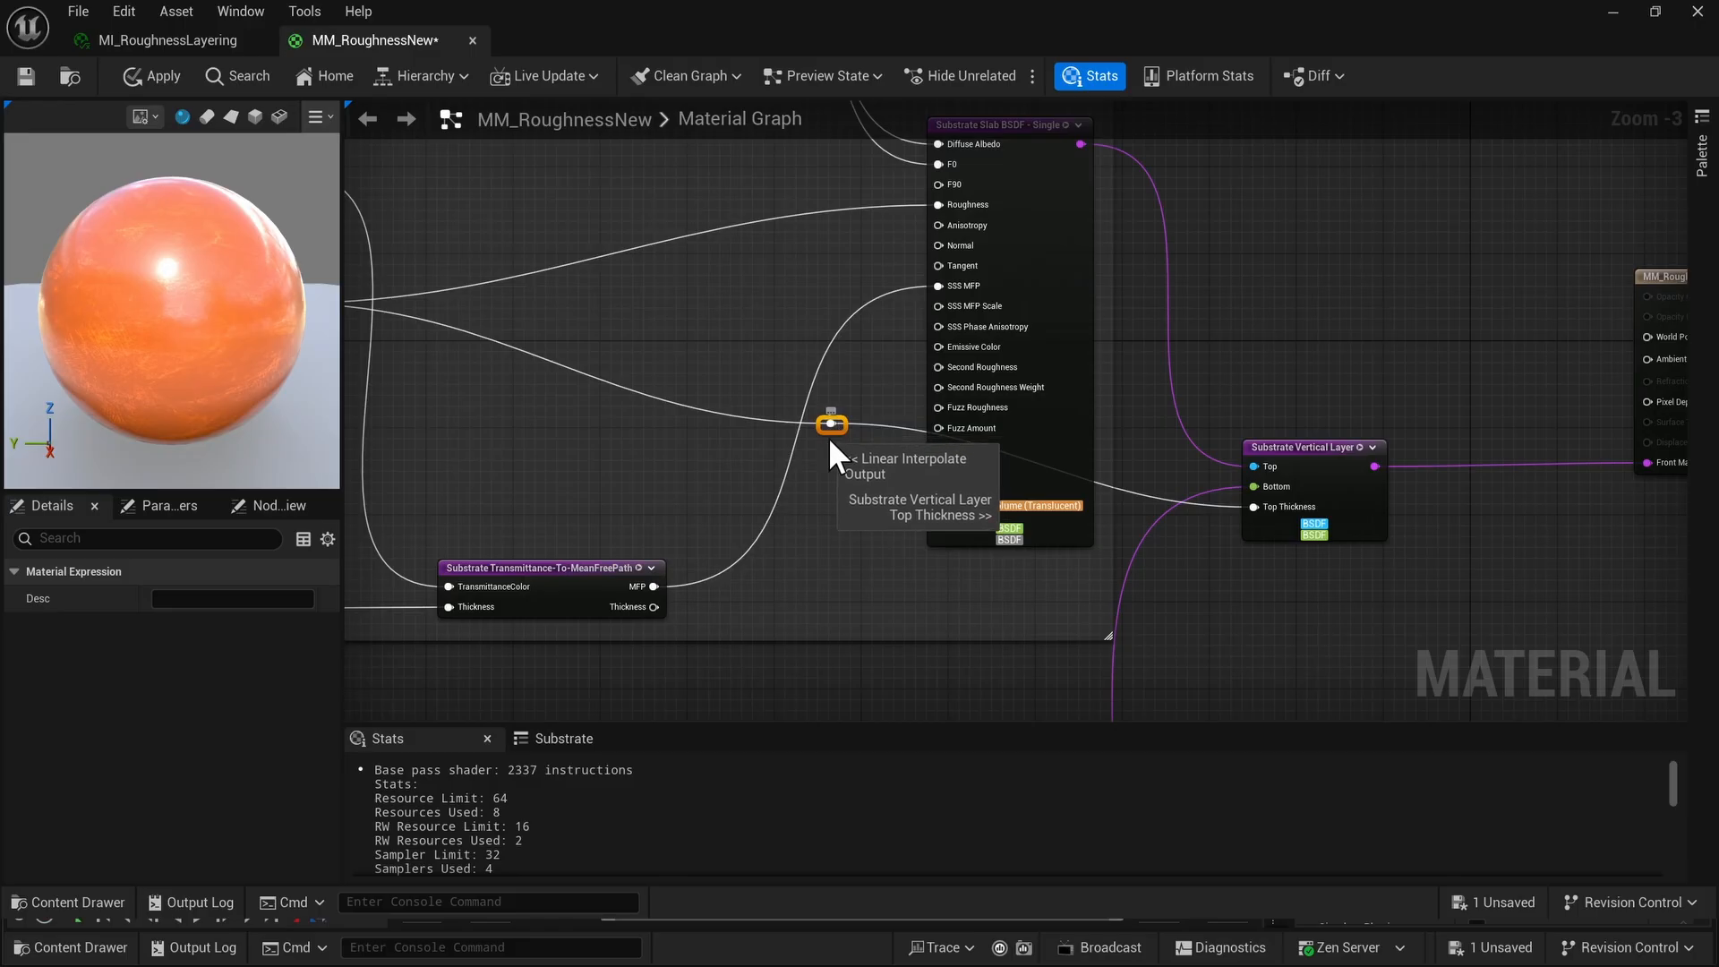
left_click_drag(841, 431, 872, 512)
Try to straighten the connections between the reroute node, Substrate Slab BSDF, Substrate Vertical Layer and material output, and undo the alignment.
left_click_drag(825, 427, 1673, 583)
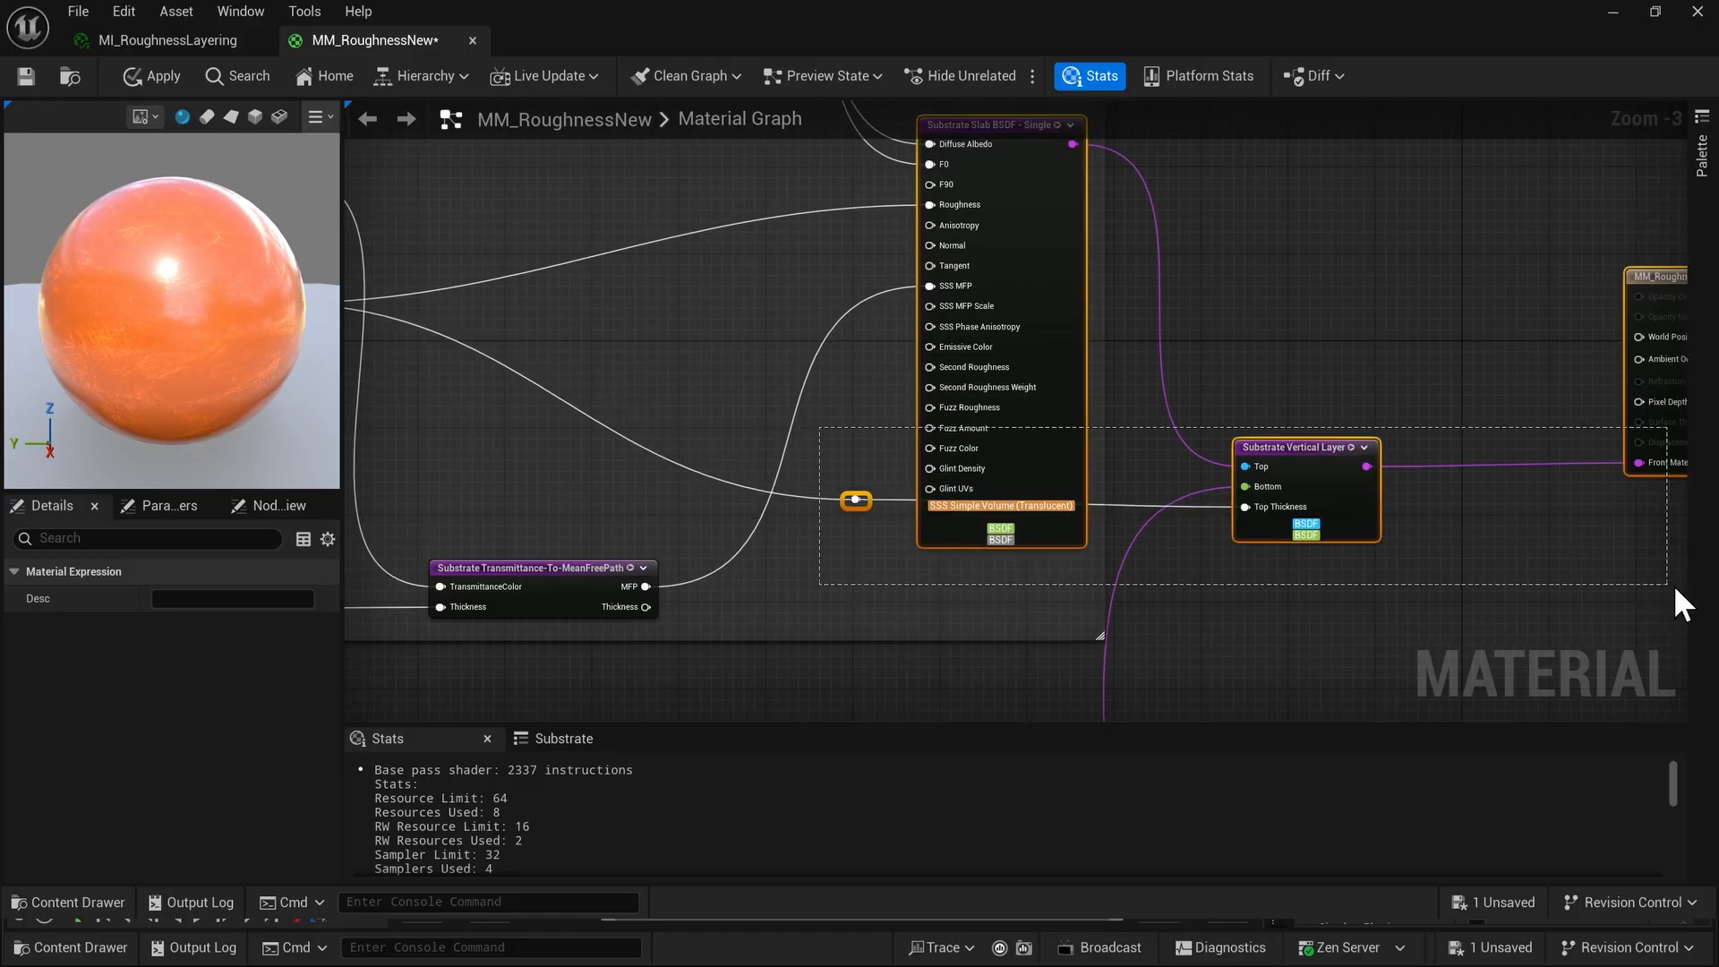
key("q")
key("Tab")
left_click(1019, 326)
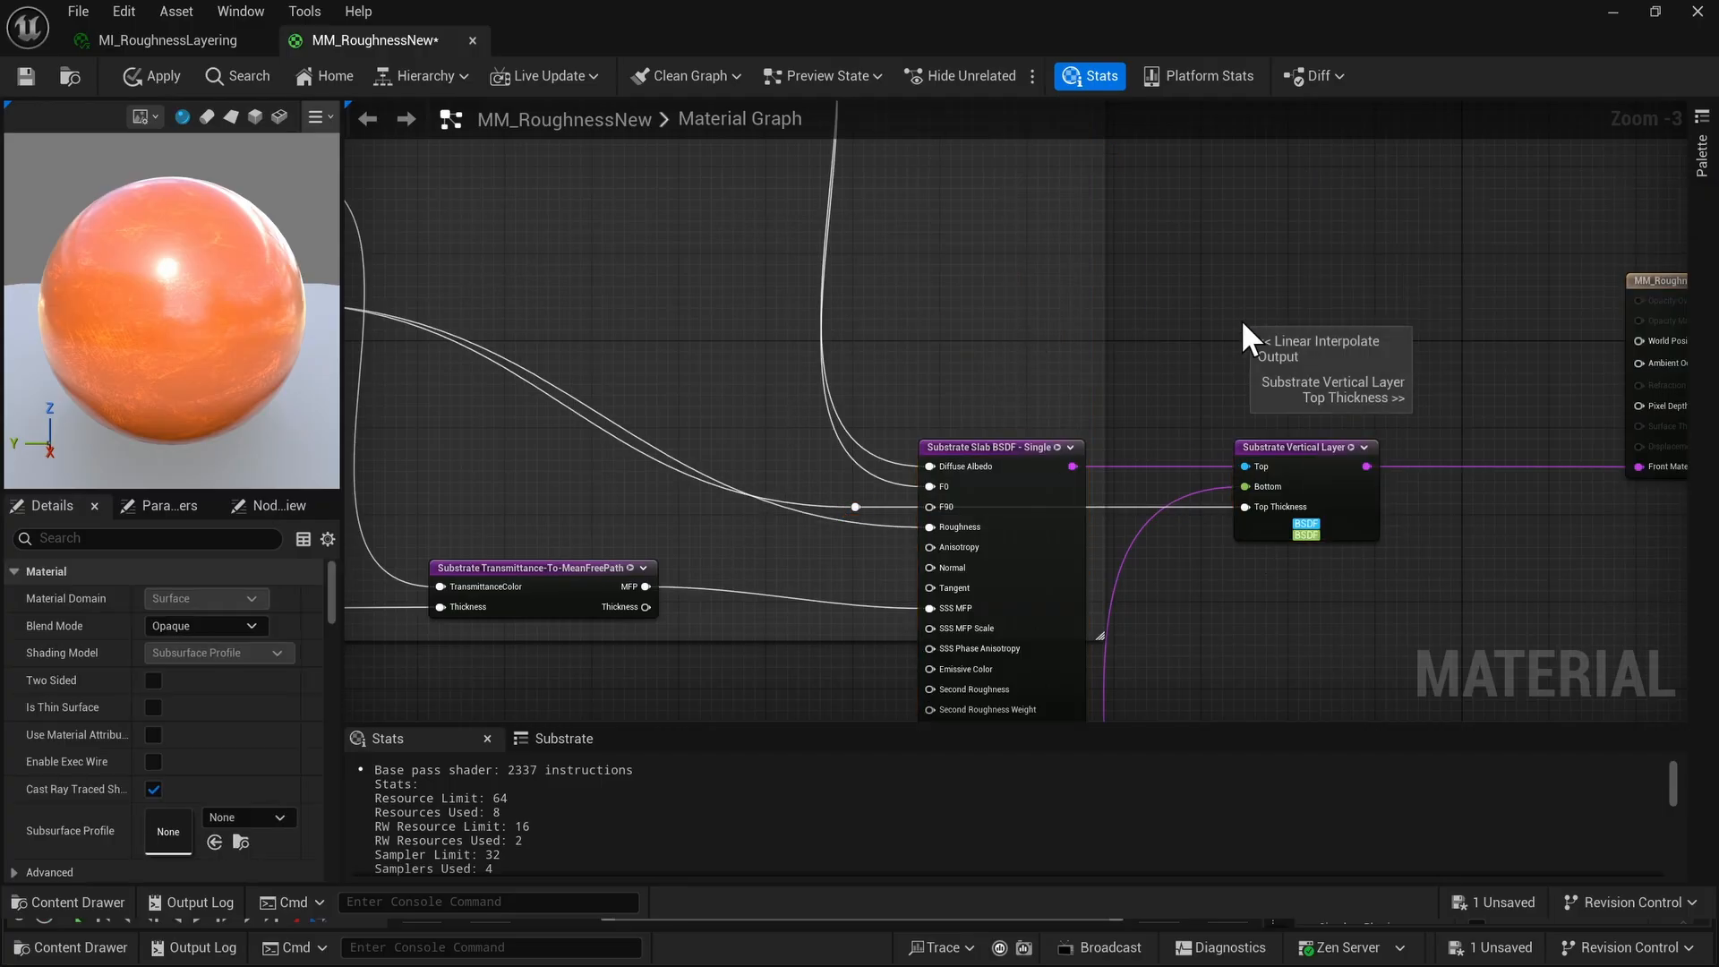
key("ctrl+z")
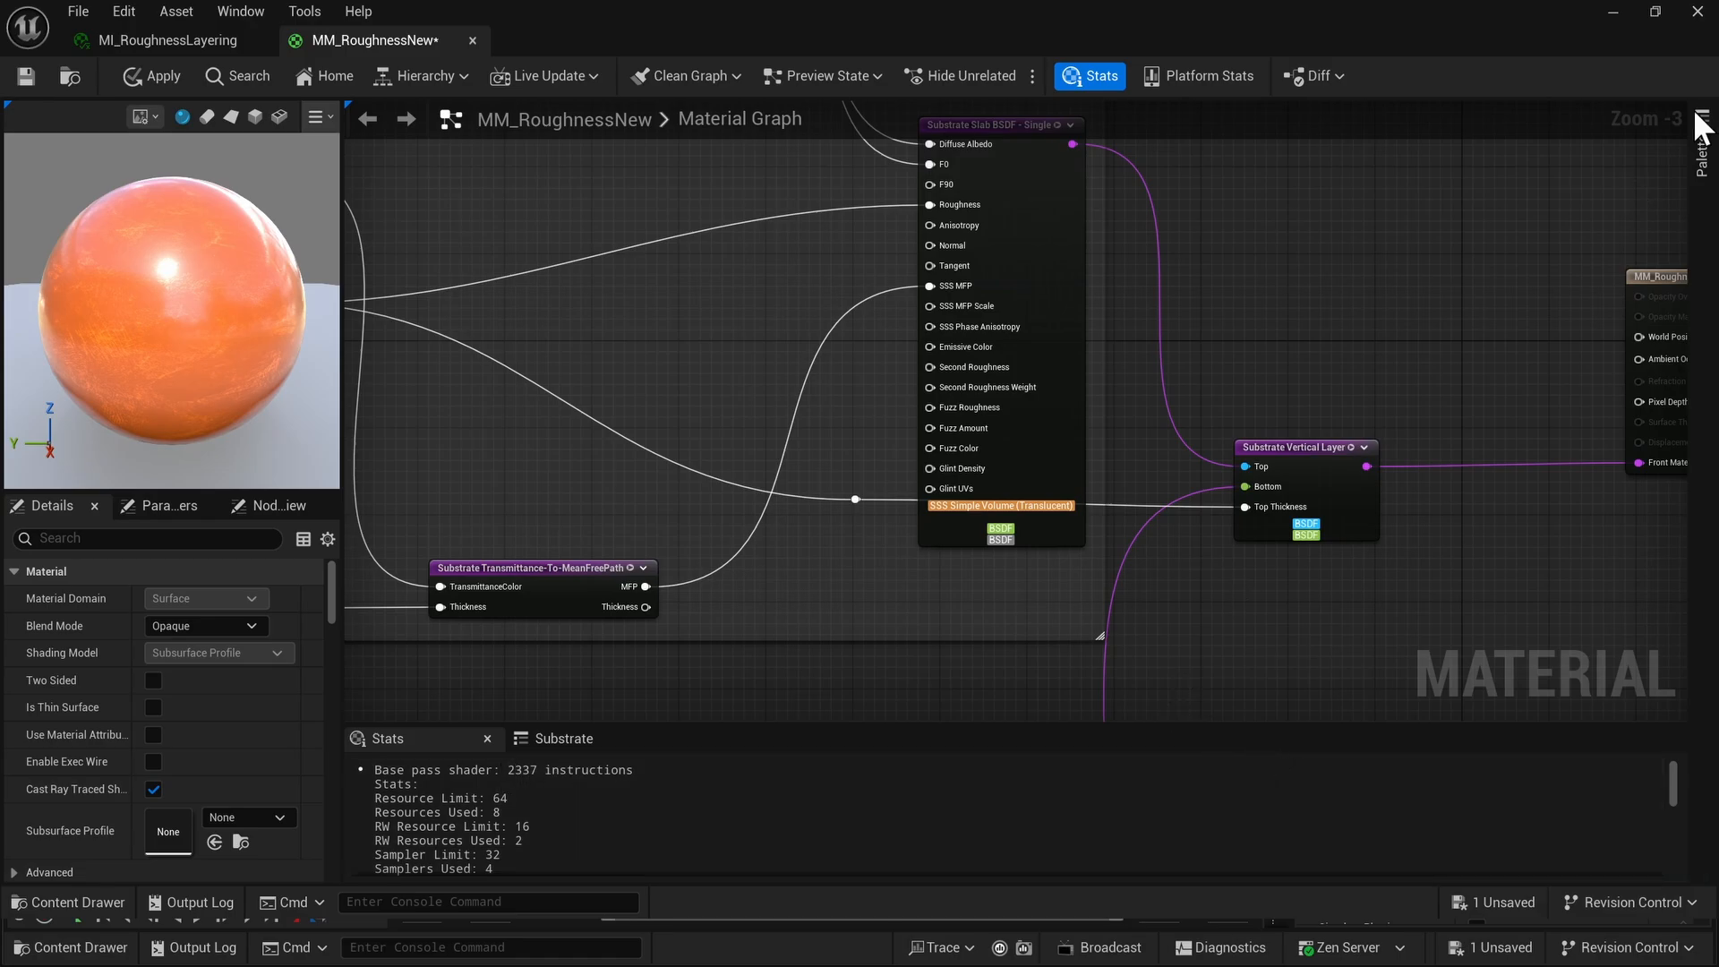
Return to the level and open the Floor's material instance MI_RoughnessTextured with its parent material MM_RoughnessNewTextured.
left_click(1612, 12)
left_click(990, 527)
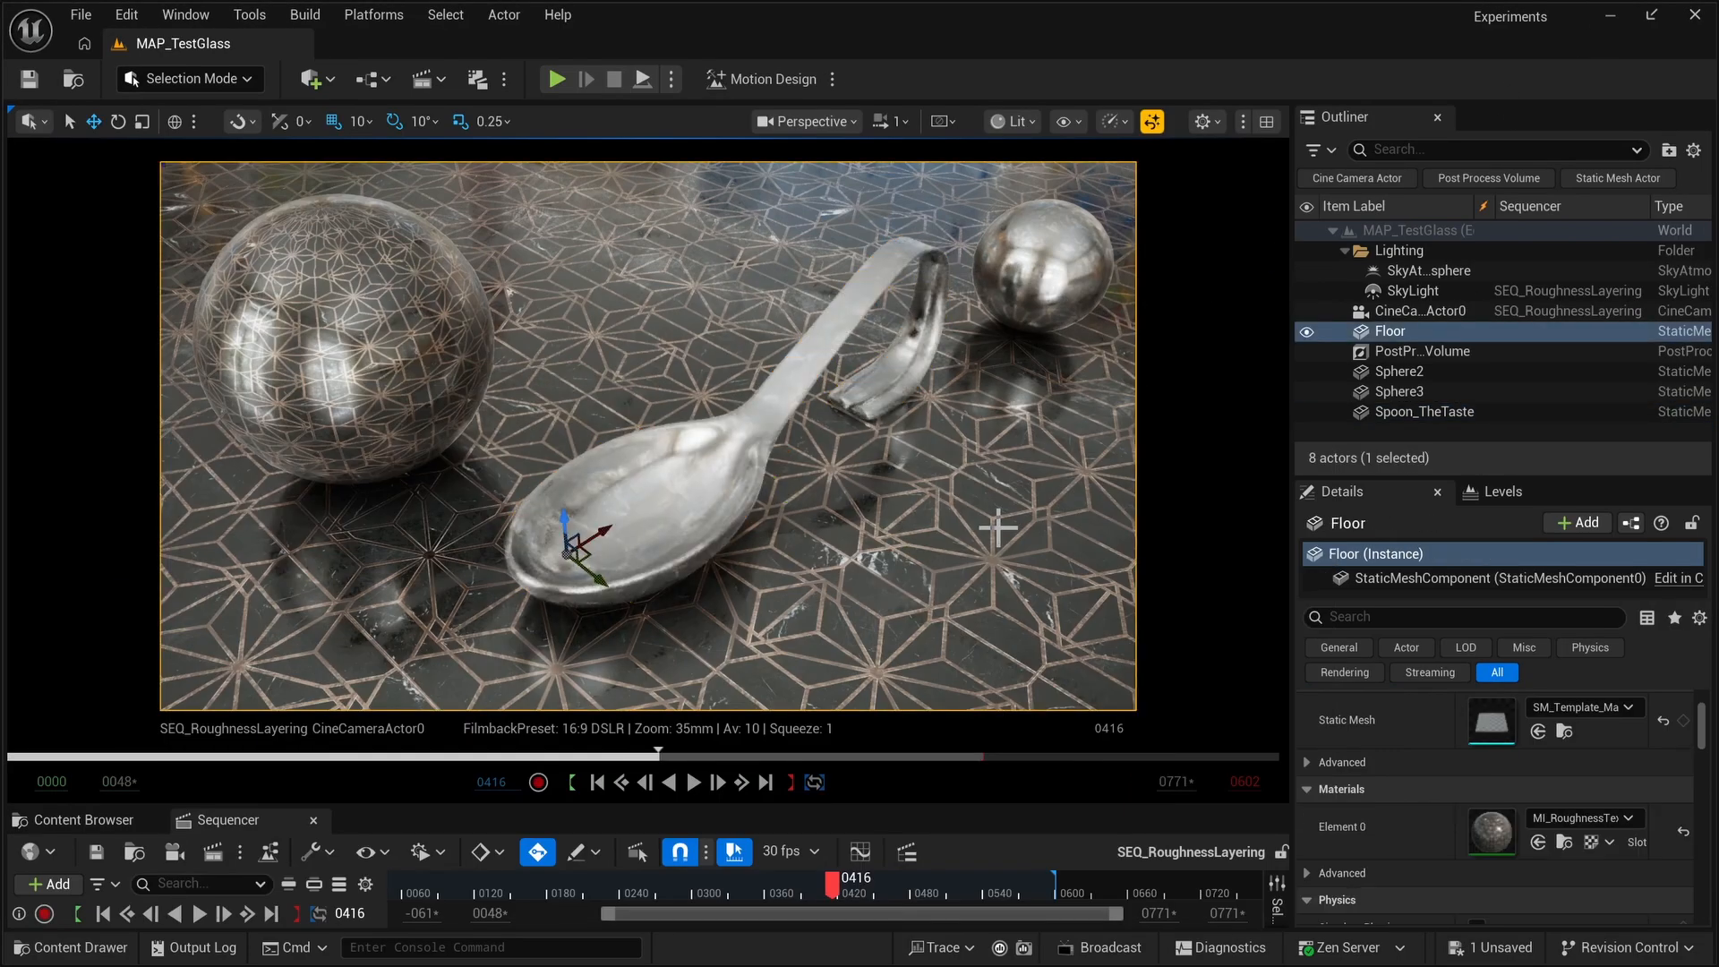
double_click(1488, 827)
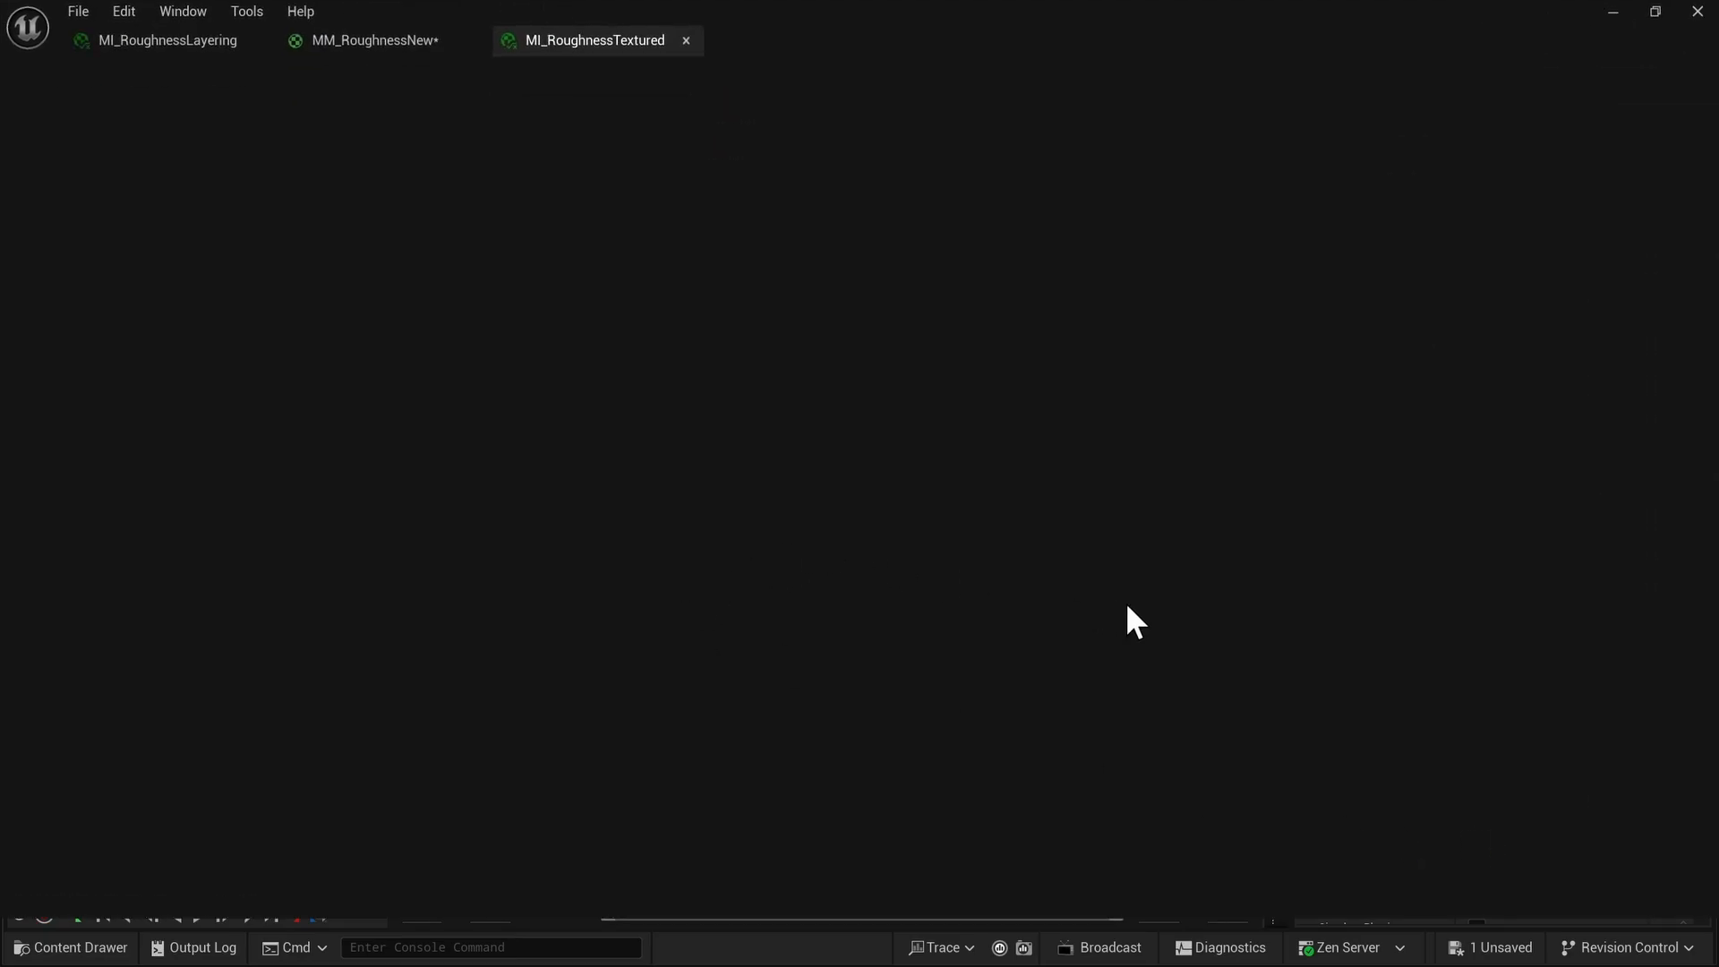
Examine the MM_RoughnessNewTextured graph and its material preview, including the roughness layer and the texture samples feeding the basic color layer.
scroll(1253, 662, "down", 4)
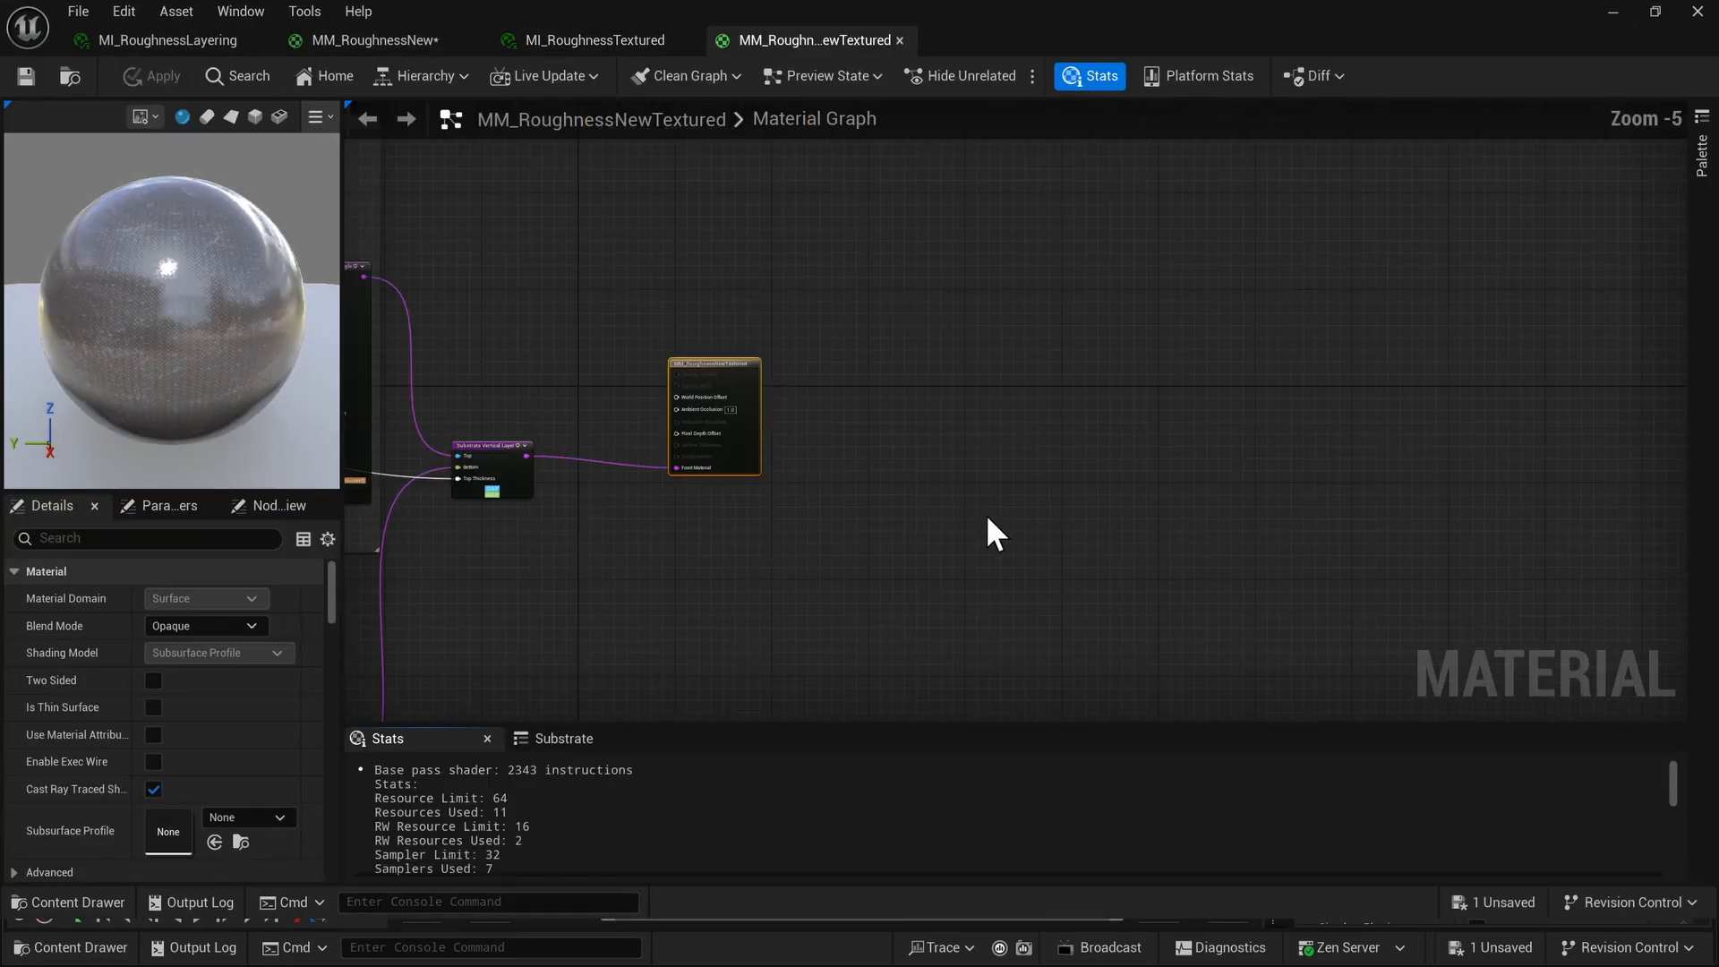
scroll(717, 568, "down", 3)
right_click_drag(573, 618, 1125, 474)
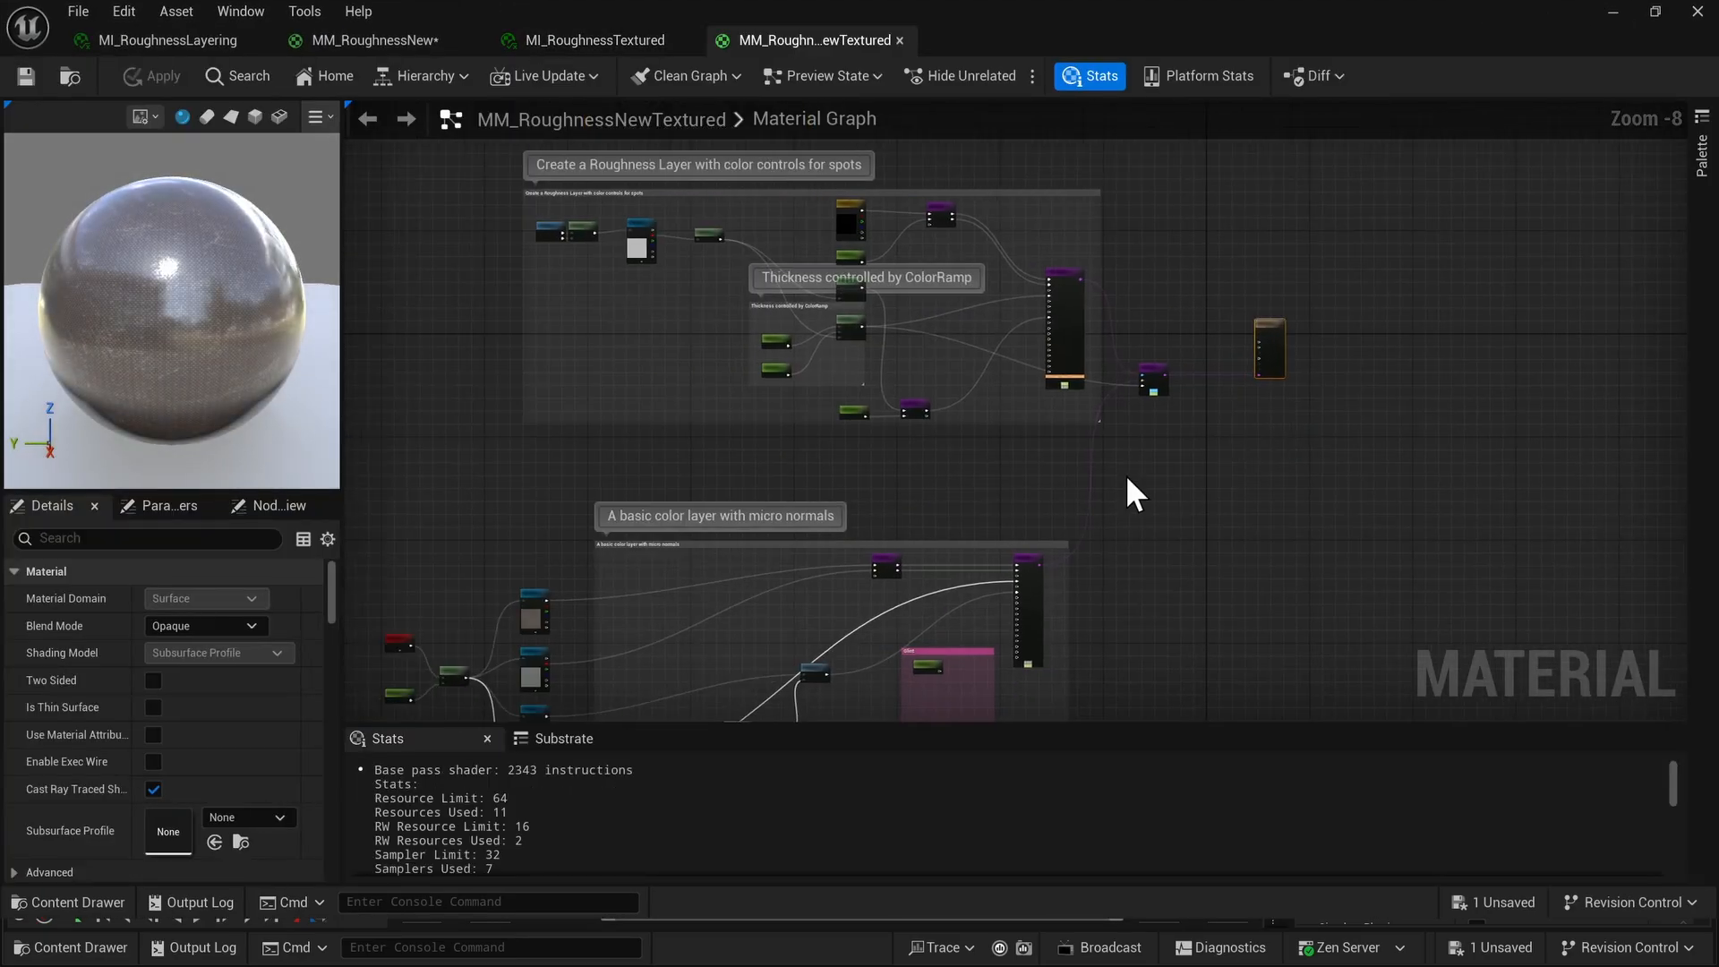
scroll(1115, 472, "up", 2)
right_click_drag(621, 358, 549, 449)
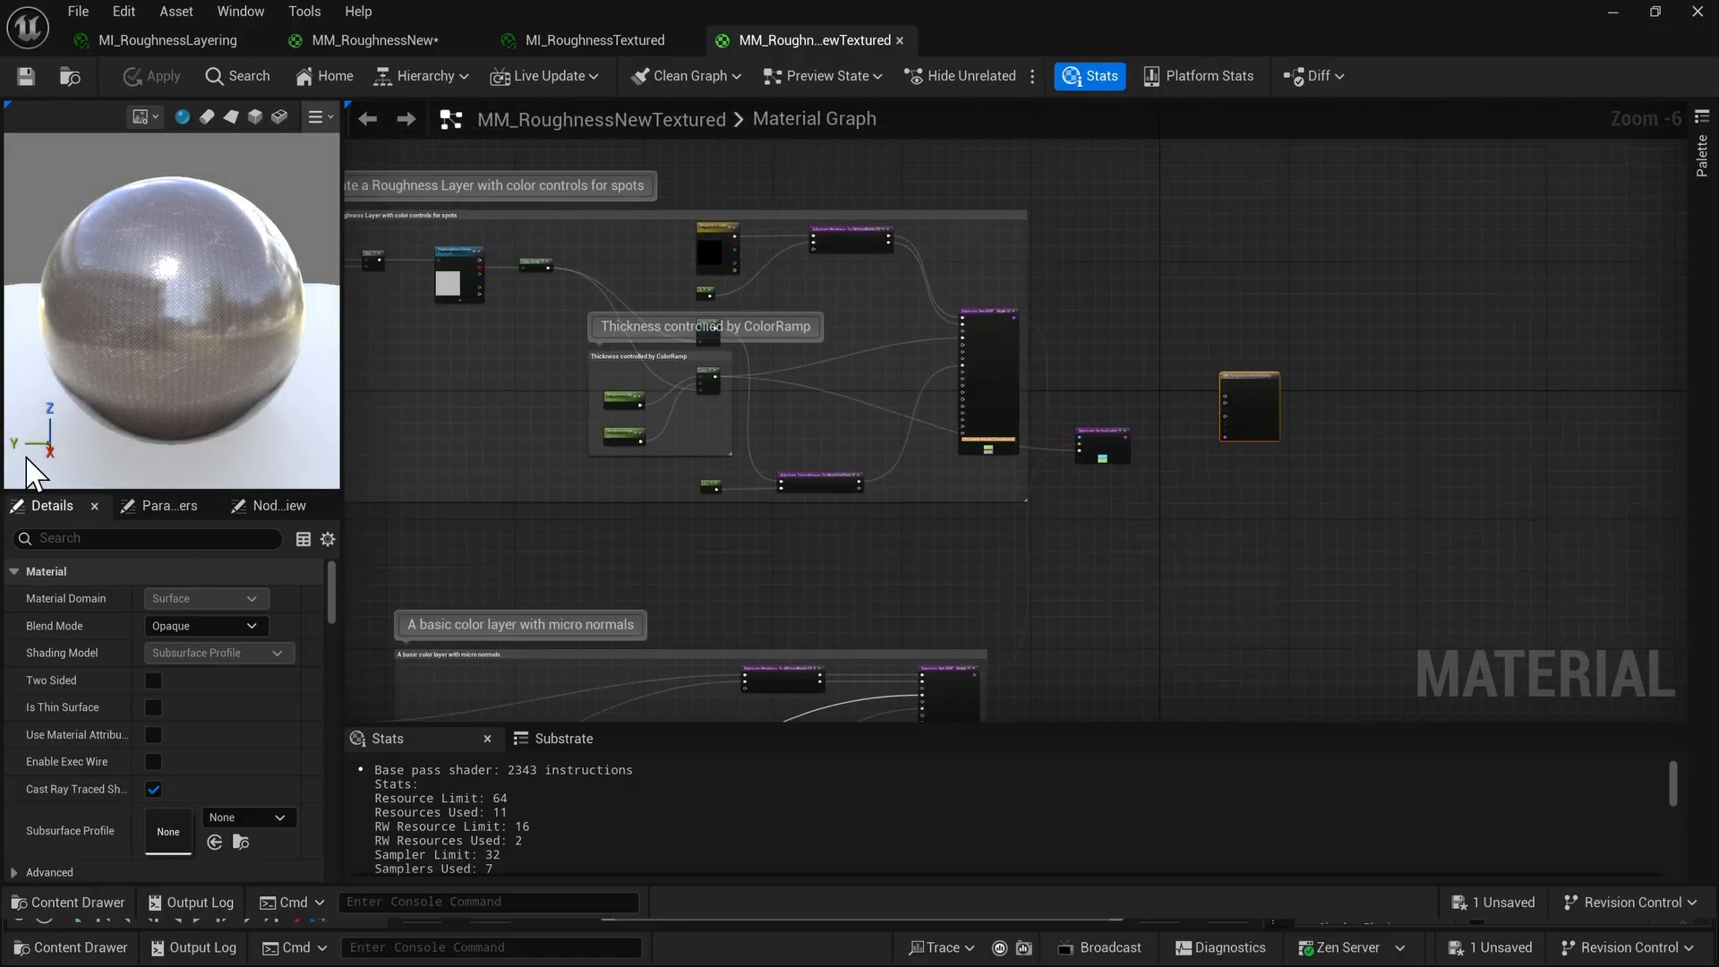
scroll(154, 331, "up", 5)
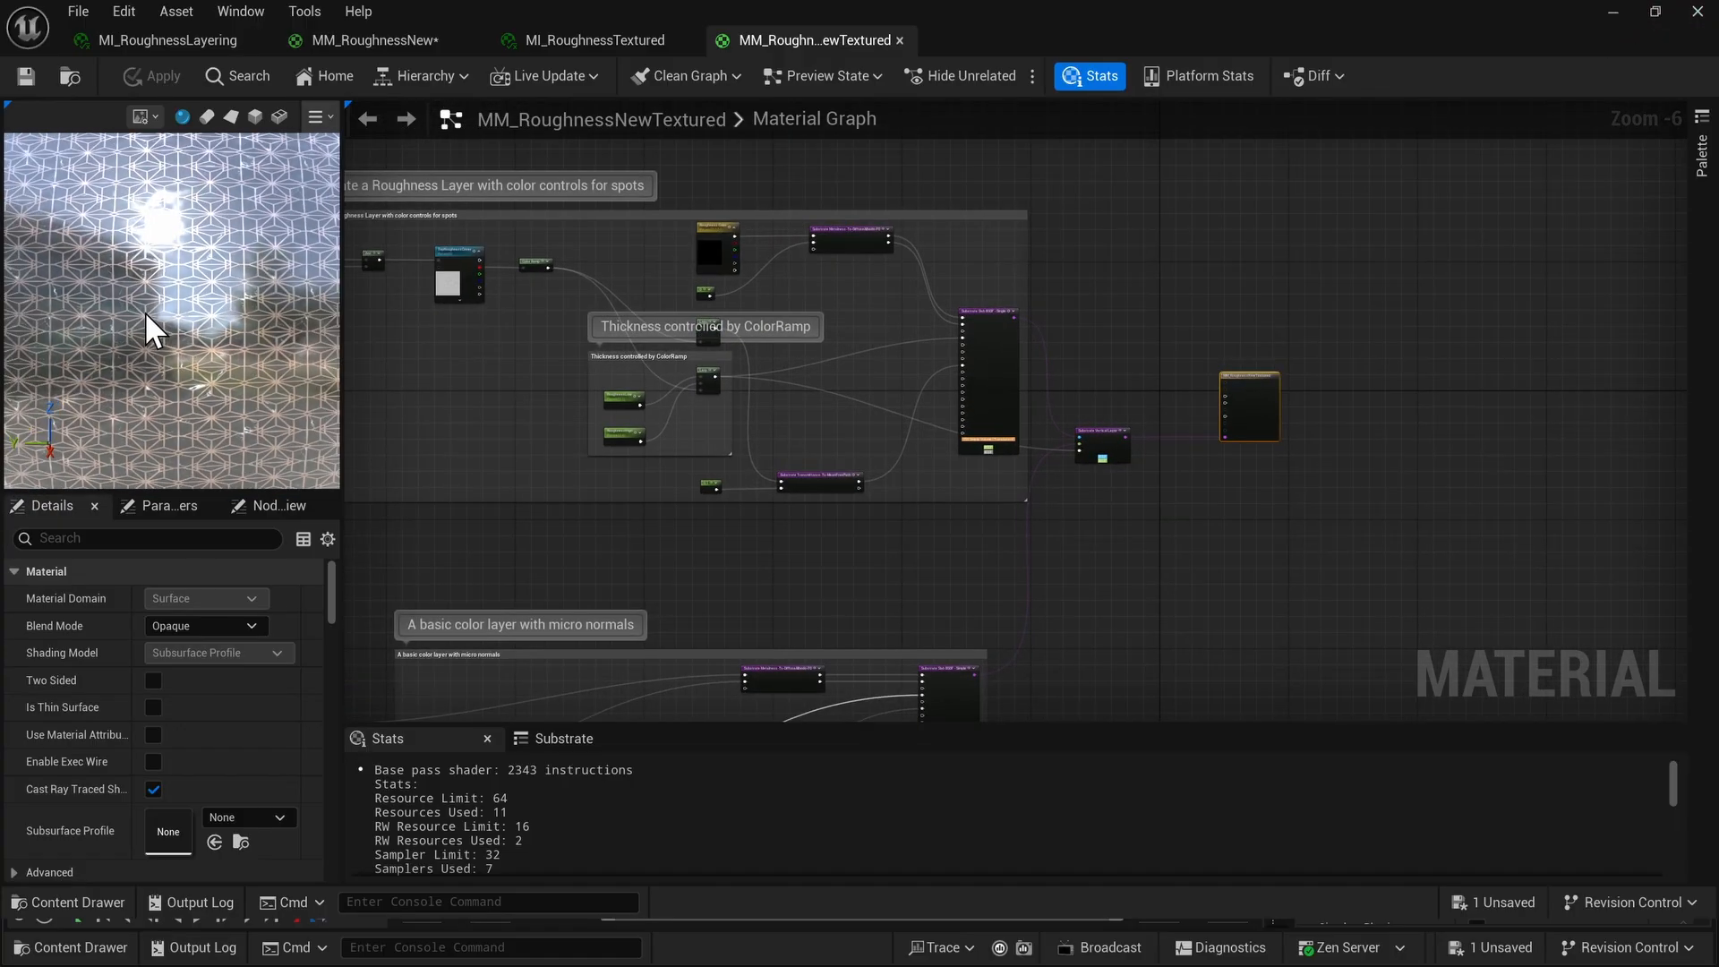
right_click_drag(806, 493, 776, 394)
scroll(775, 380, "up", 3)
scroll(632, 480, "down", 3)
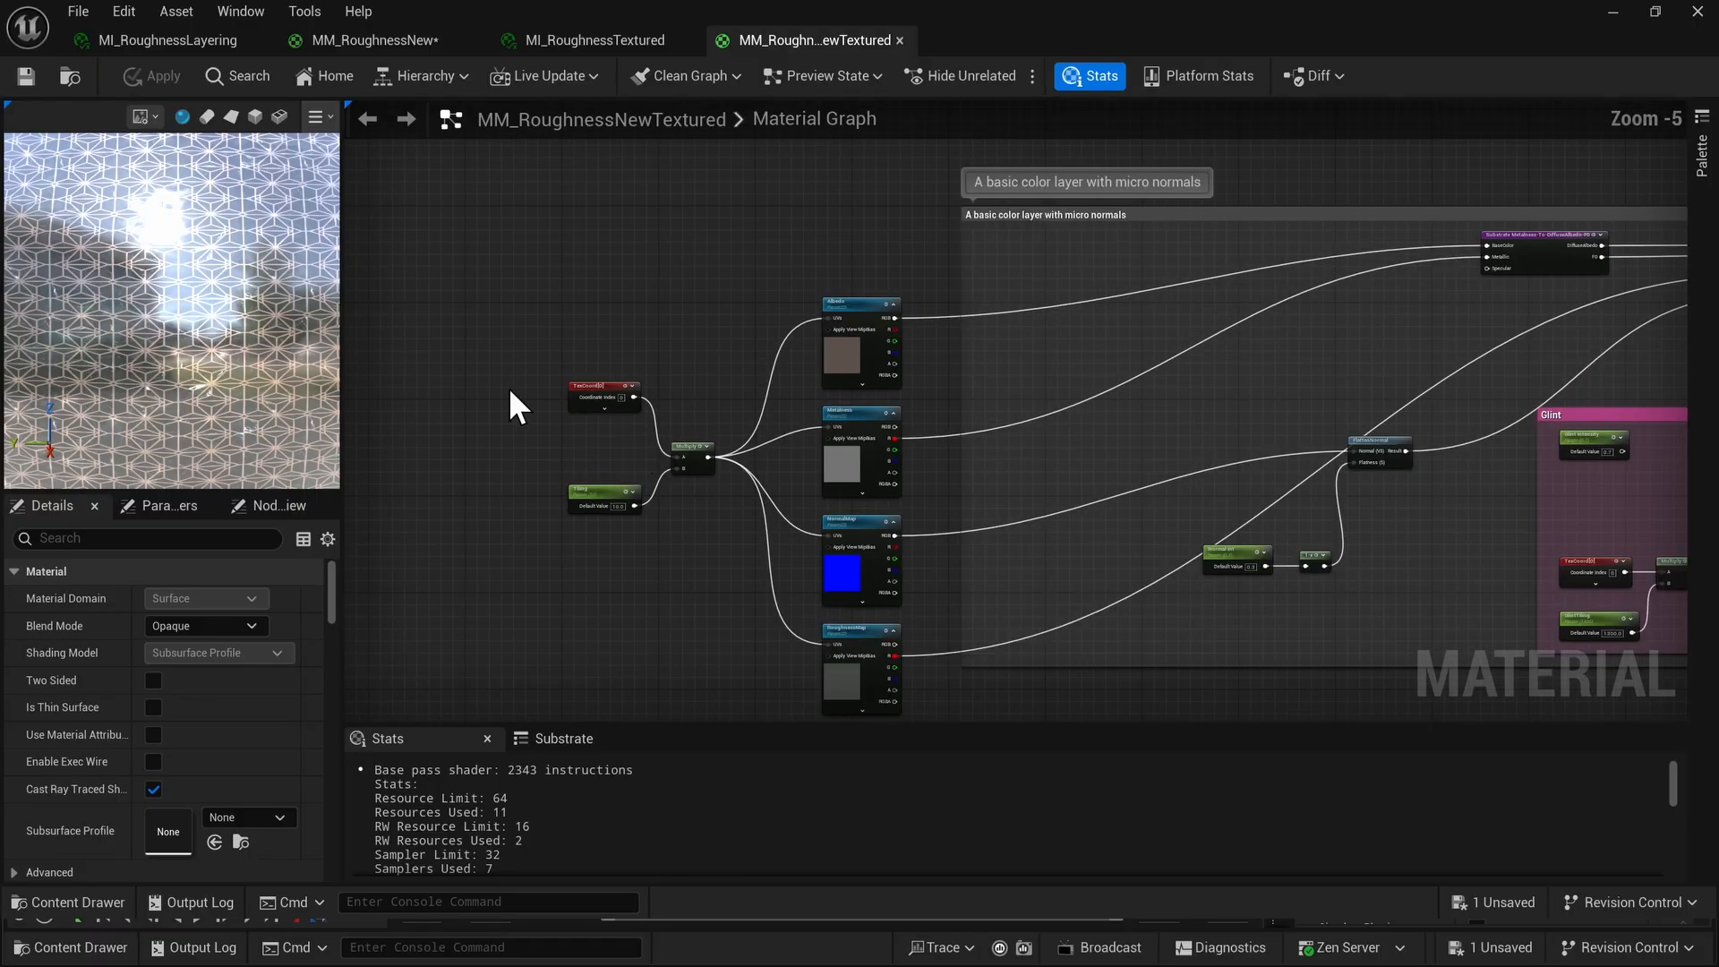
Examine the basic color layer with micro normals in the MM_RoughnessNew graph.
left_click(364, 50)
scroll(599, 226, "down", 2)
right_click_drag(631, 282, 1090, 106)
right_click_drag(824, 614, 963, 283)
scroll(853, 305, "up", 2)
scroll(853, 305, "up", 1)
right_click_drag(1275, 207, 1266, 394)
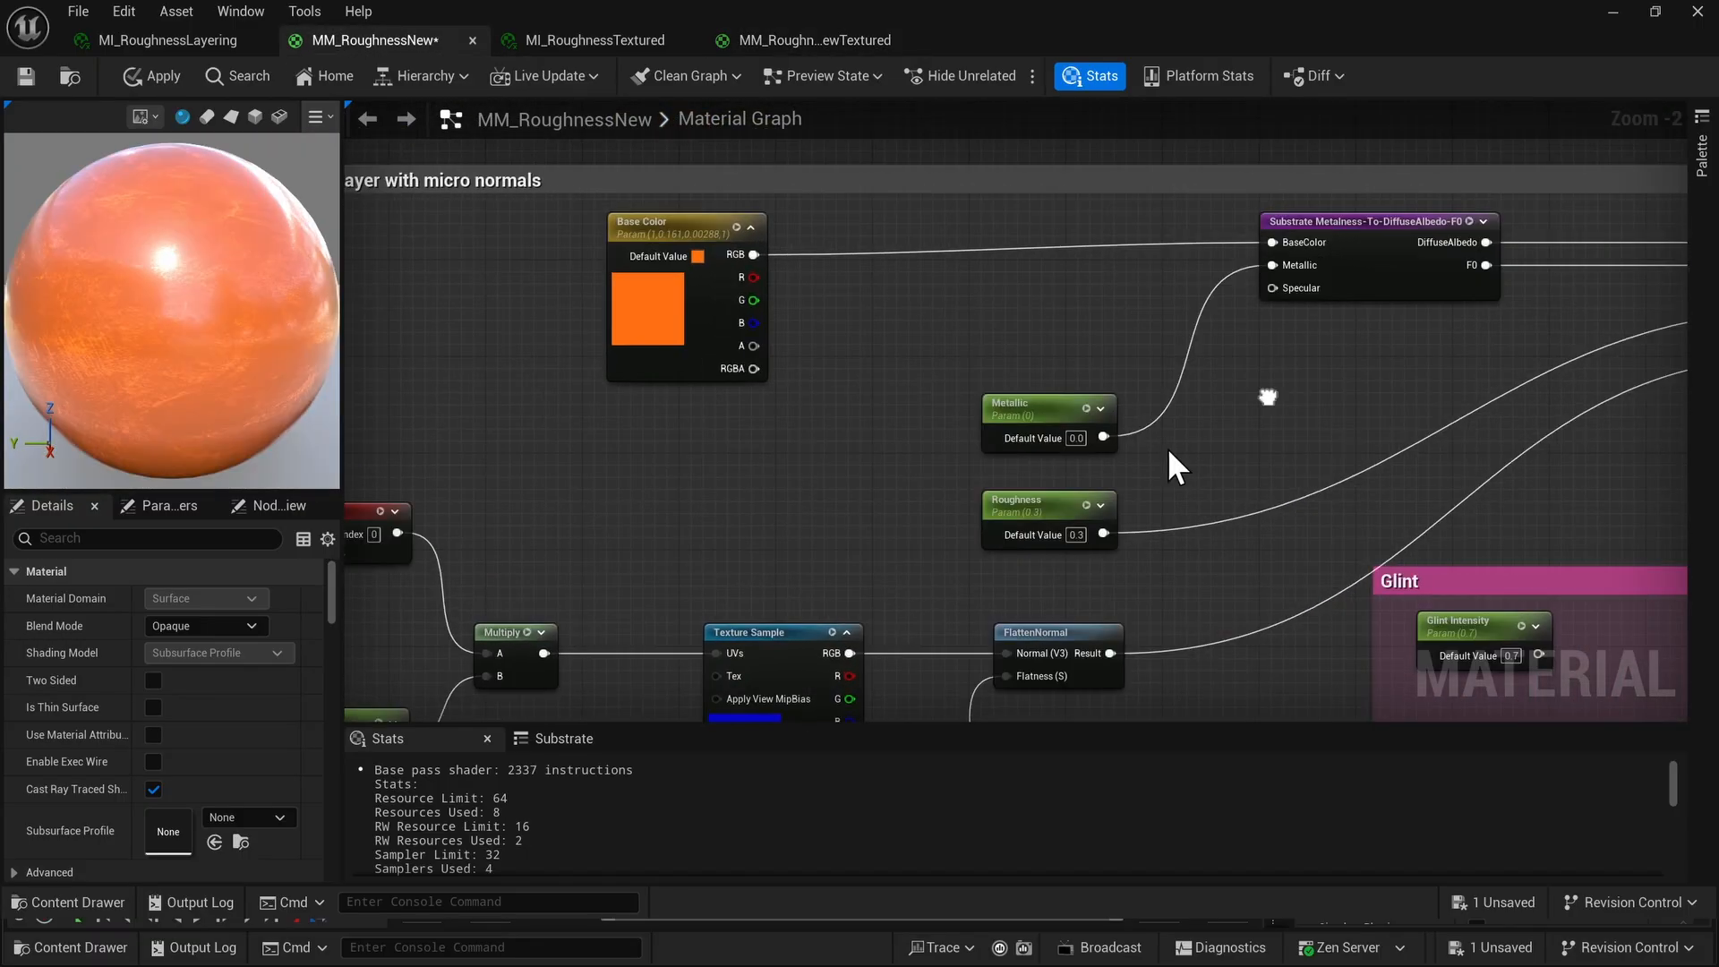
right_click_drag(895, 360, 666, 386)
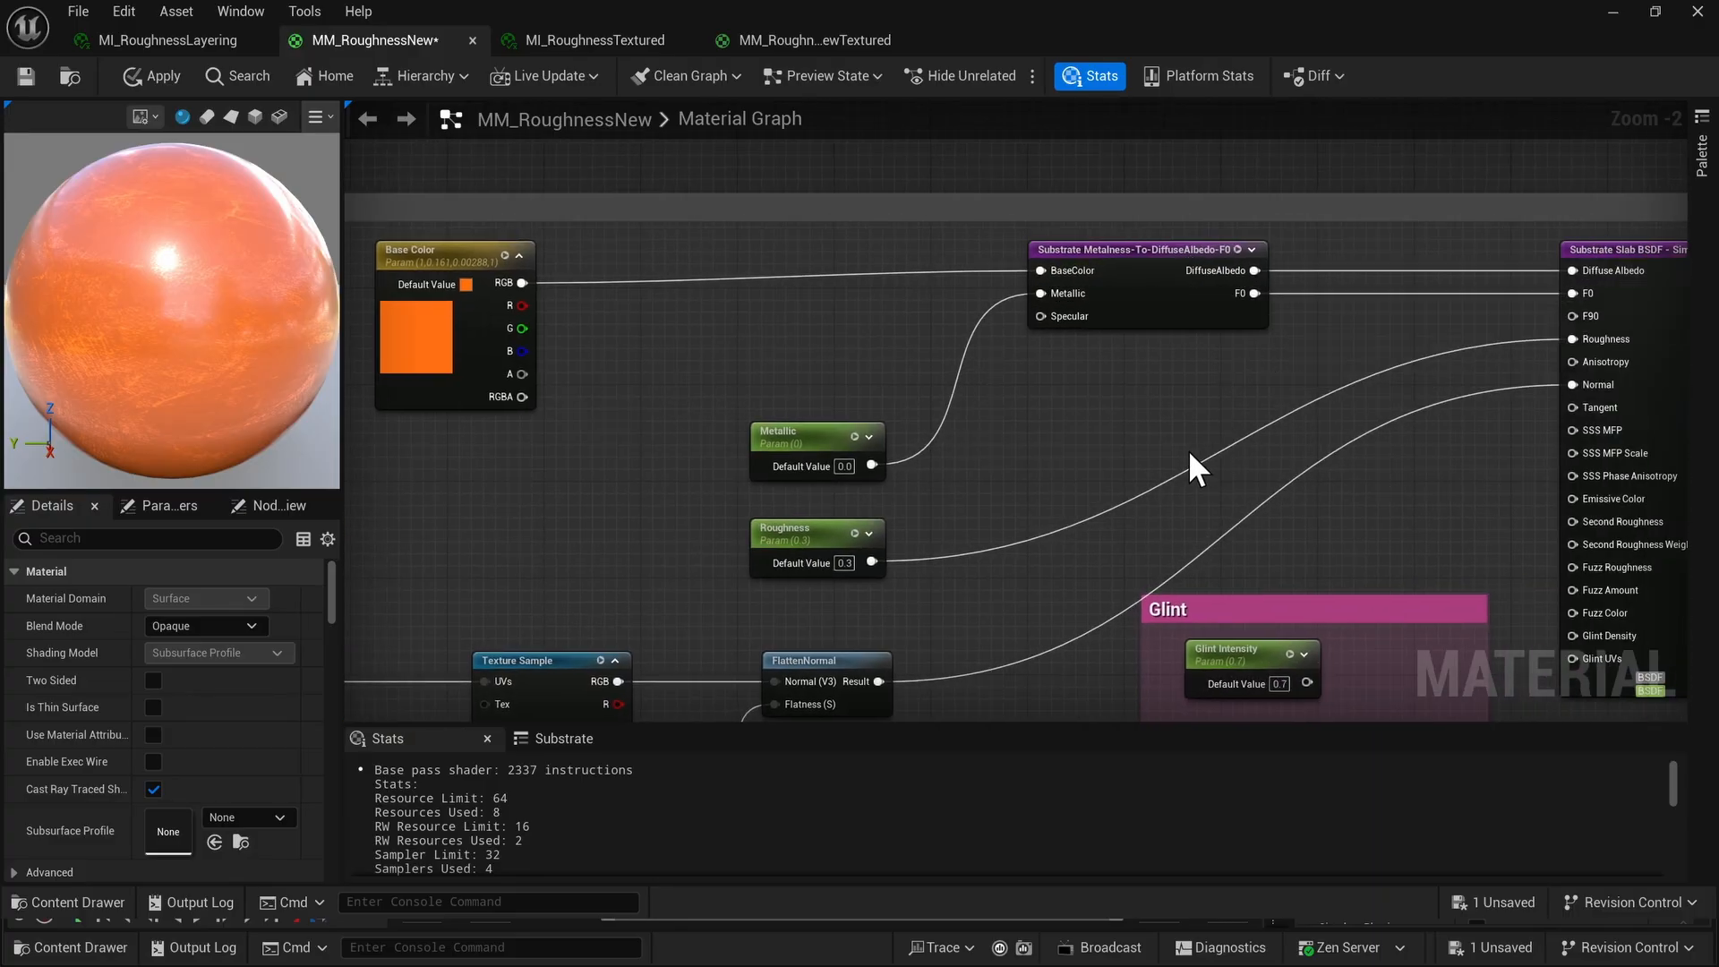
scroll(1072, 309, "up", 1)
right_click_drag(1140, 392, 1012, 463)
scroll(975, 448, "down", 2)
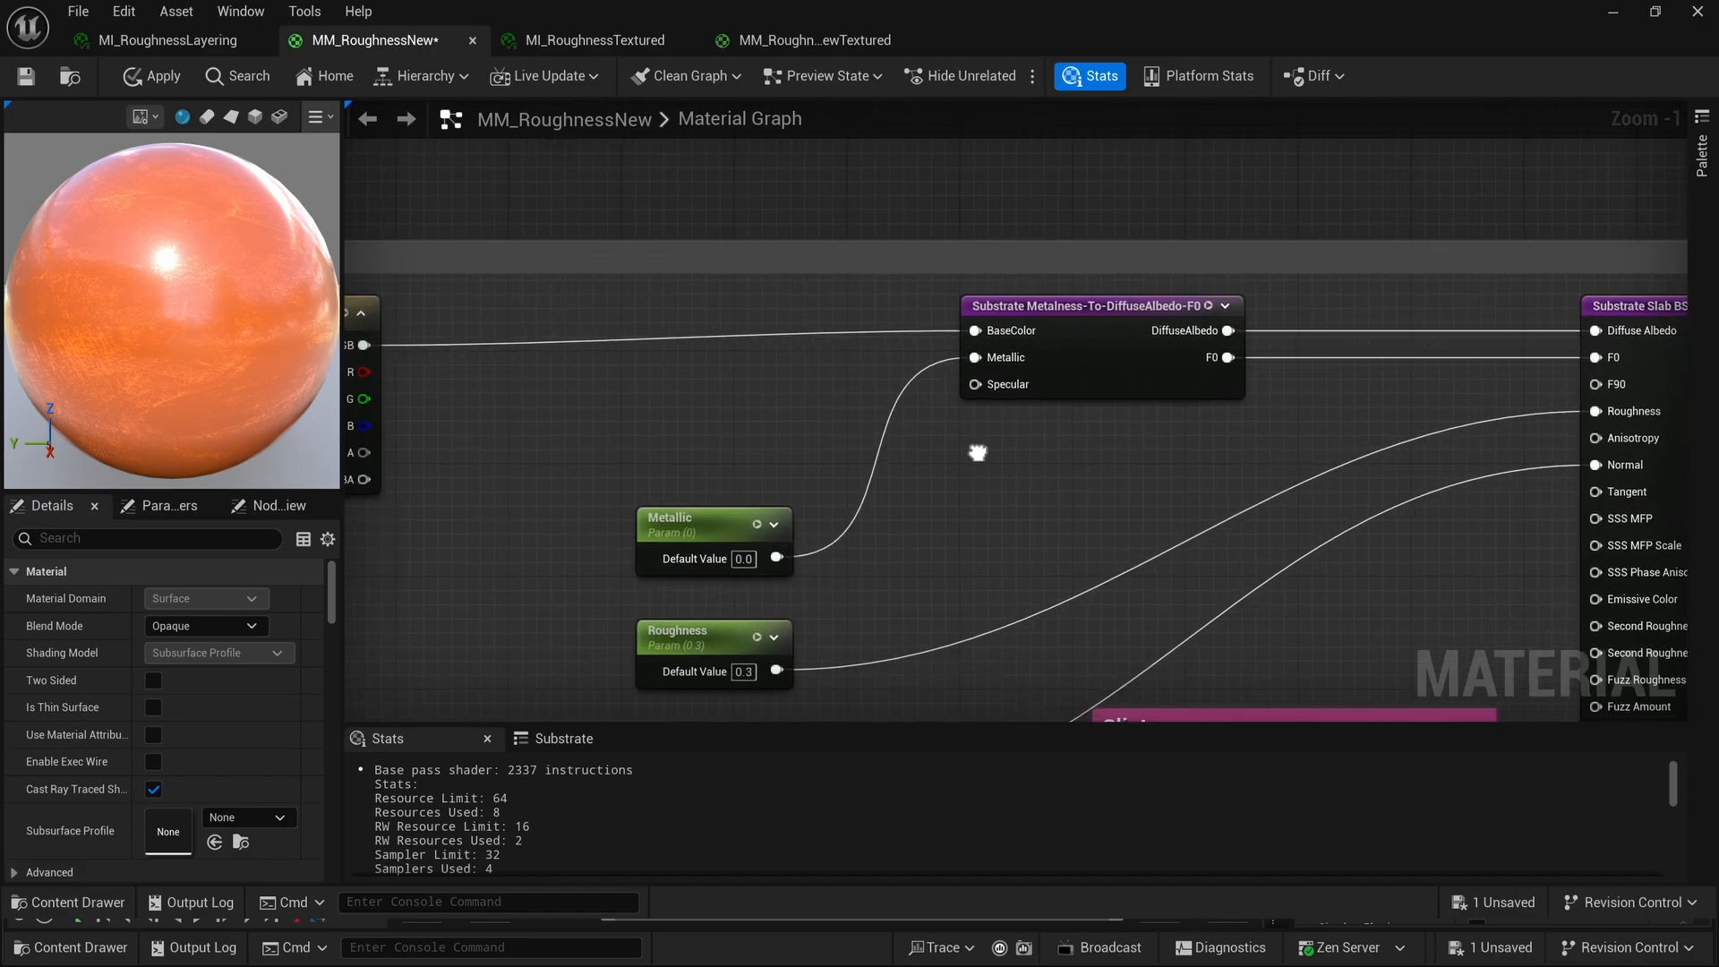
right_click_drag(915, 432, 1012, 361)
scroll(700, 376, "up", 1)
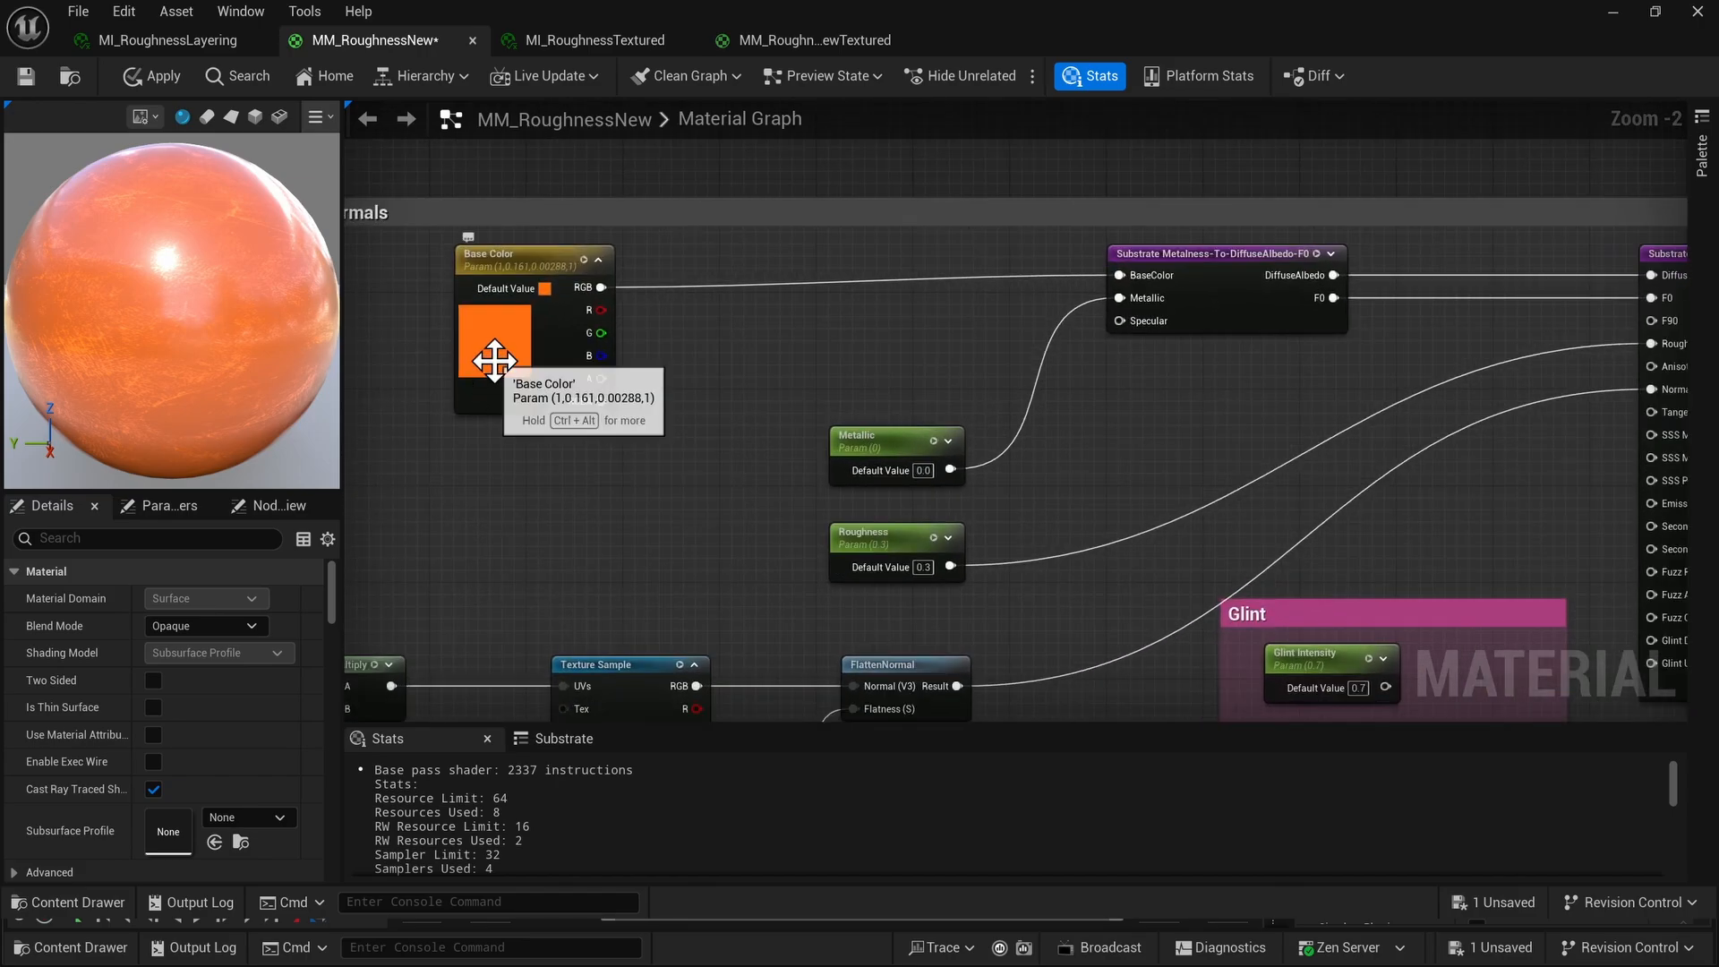
Inspect the Base Color, Metallic and Roughness parameters and their connections to Substrate Metalness-To-DiffuseAlbedo-F0 and the basic layer's Slab BSDF.
left_click(493, 361)
right_click_drag(1440, 364, 1189, 372)
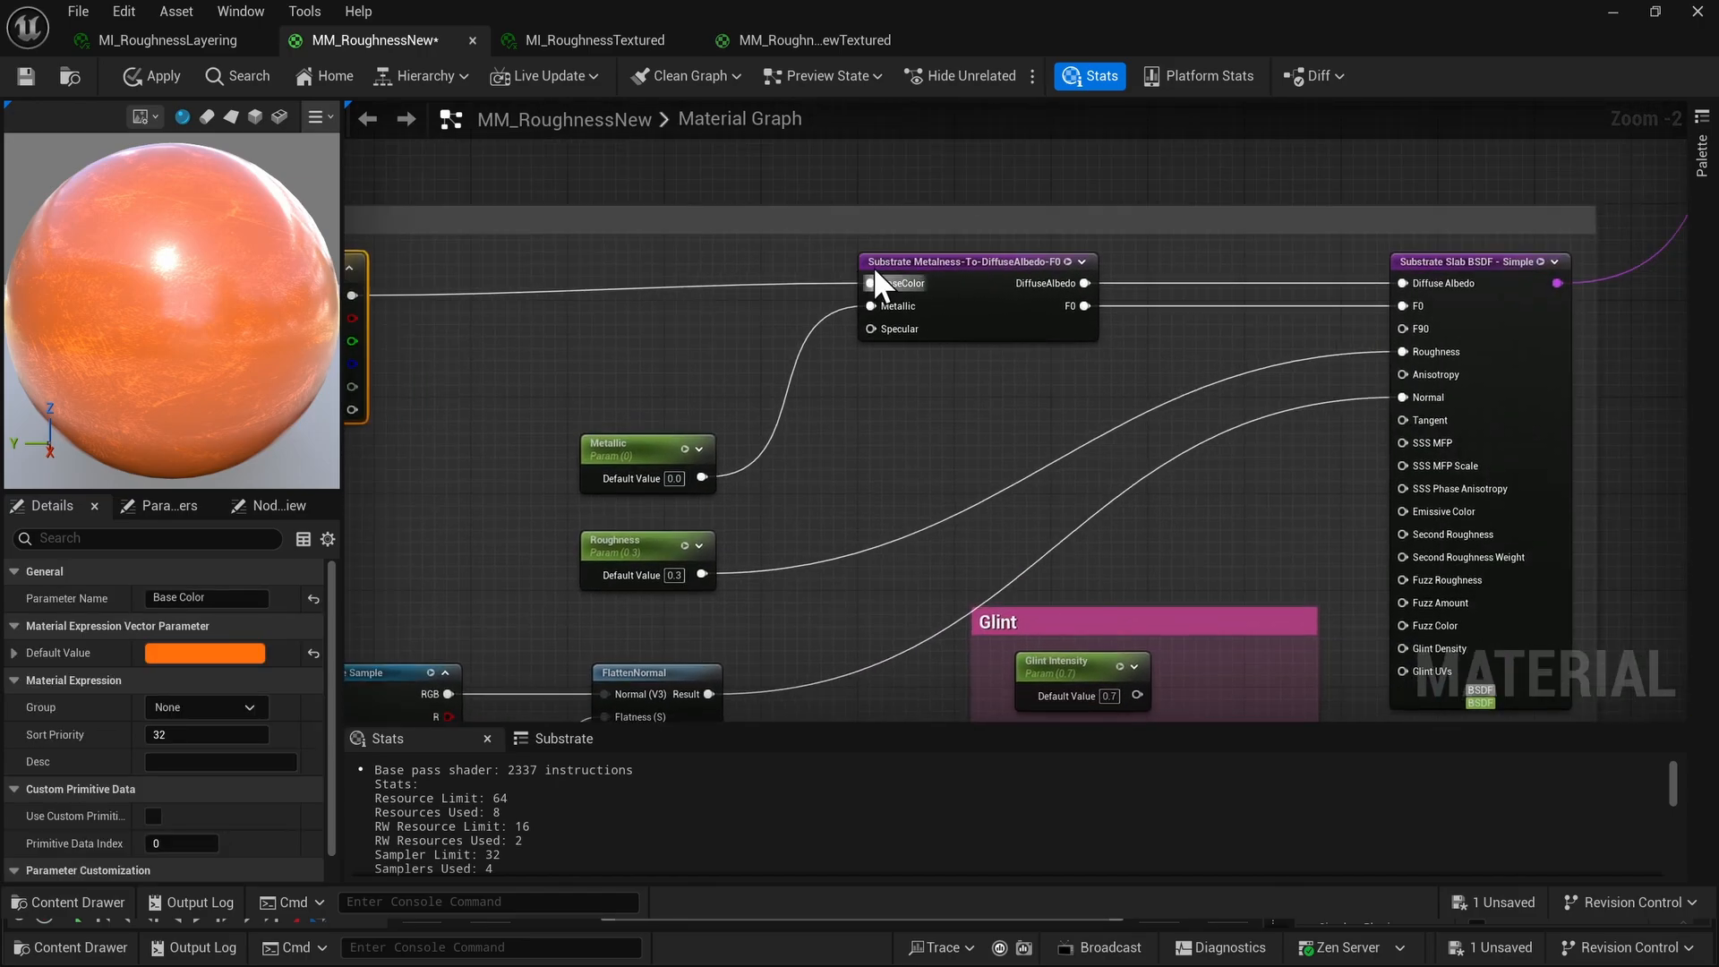
left_click(624, 447)
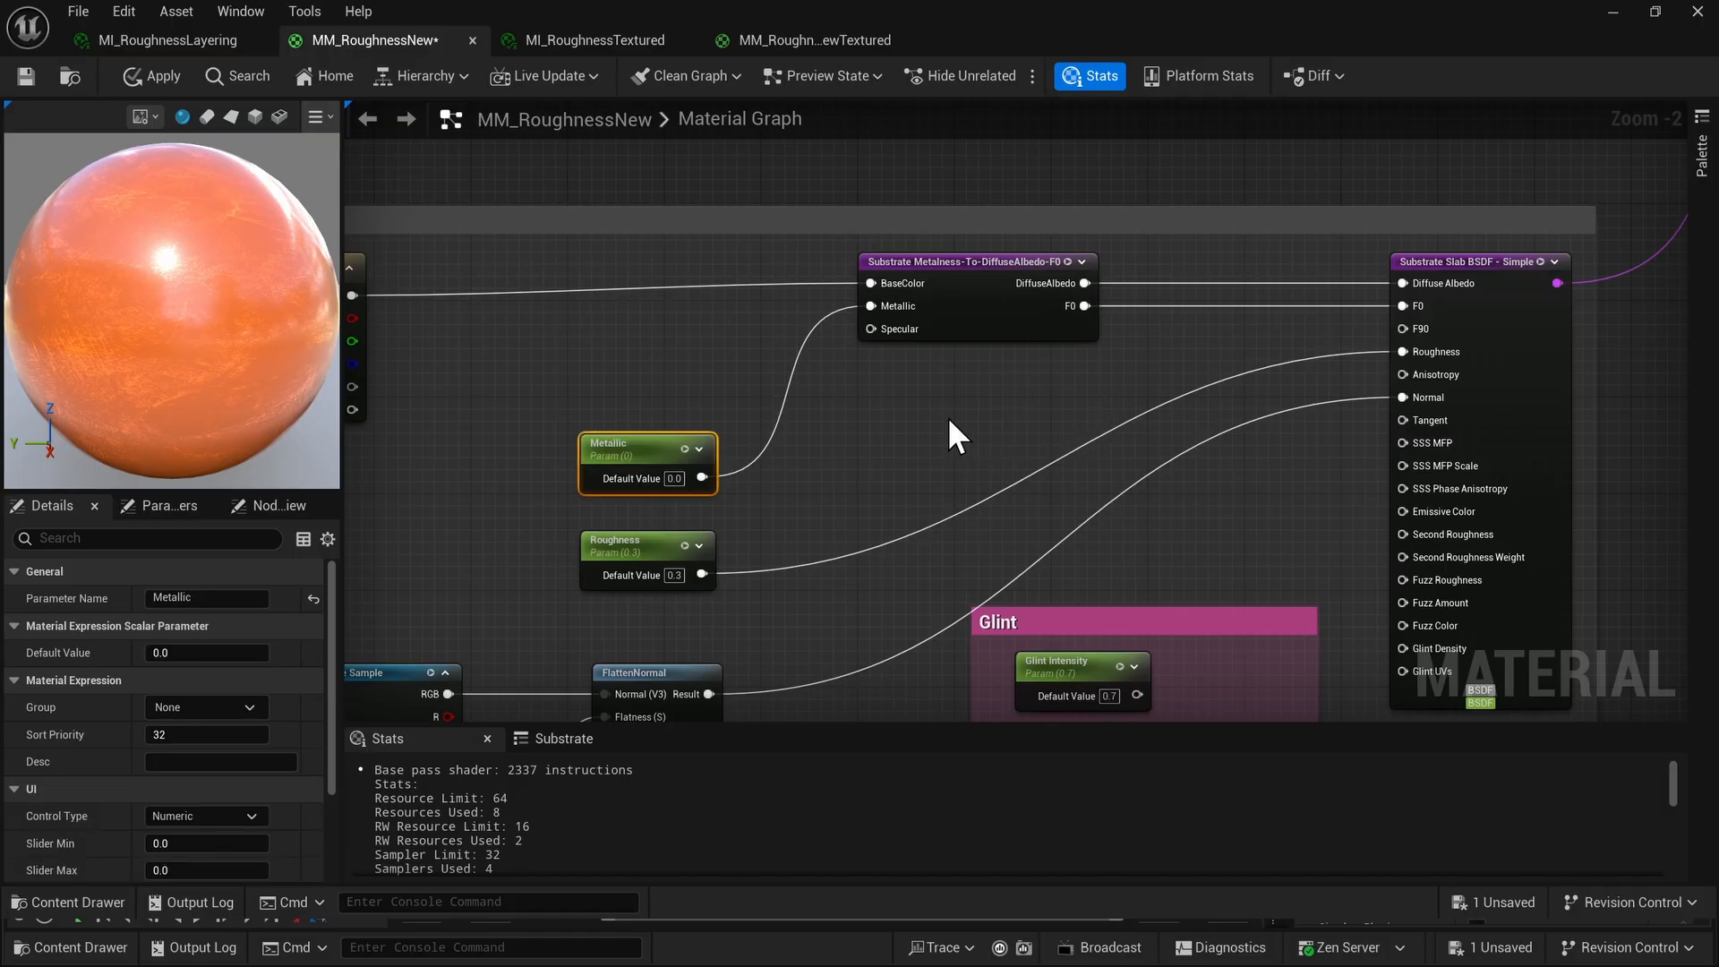
right_click_drag(750, 507, 816, 460)
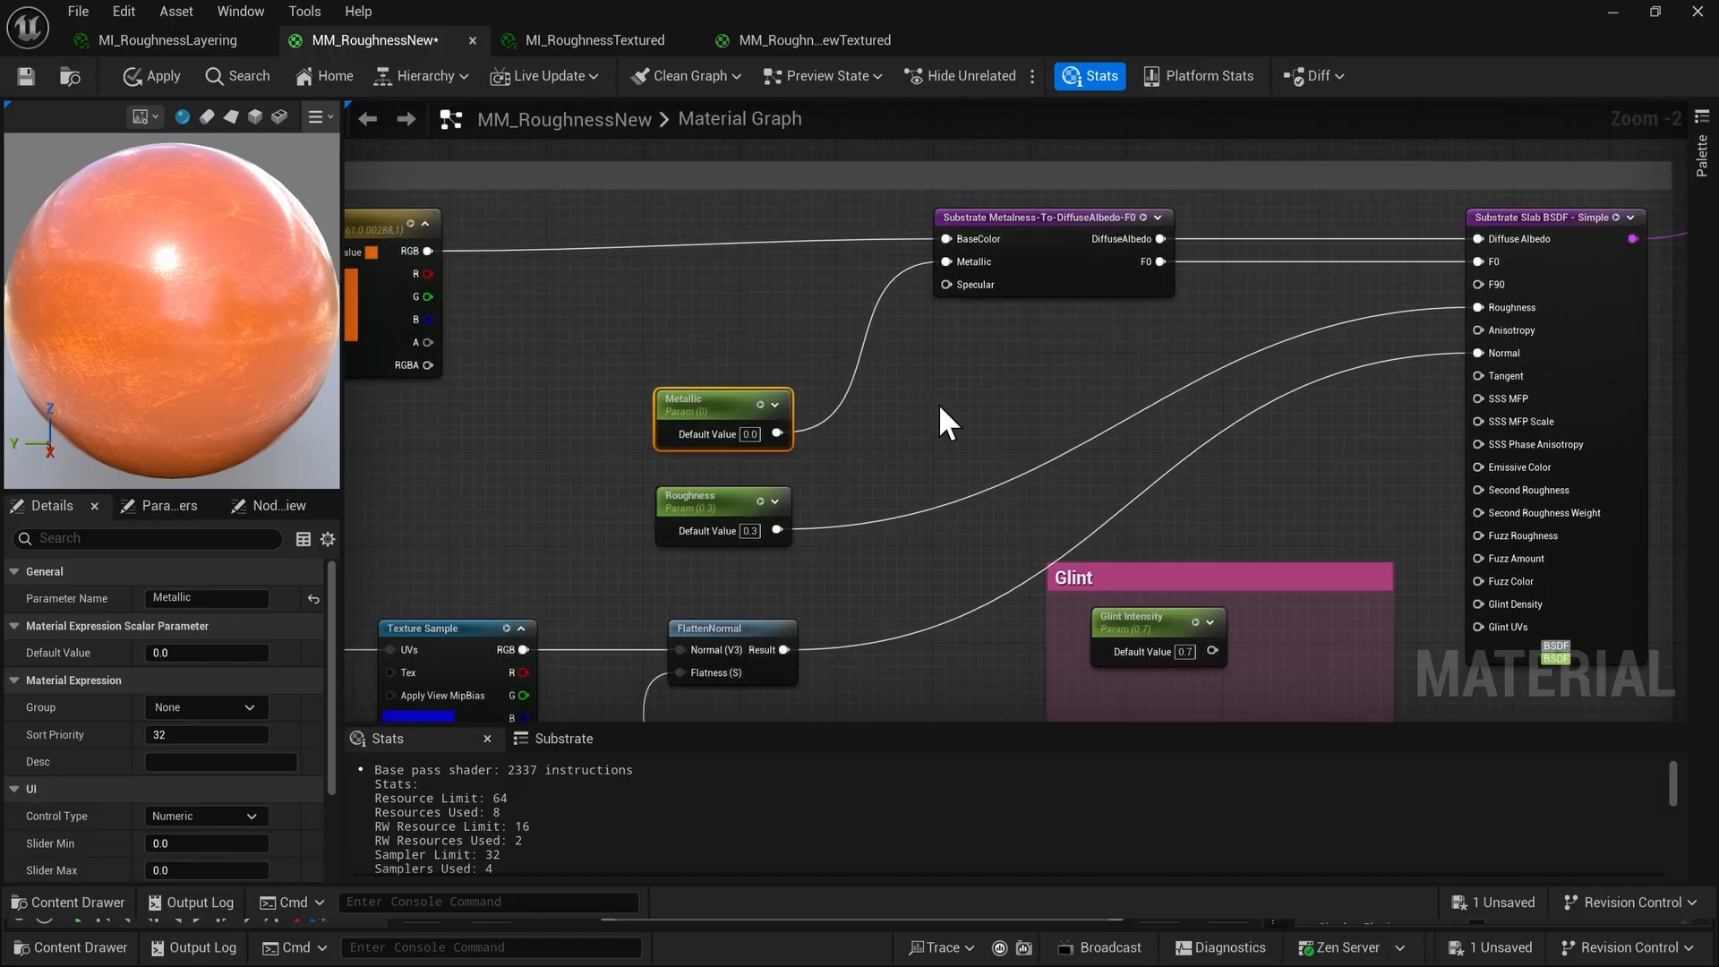
scroll(941, 403, "down", 1)
right_click_drag(1019, 370, 937, 406)
scroll(1369, 312, "up", 2)
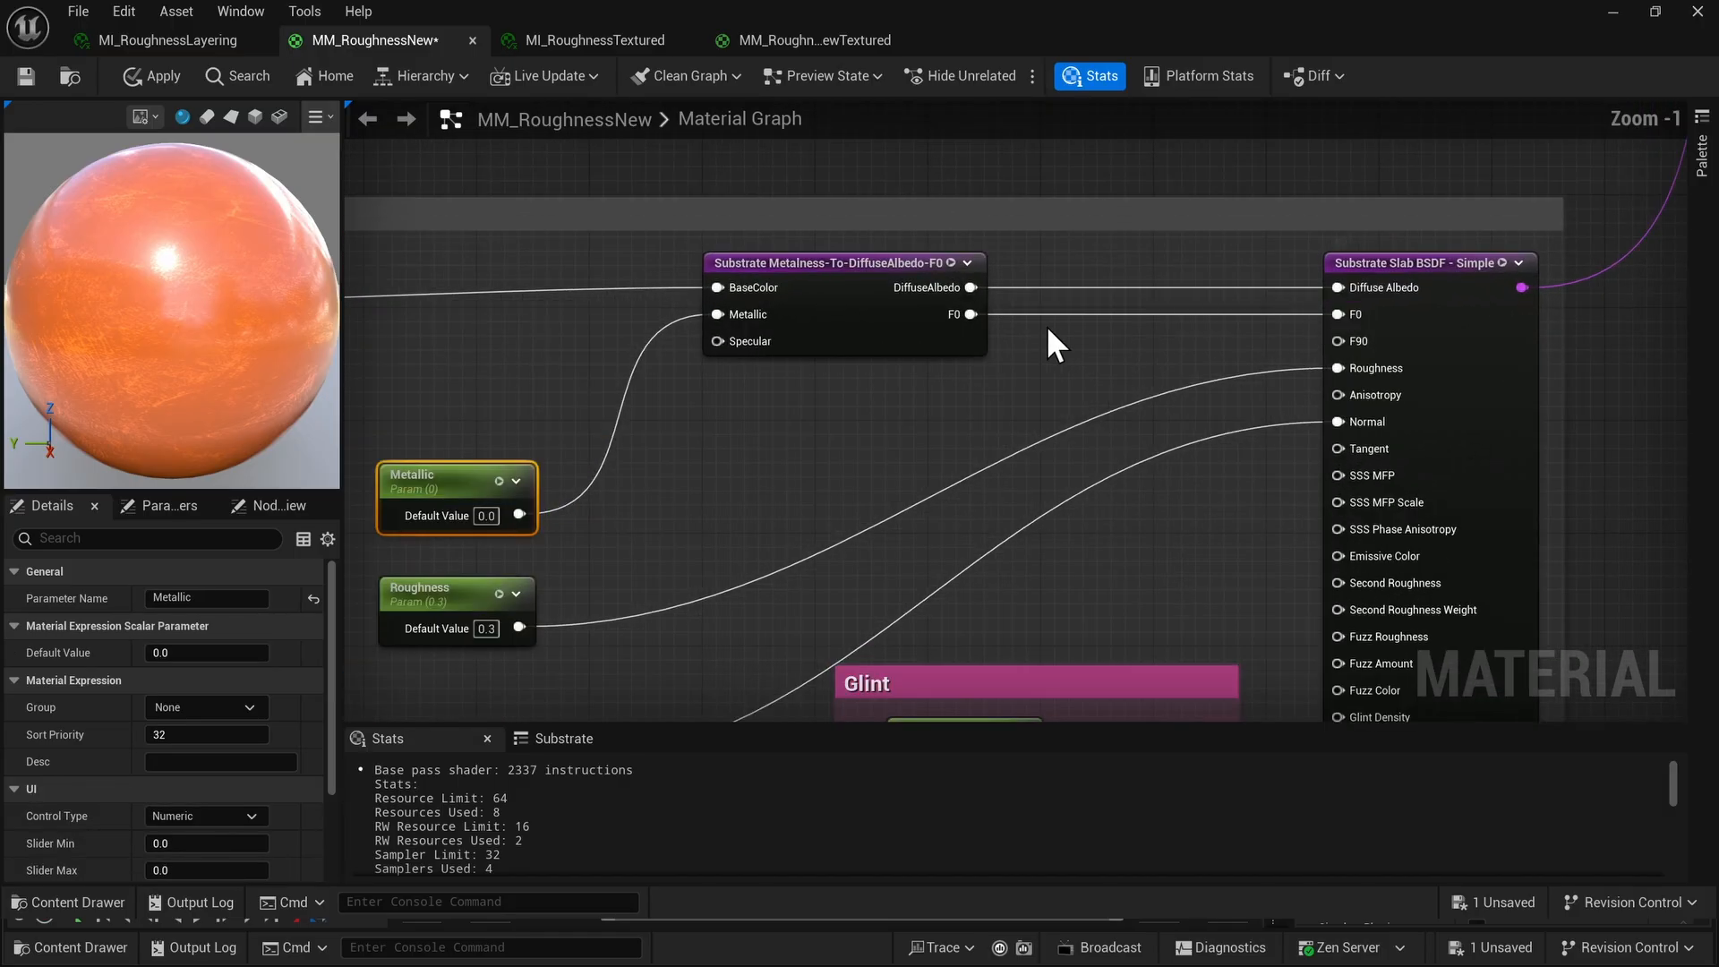
scroll(694, 415, "down", 1)
right_click_drag(695, 414, 853, 322)
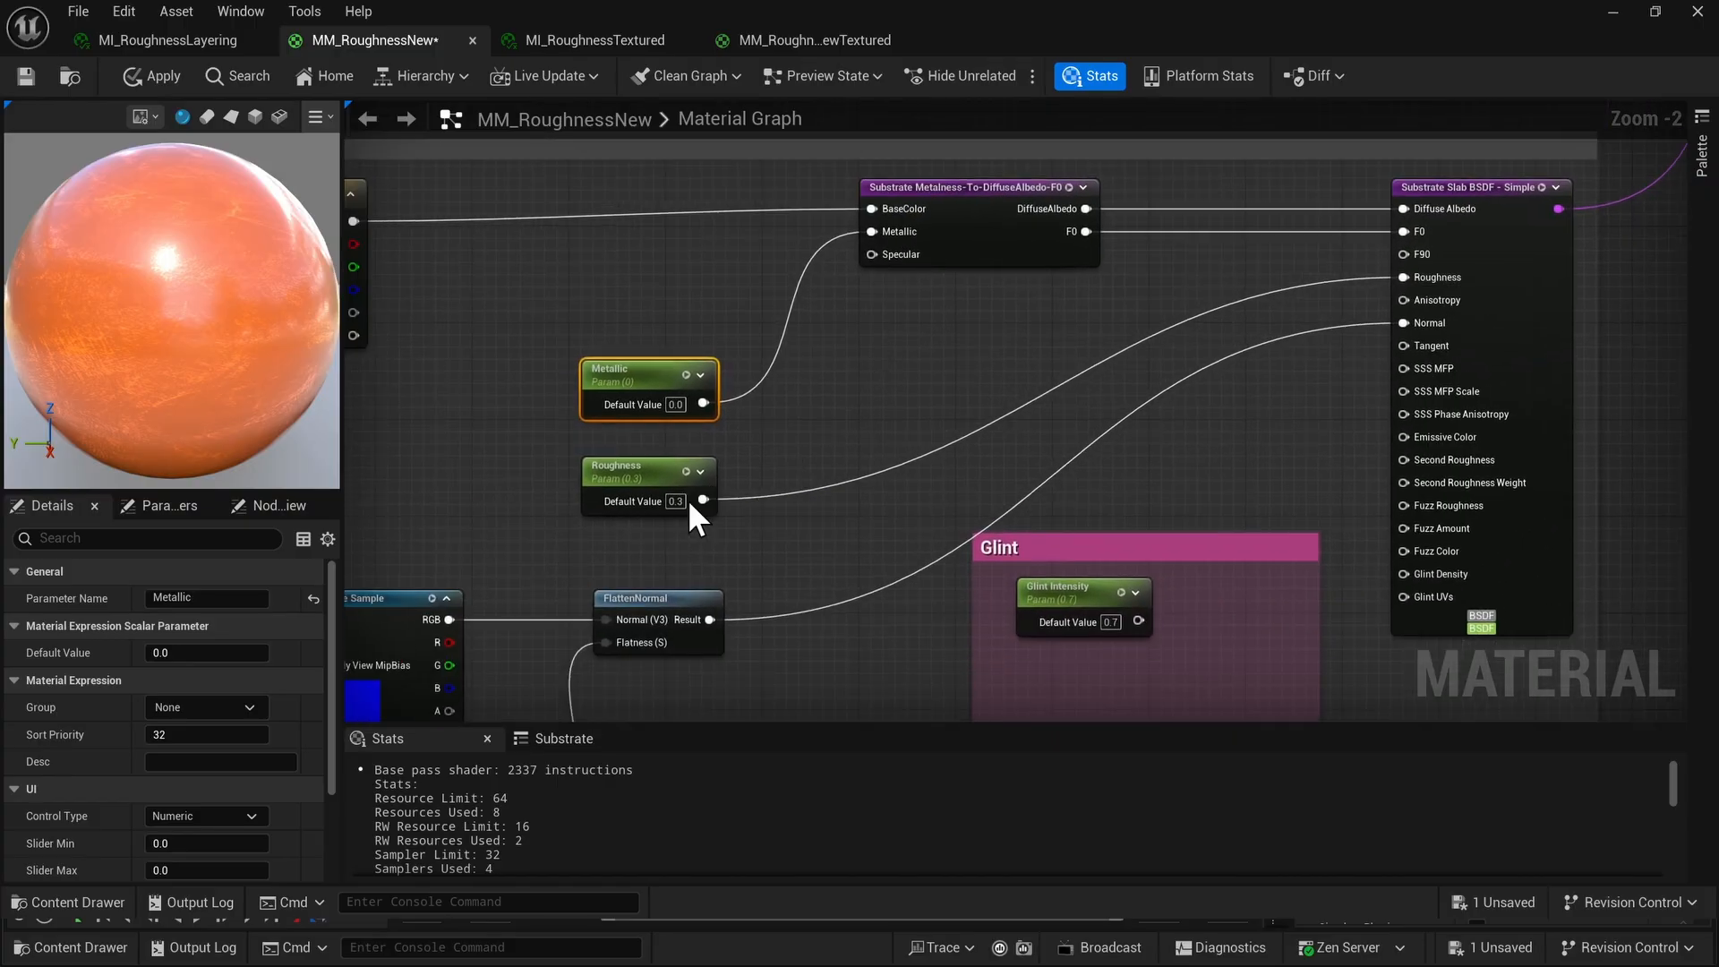
left_click(641, 482)
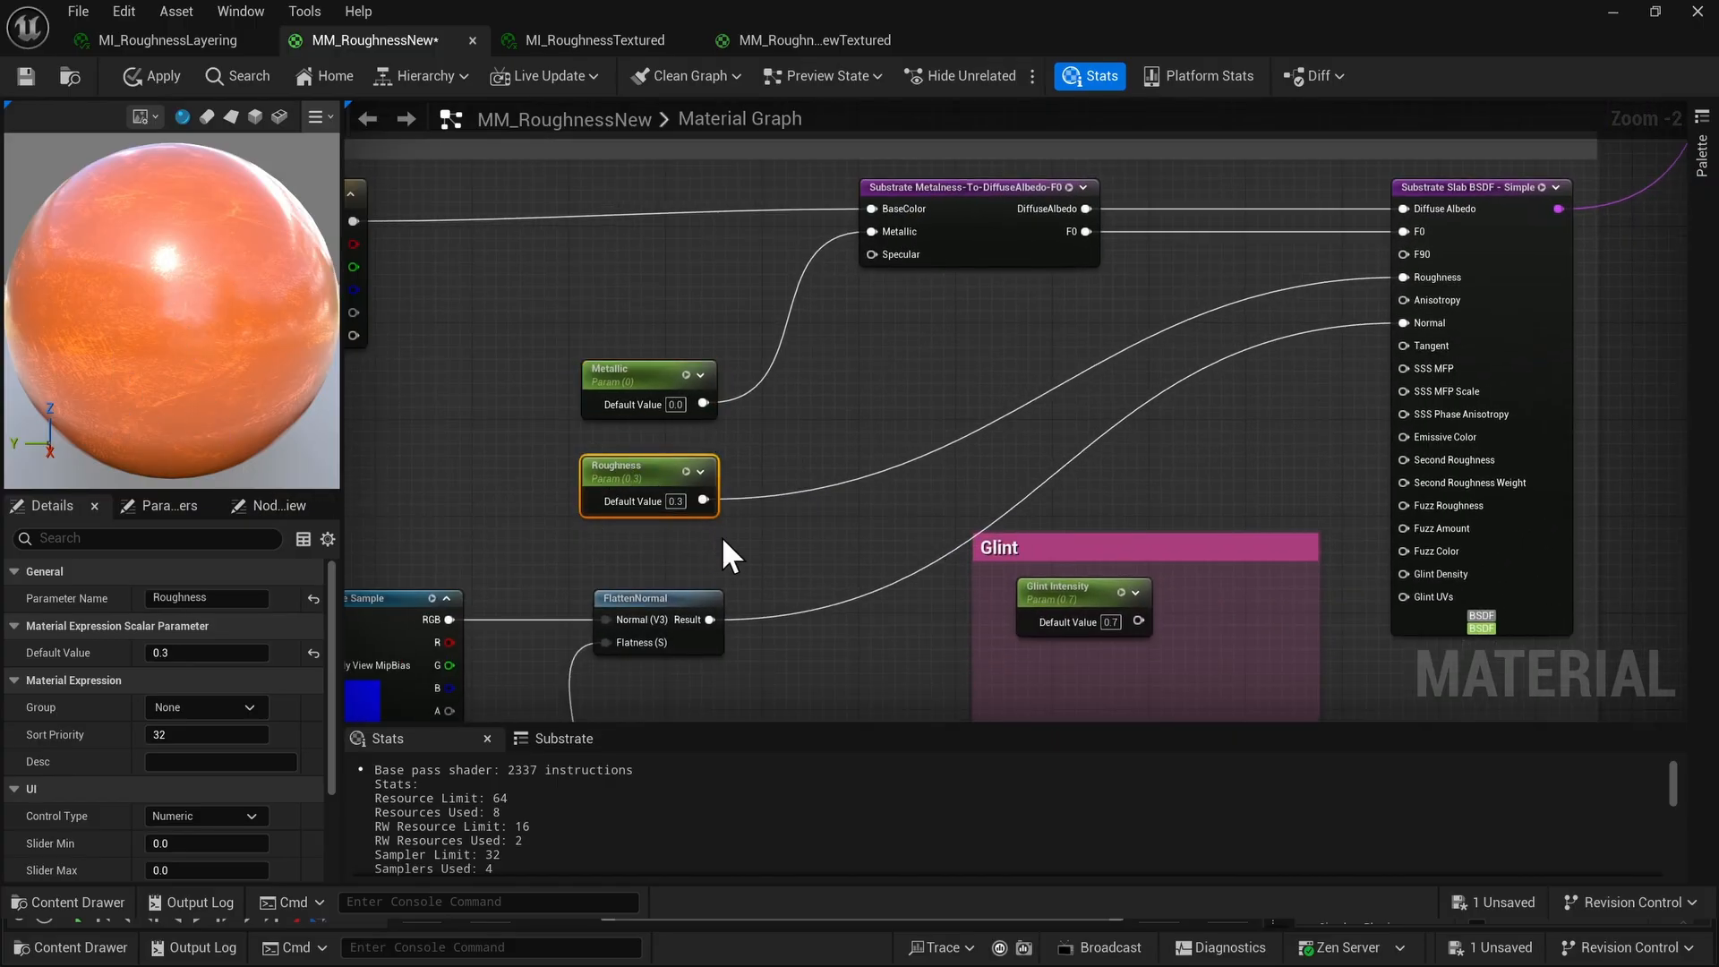
Examine how the texture maps in MM_RoughnessNewTextured feed the Metalness-To-DiffuseAlbedo-F0 node and the Slab BSDF inputs.
left_click(808, 40)
scroll(667, 386, "up", 4)
right_click_drag(663, 389, 429, 380)
scroll(510, 455, "down", 2)
right_click_drag(522, 449, 671, 300)
right_click_drag(1350, 344, 739, 597)
scroll(1163, 269, "up", 4)
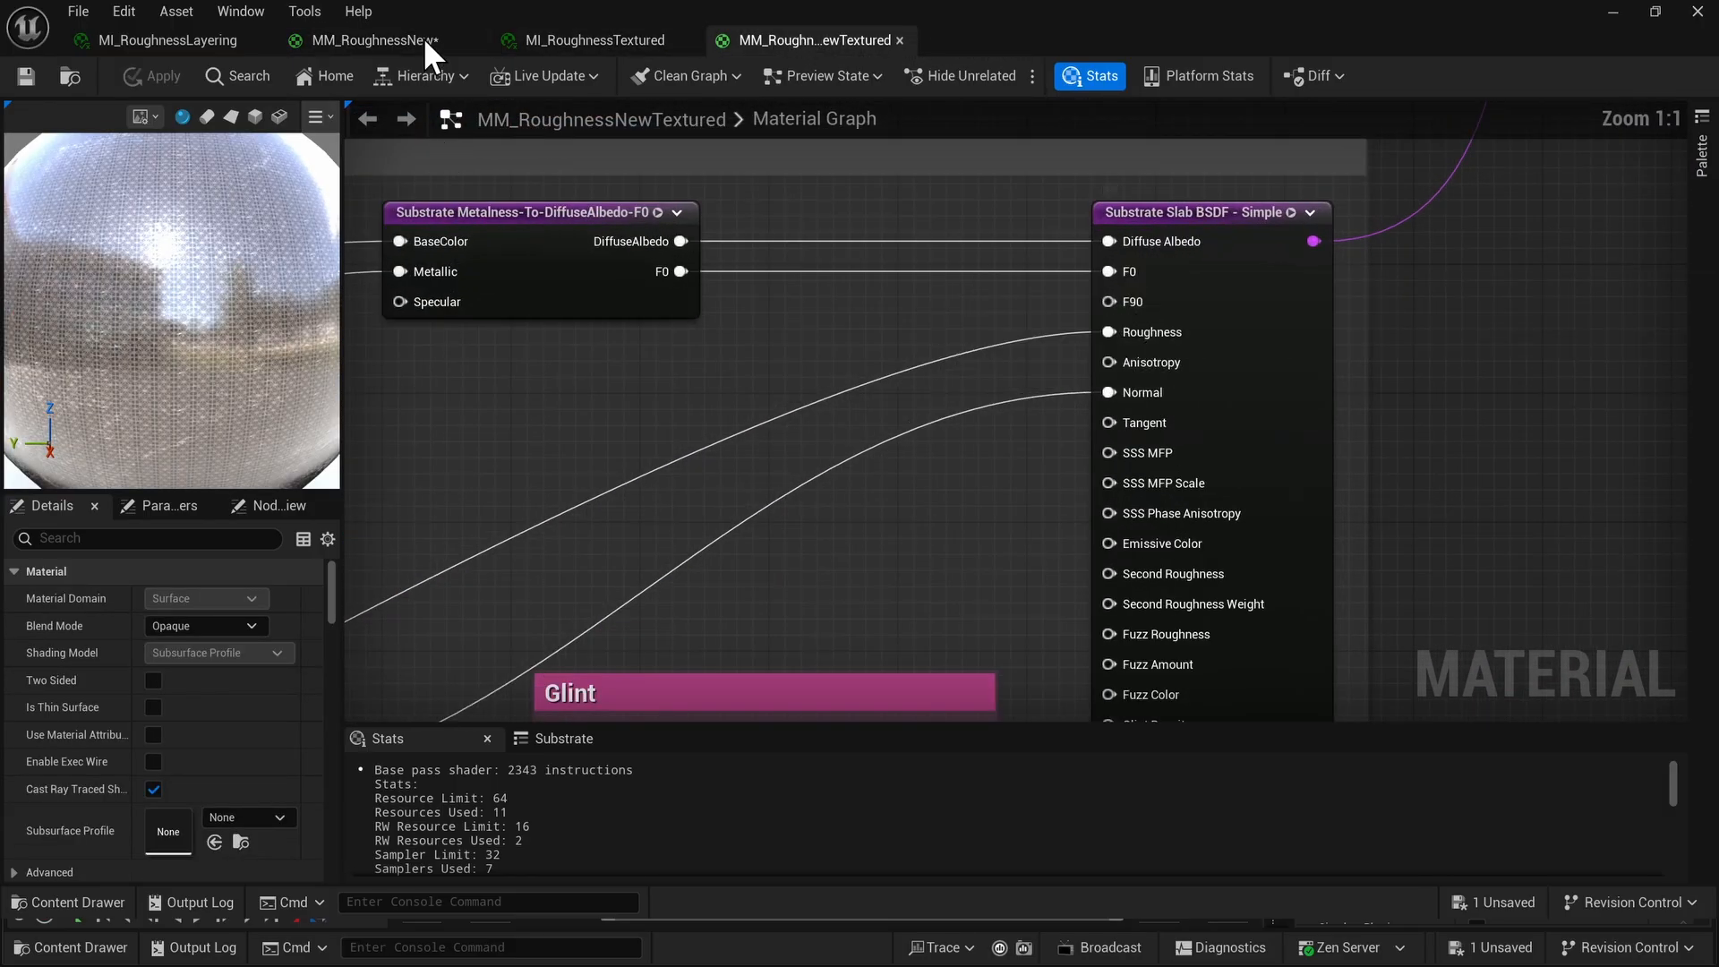
Inspect MM_RoughnessNew's normal Texture Sample, FlattenNormal and Normal Int nodes, and trace their result to the Slab BSDF's Normal input.
left_click(376, 40)
scroll(806, 441, "down", 3)
scroll(805, 465, "up", 4)
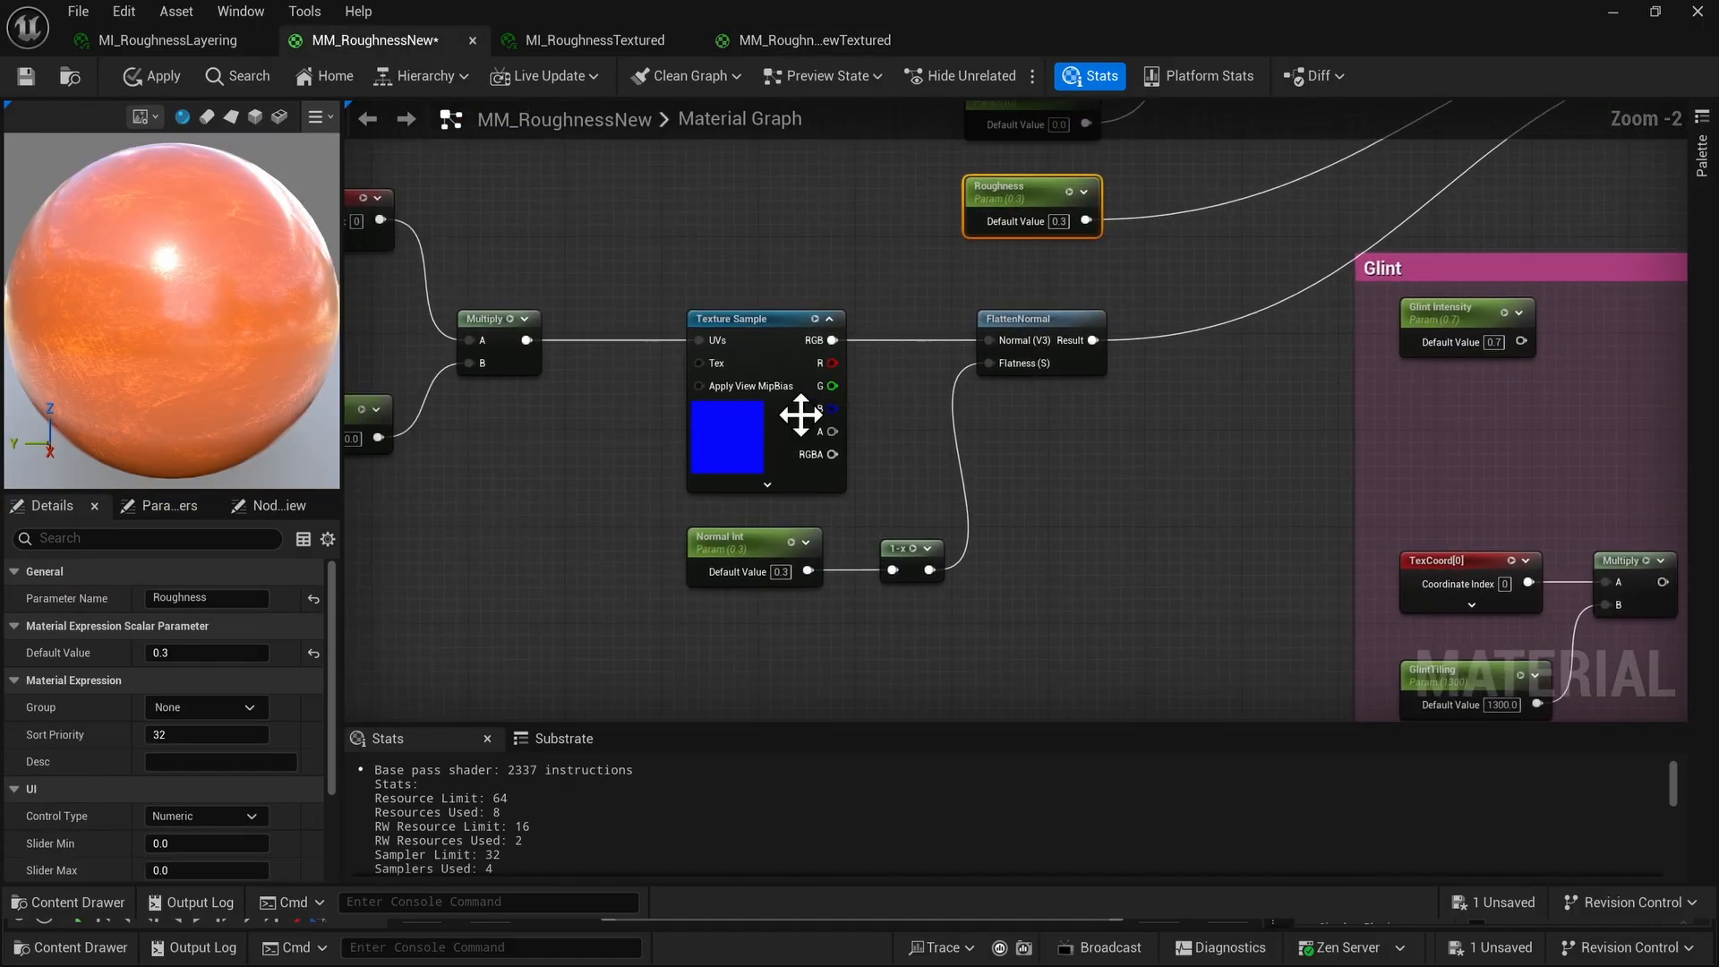
left_click(800, 415)
scroll(1029, 322, "up", 2)
left_click(1036, 326)
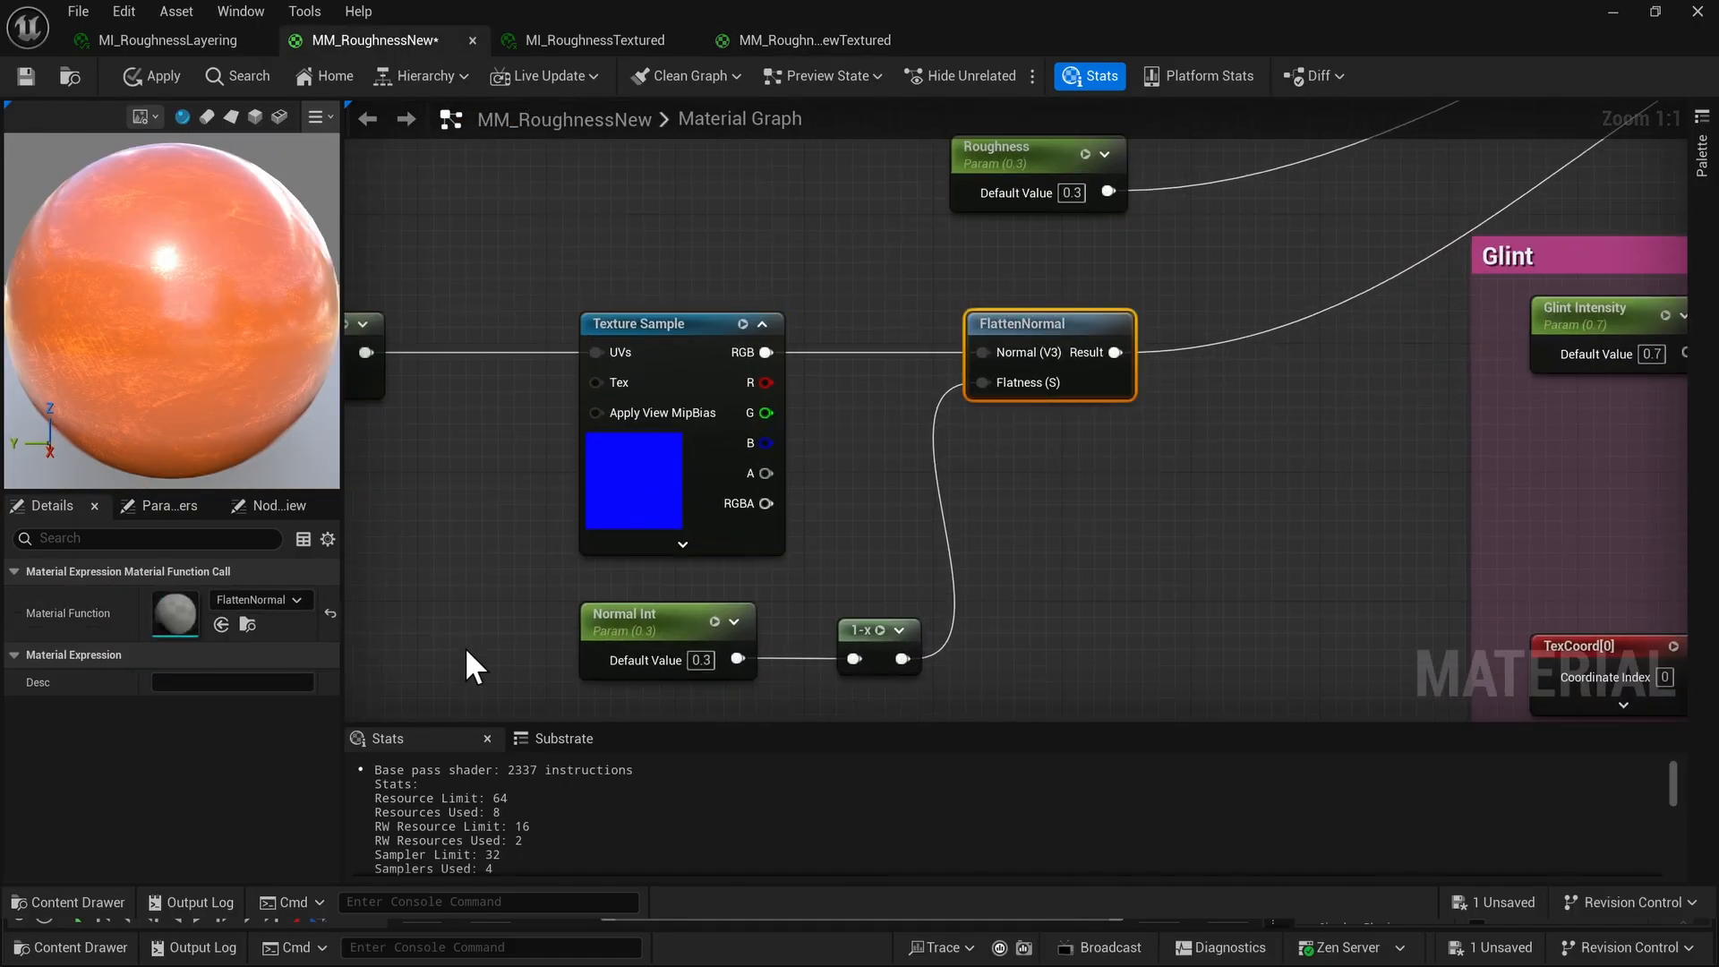
left_click(644, 626)
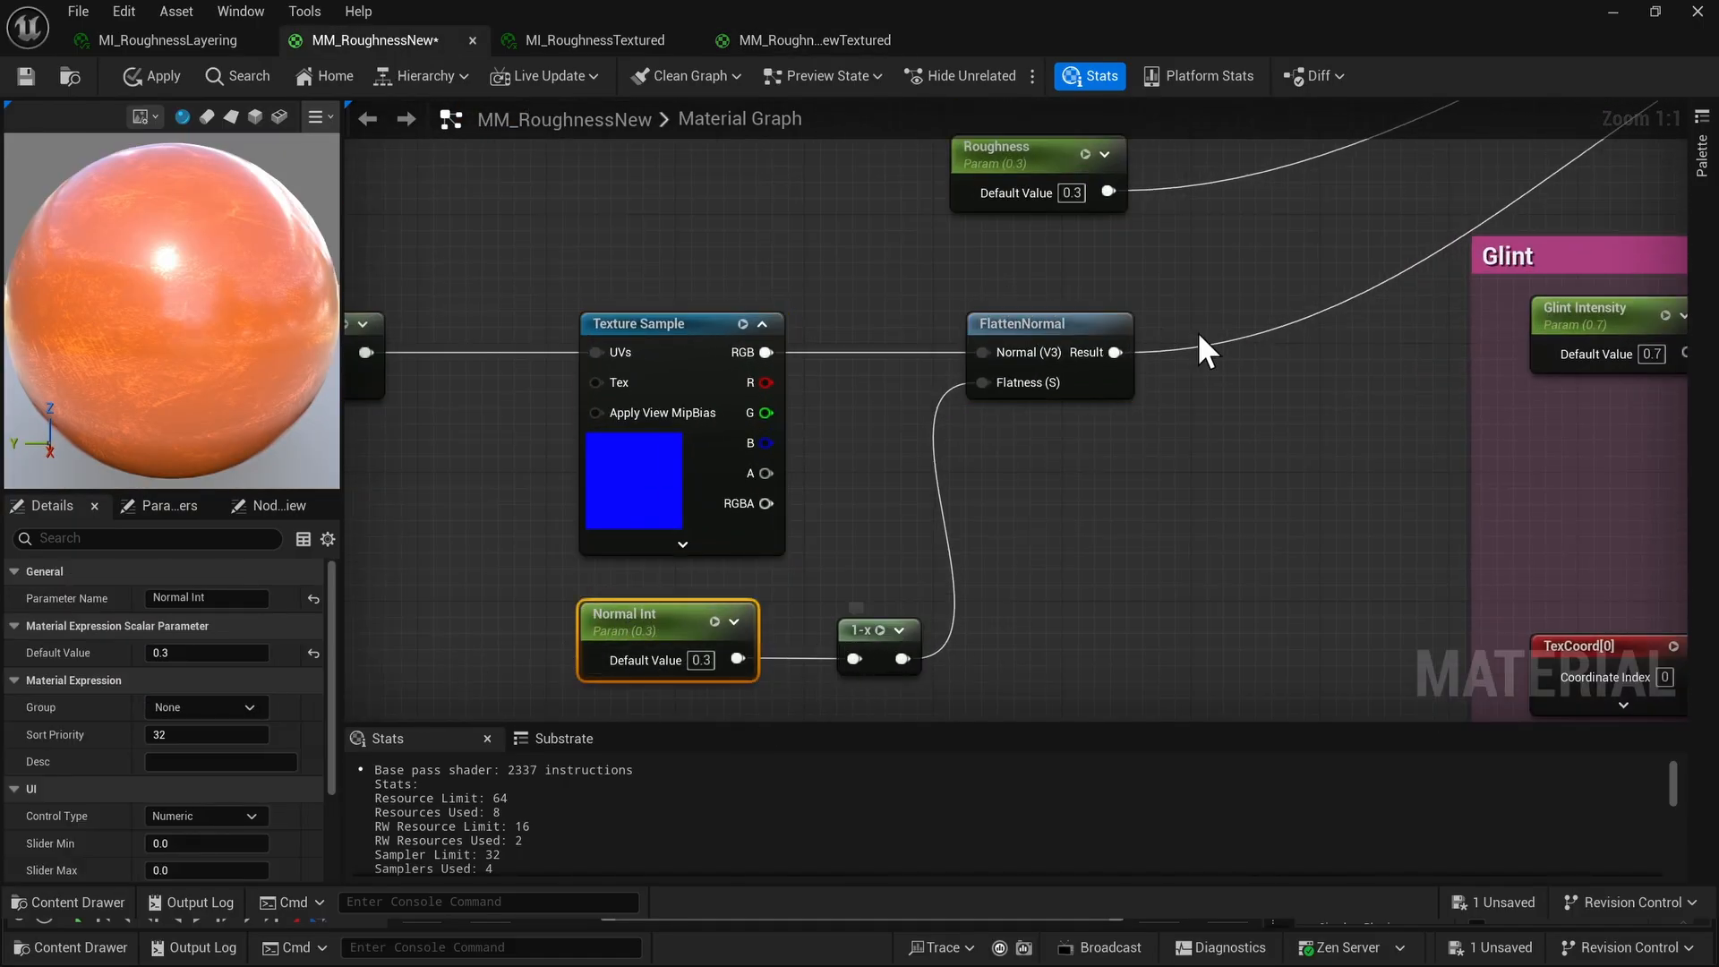
scroll(1128, 376, "down", 2)
right_click_drag(1137, 372, 630, 544)
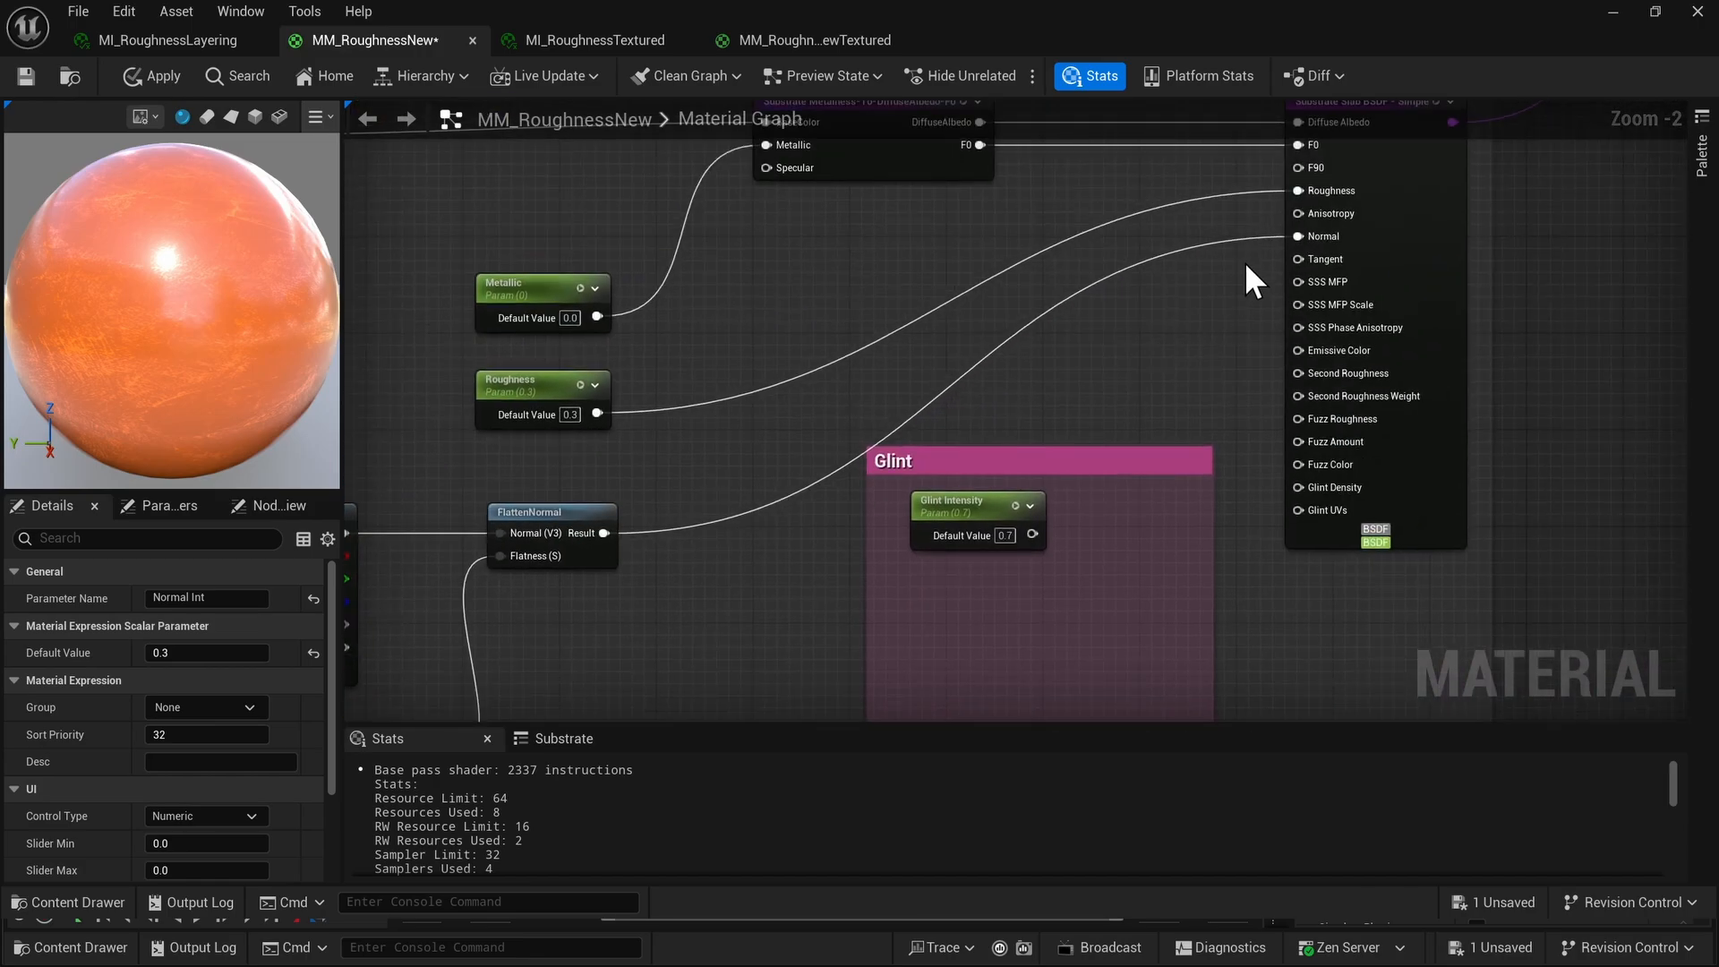
scroll(995, 417, "down", 1)
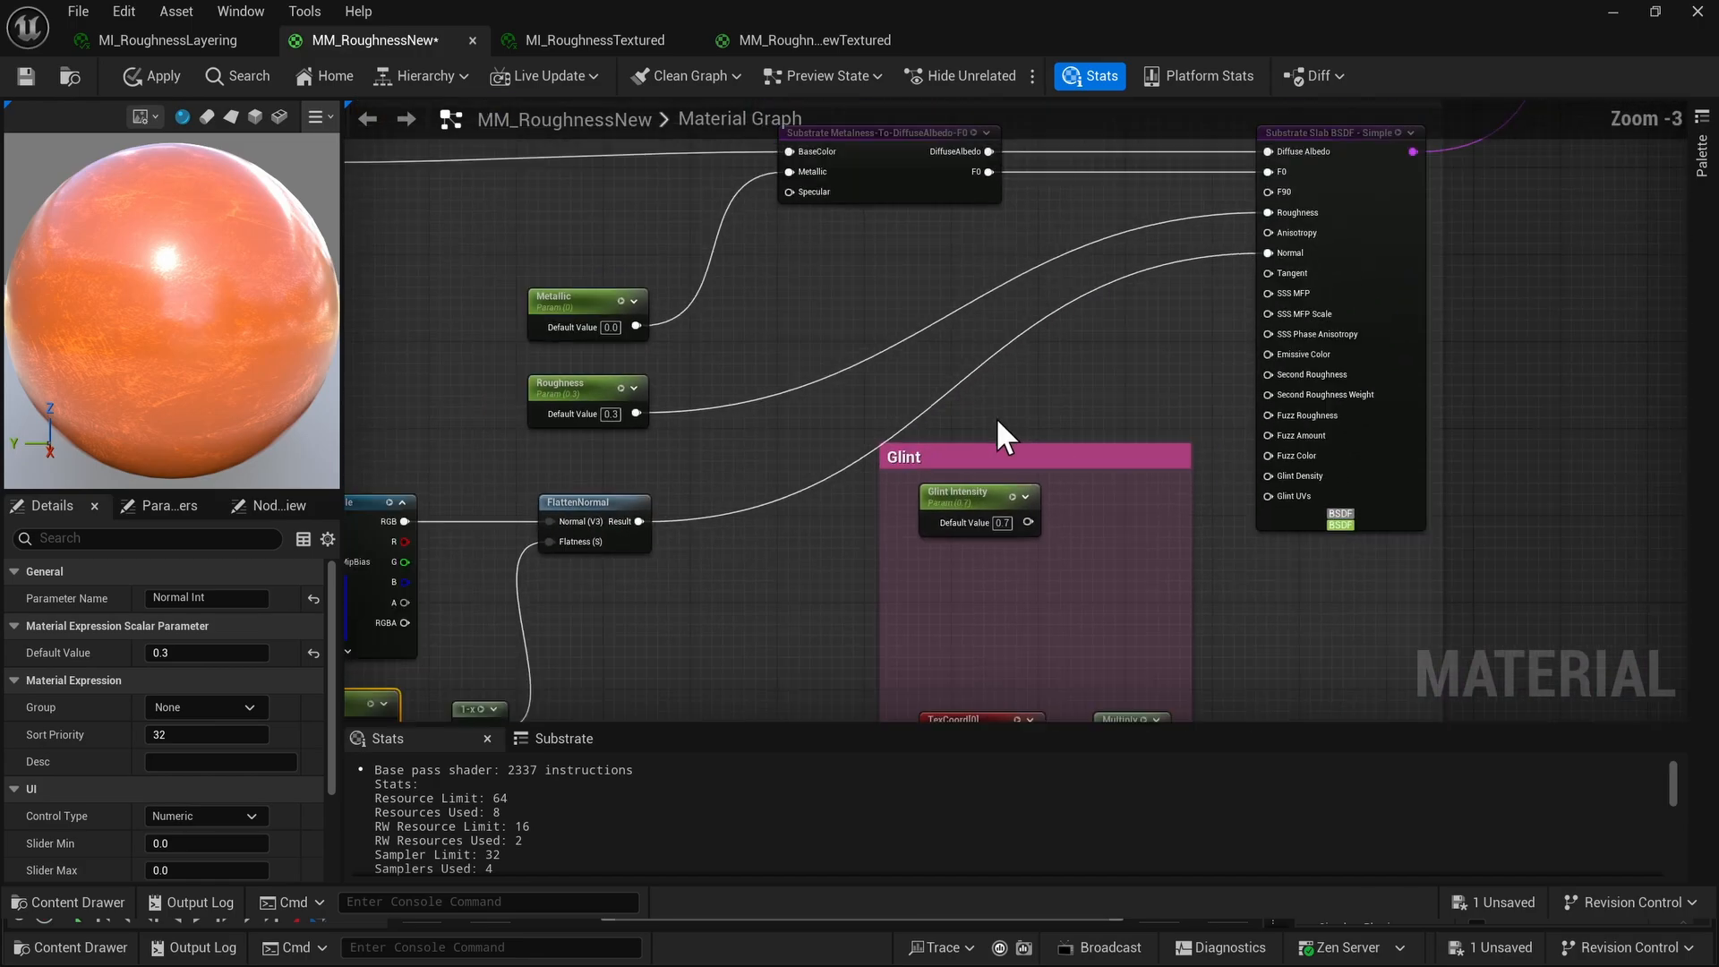
Examine the Glint group in MM_RoughnessNew, including Glint Intensity, GlintTiling and the TexCoord Multiply.
right_click_drag(995, 417, 1074, 250)
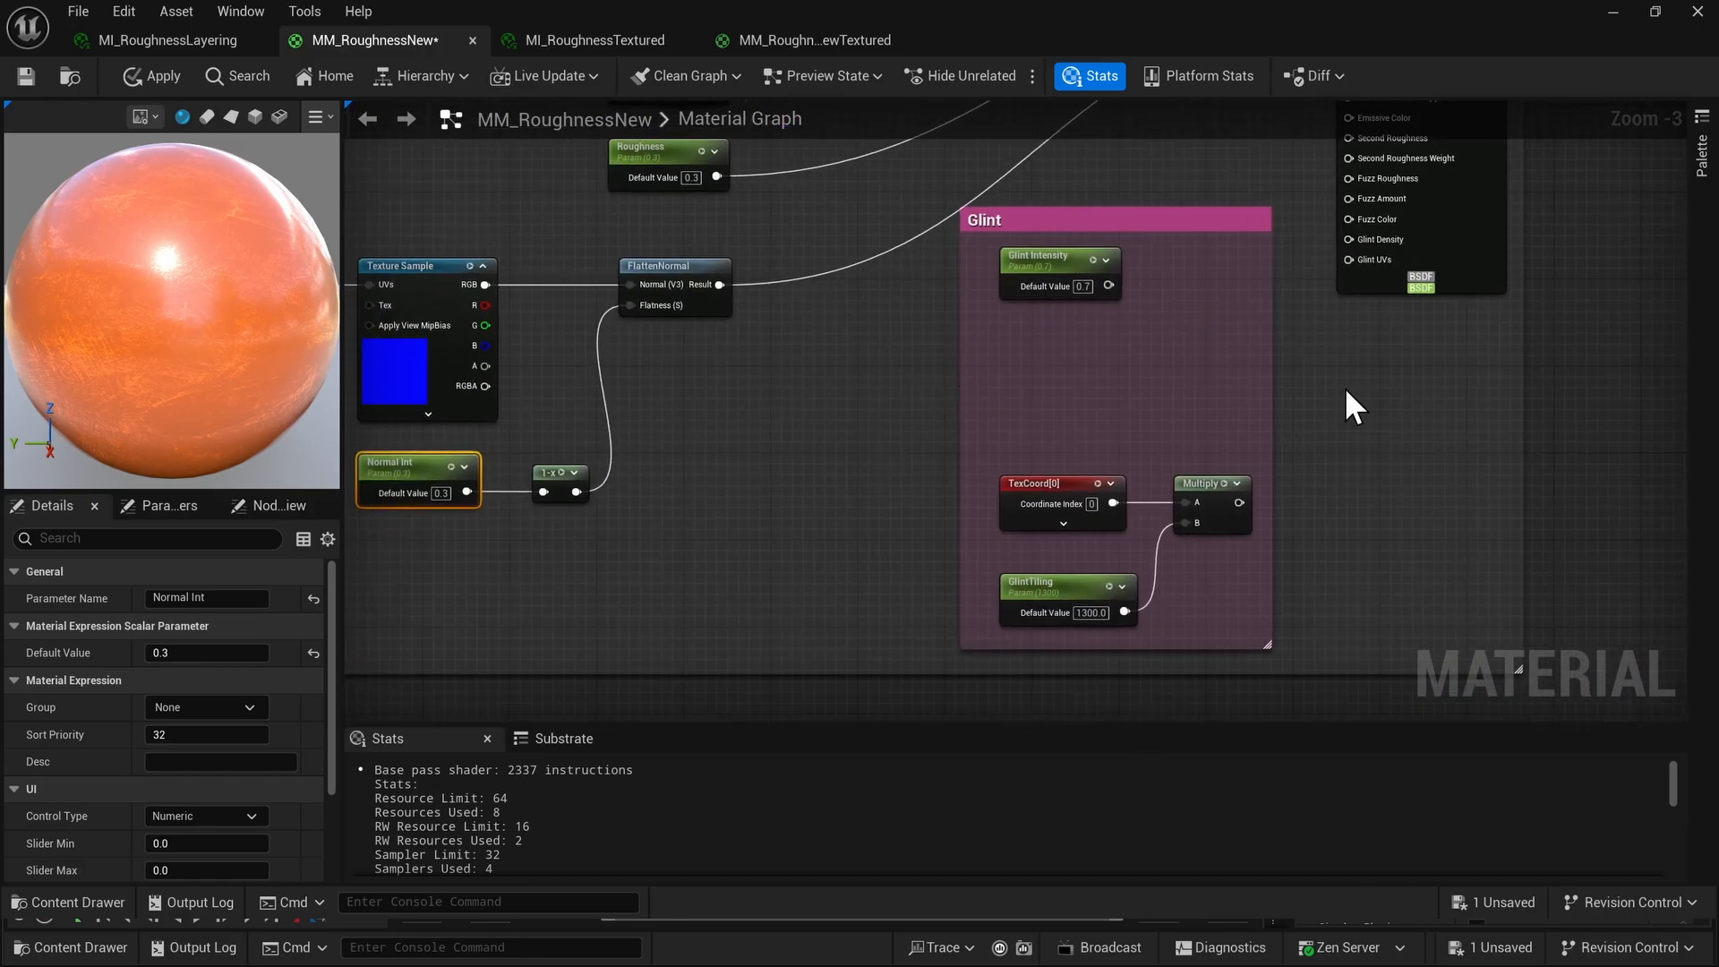
scroll(1231, 439, "up", 1)
right_click_drag(1289, 369, 1146, 304)
scroll(1133, 609, "down", 1)
right_click_drag(824, 323, 820, 400)
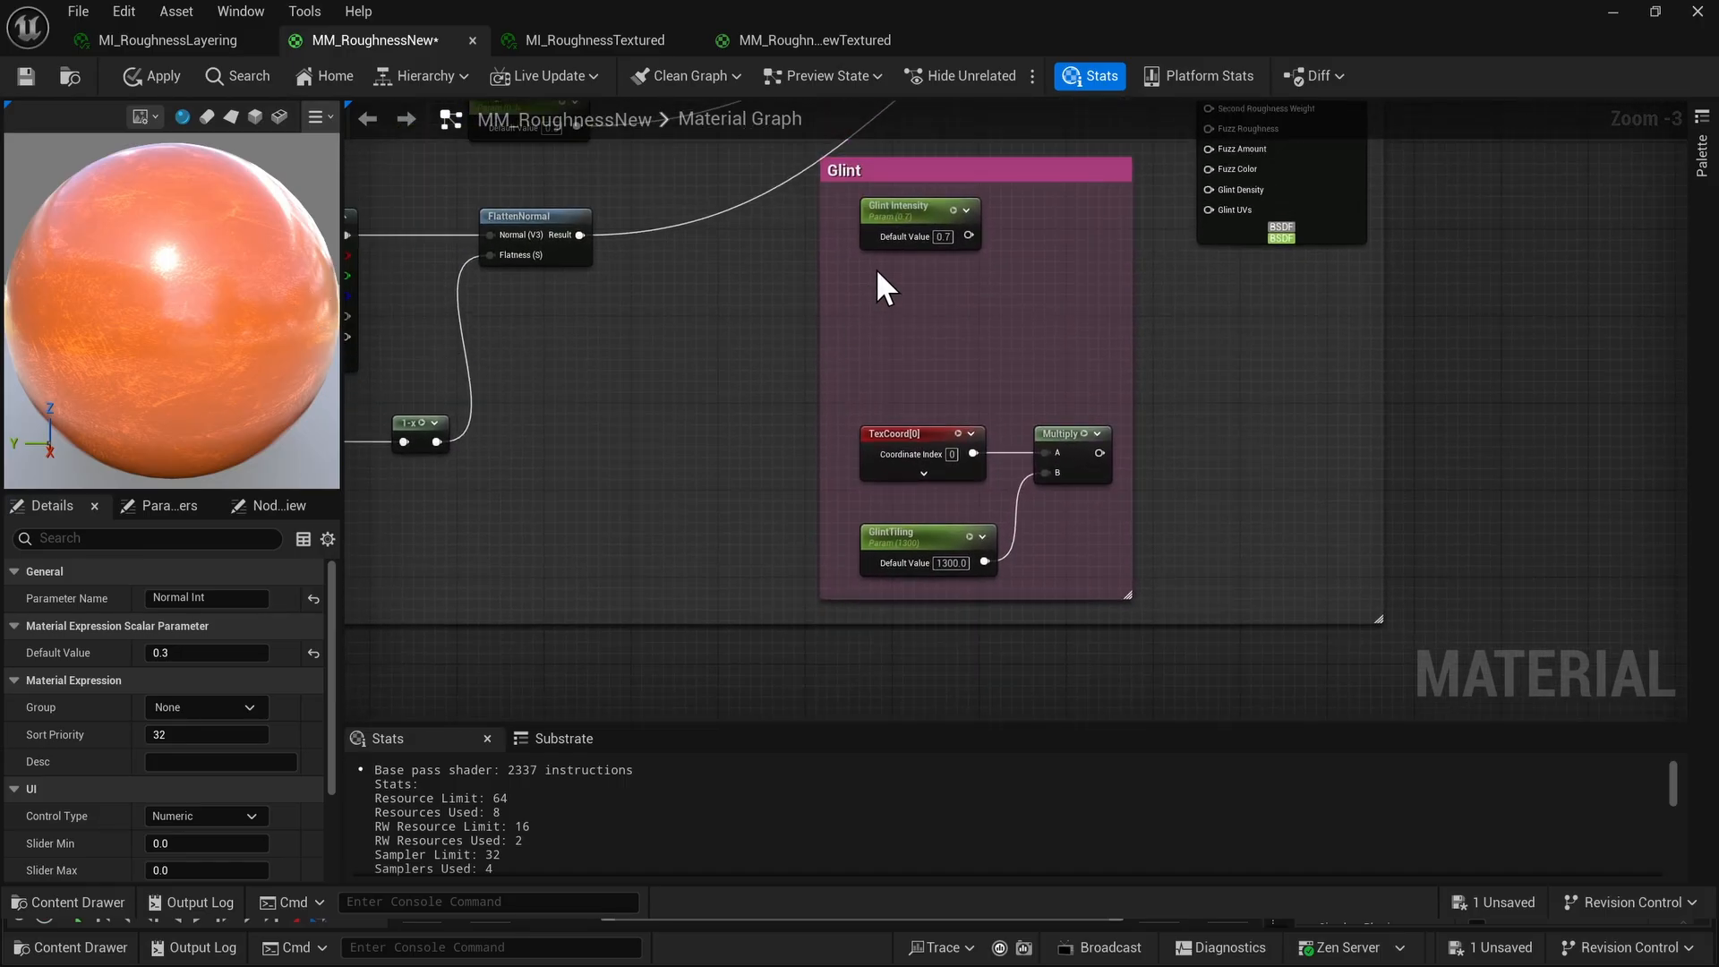
Survey the MM_RoughnessNewTextured graph, then examine the MF_Tiling and Add nodes at the start of its roughness layer for spots.
left_click(761, 36)
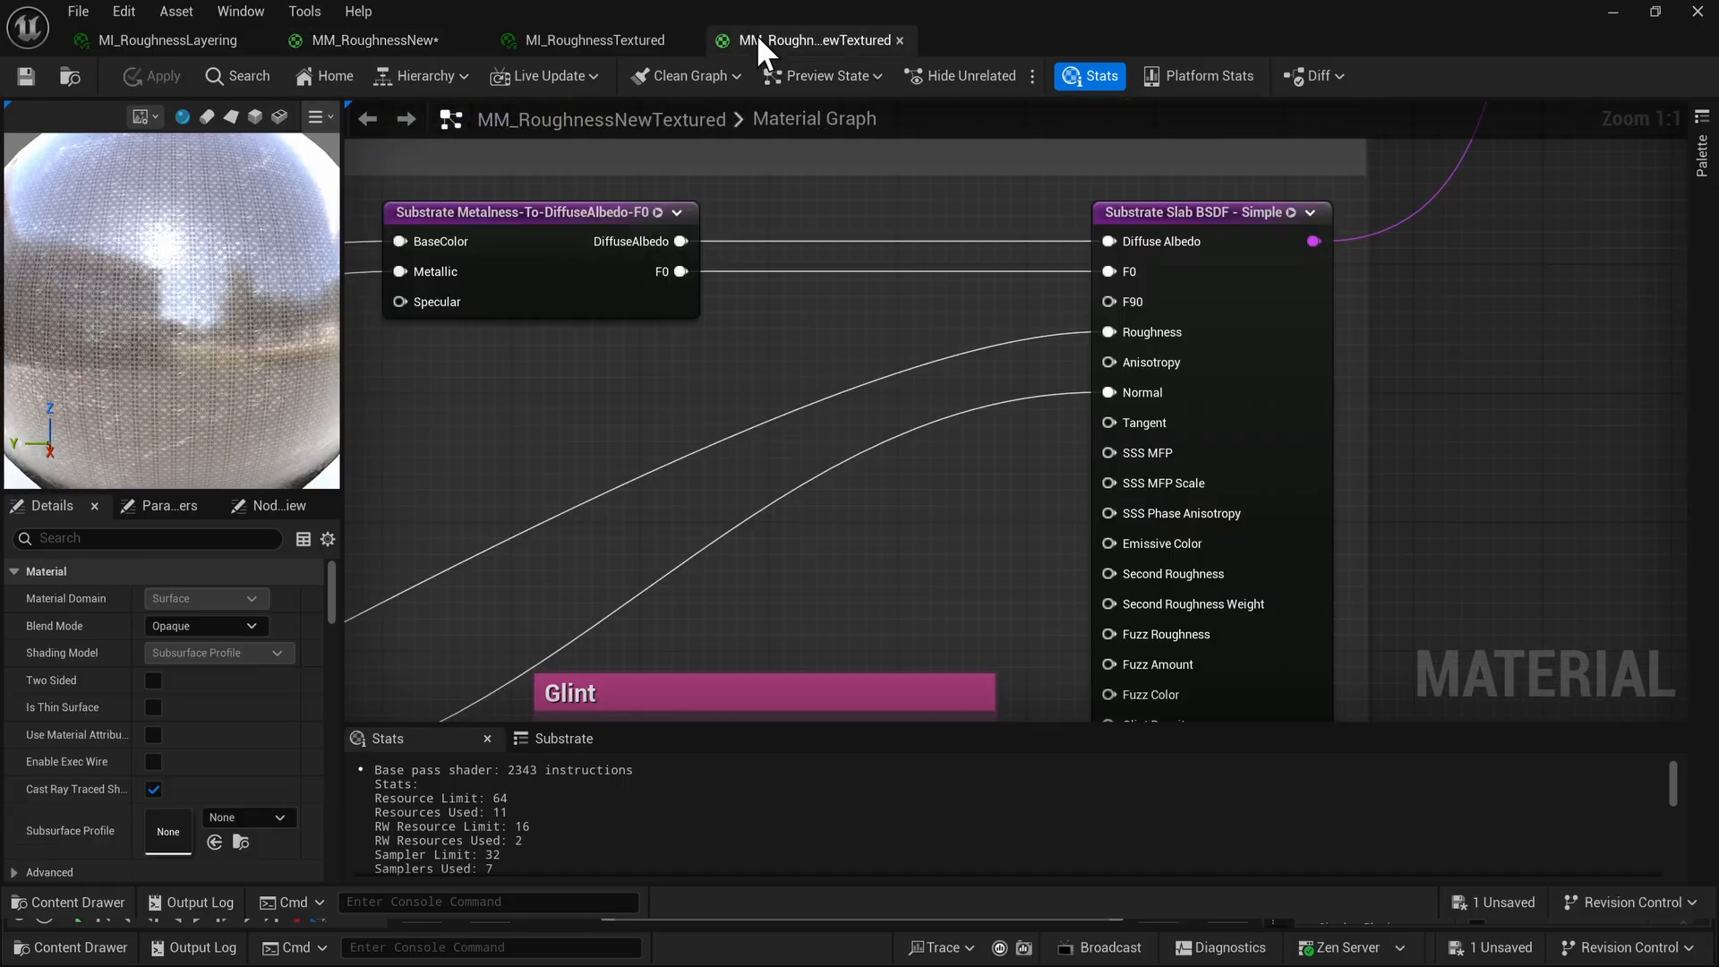
scroll(815, 201, "down", 3)
right_click_drag(867, 324, 1168, 421)
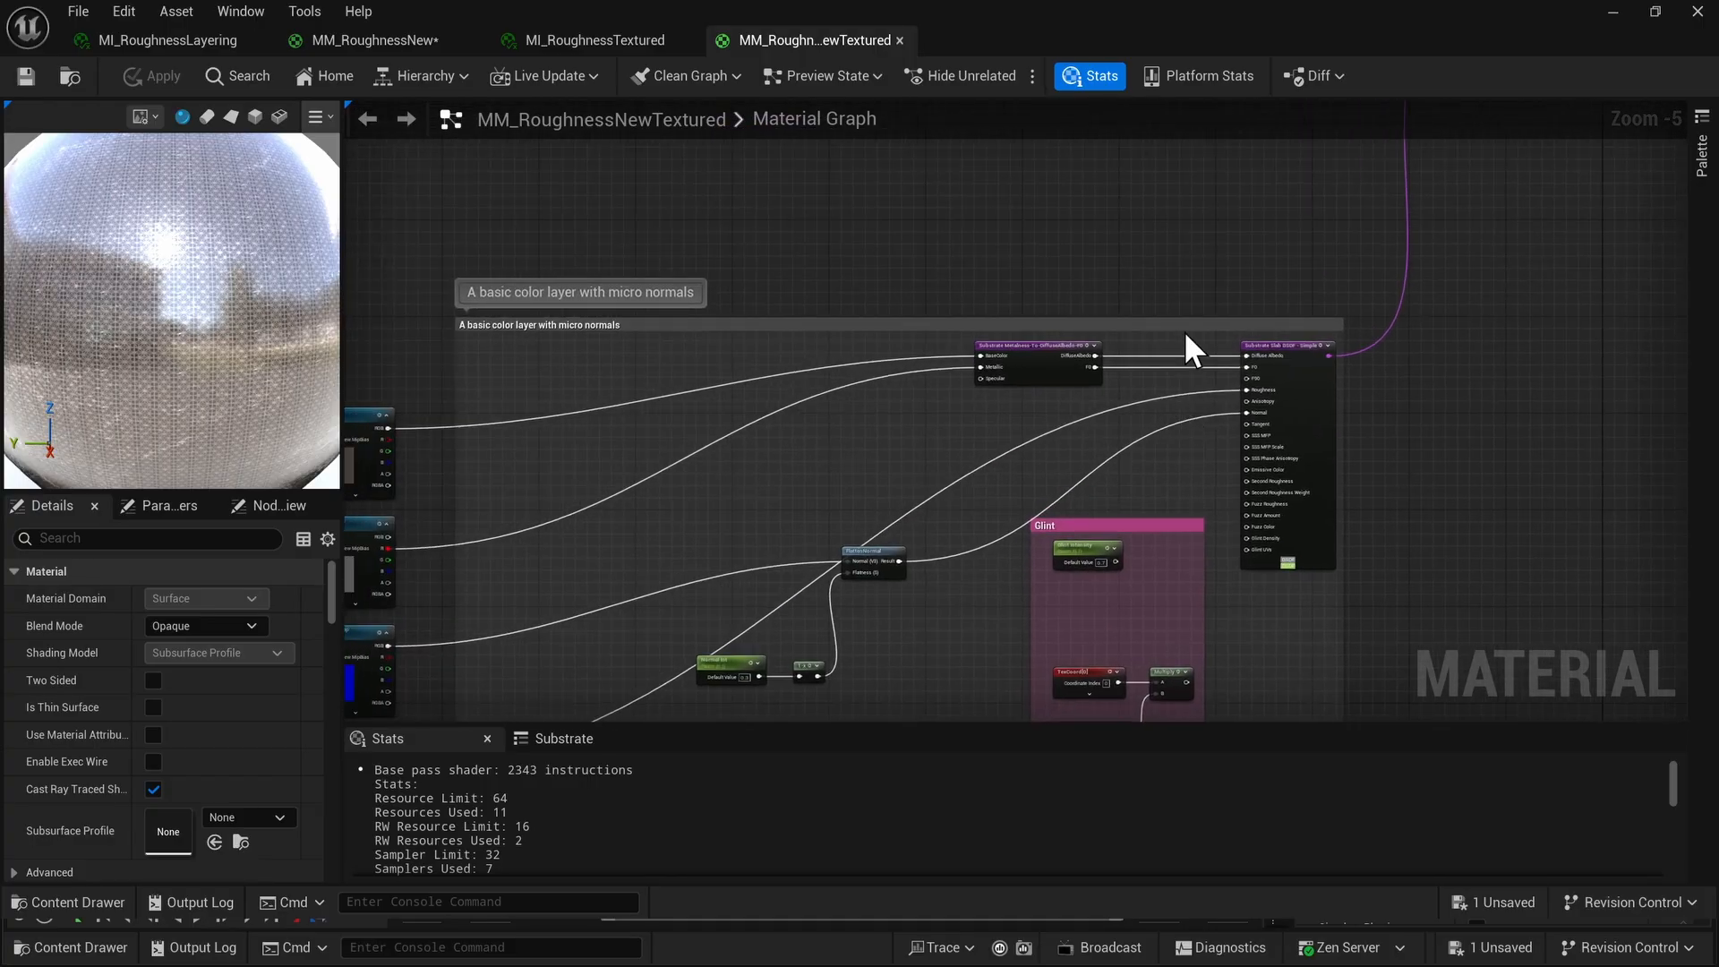
scroll(578, 340, "down", 1)
right_click_drag(519, 358, 680, 264)
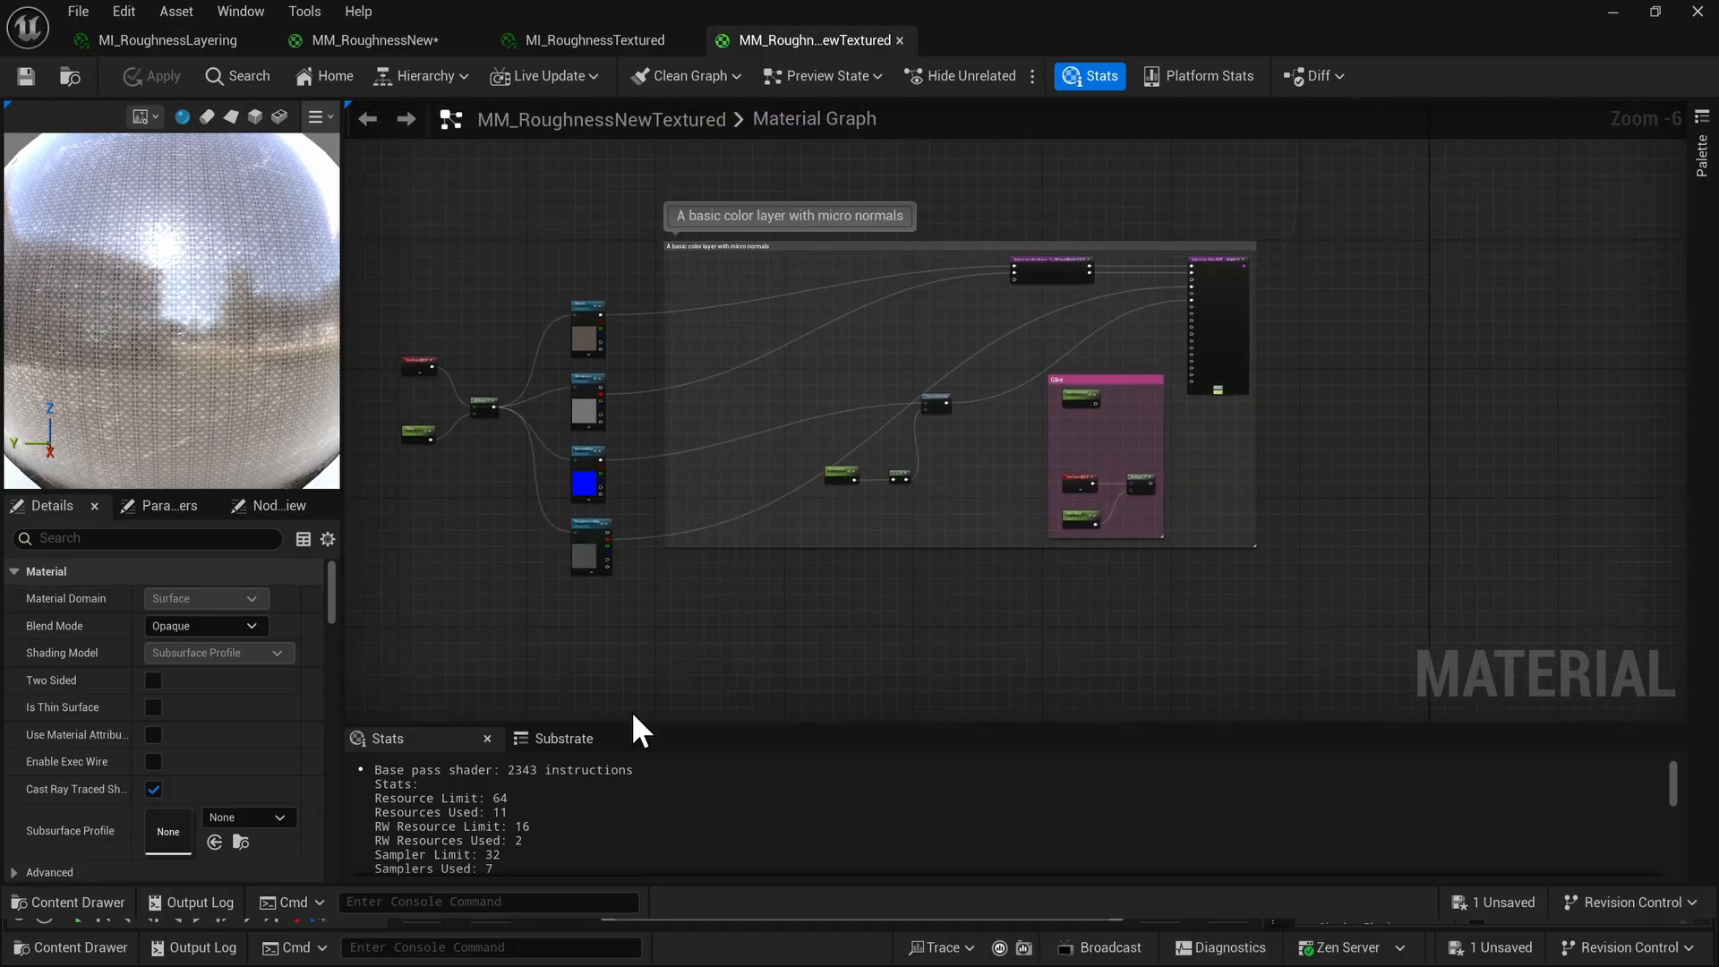
right_click_drag(872, 190, 631, 523)
scroll(779, 331, "up", 1)
right_click_drag(924, 248, 1052, 424)
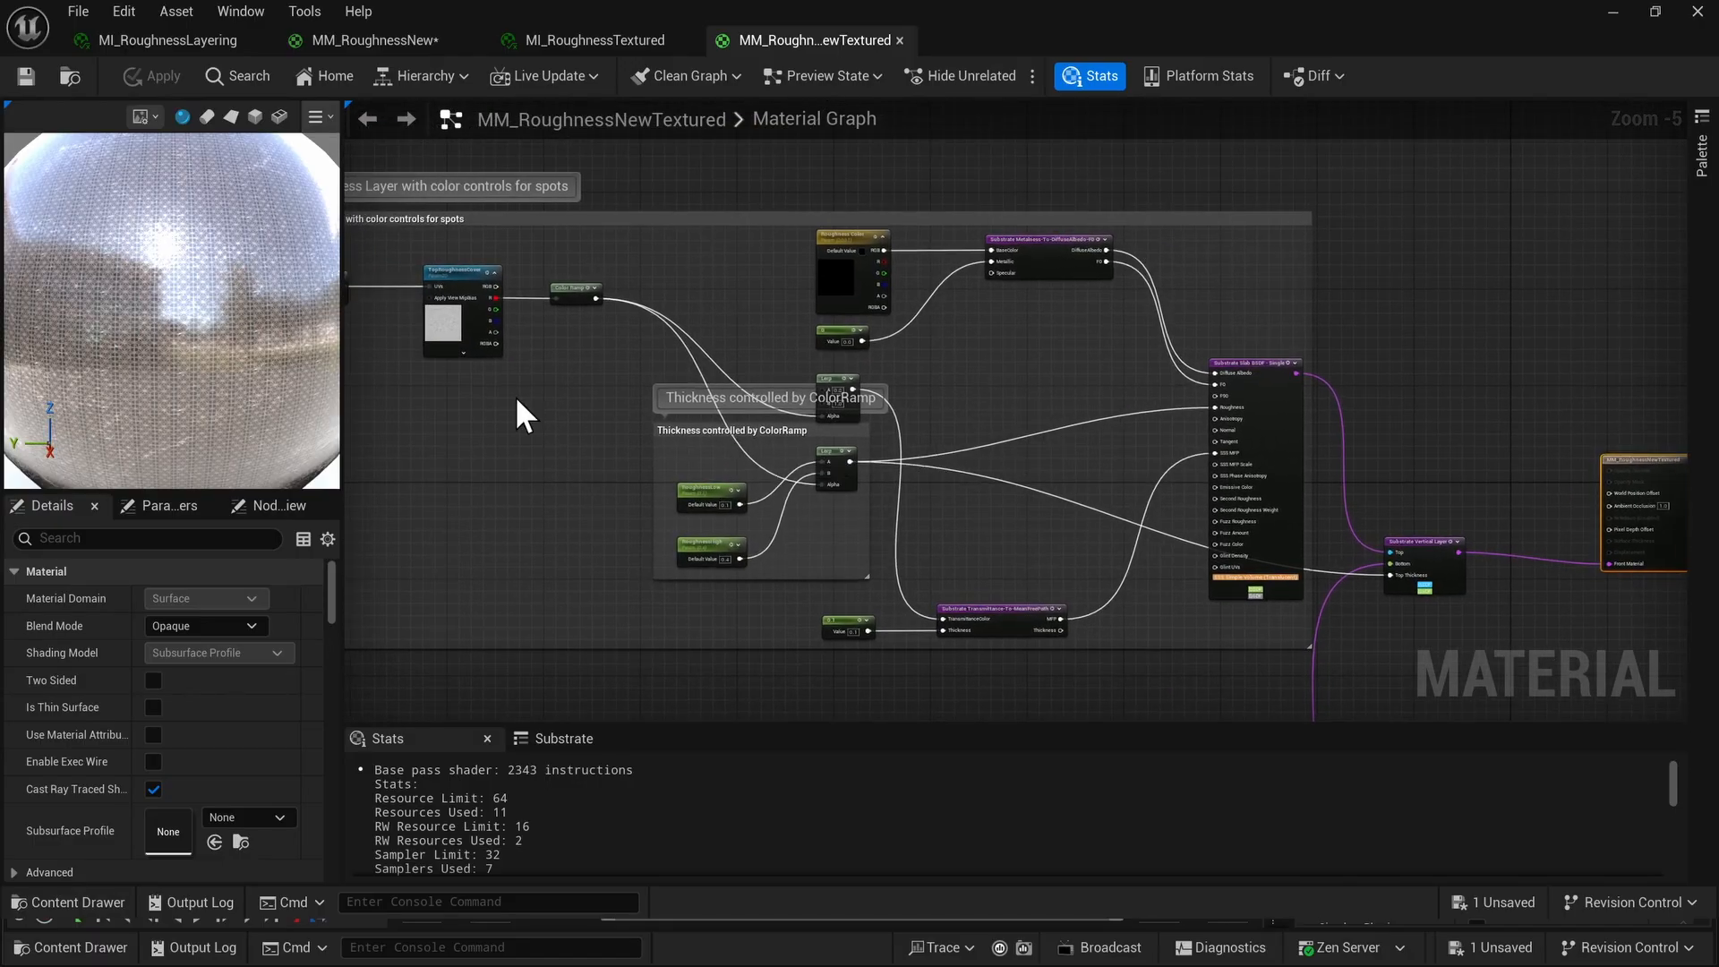
right_click_drag(520, 326, 845, 367)
scroll(618, 326, "up", 5)
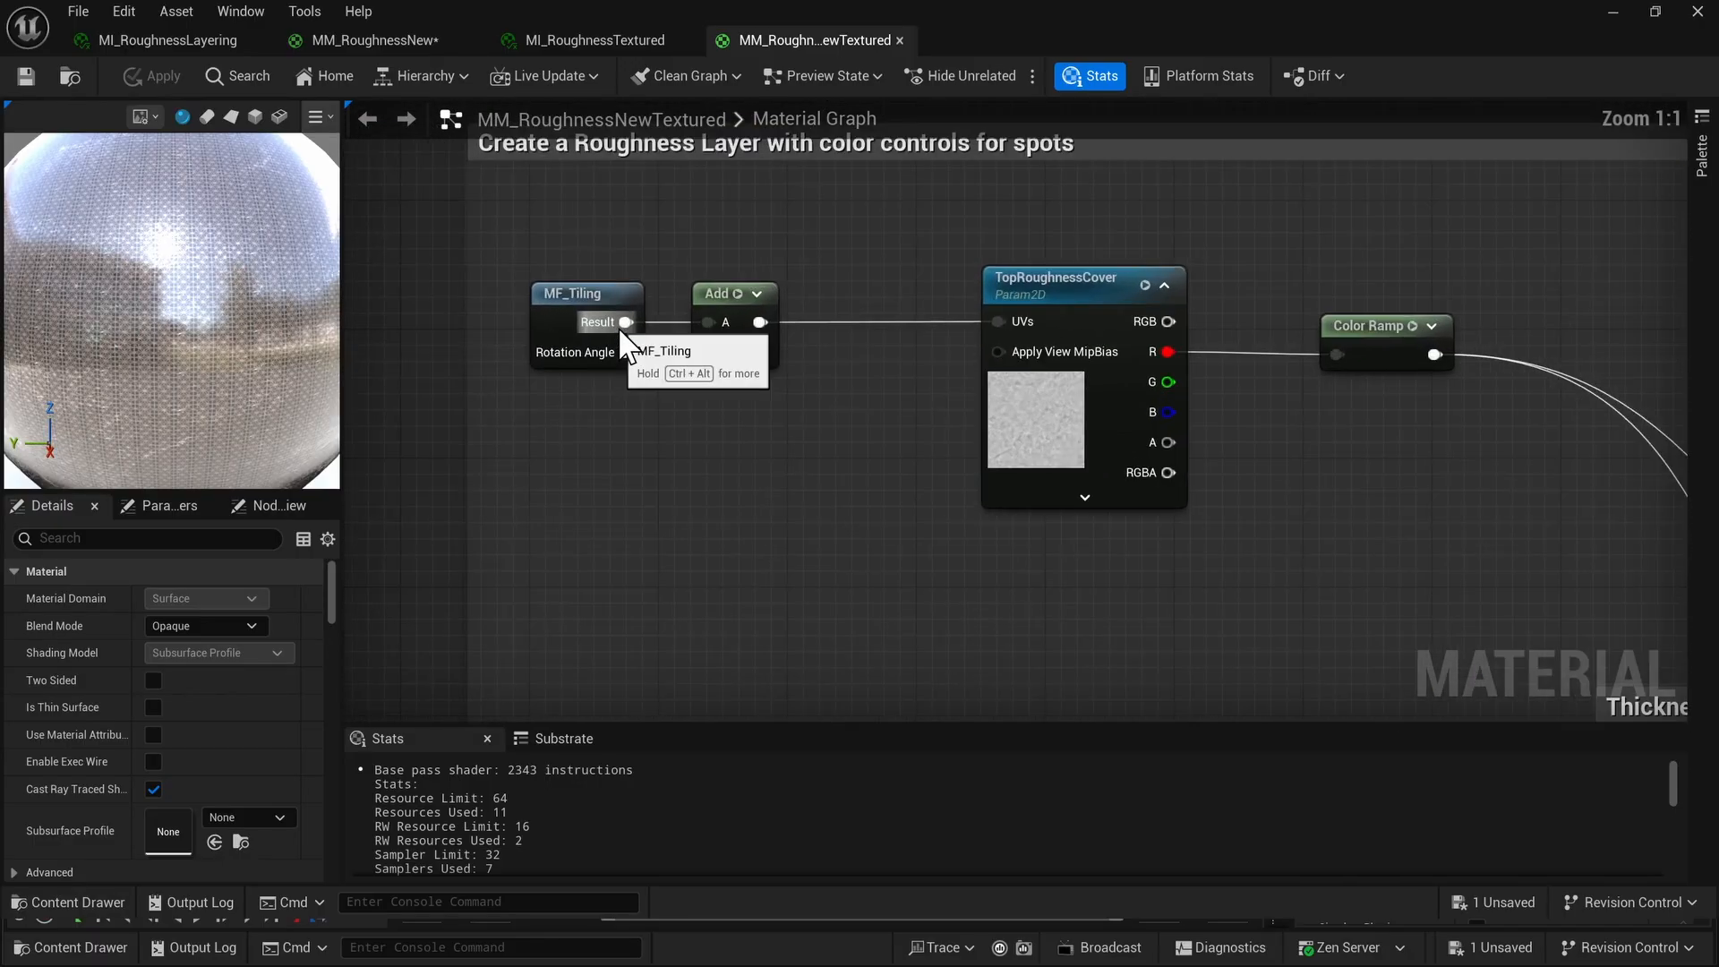
right_click_drag(800, 536, 862, 608)
Search the available material nodes for "mf tiling" and dismiss the list without adding one.
left_click(632, 358)
left_click_drag(620, 316, 699, 526)
right_click(700, 527)
type("m")
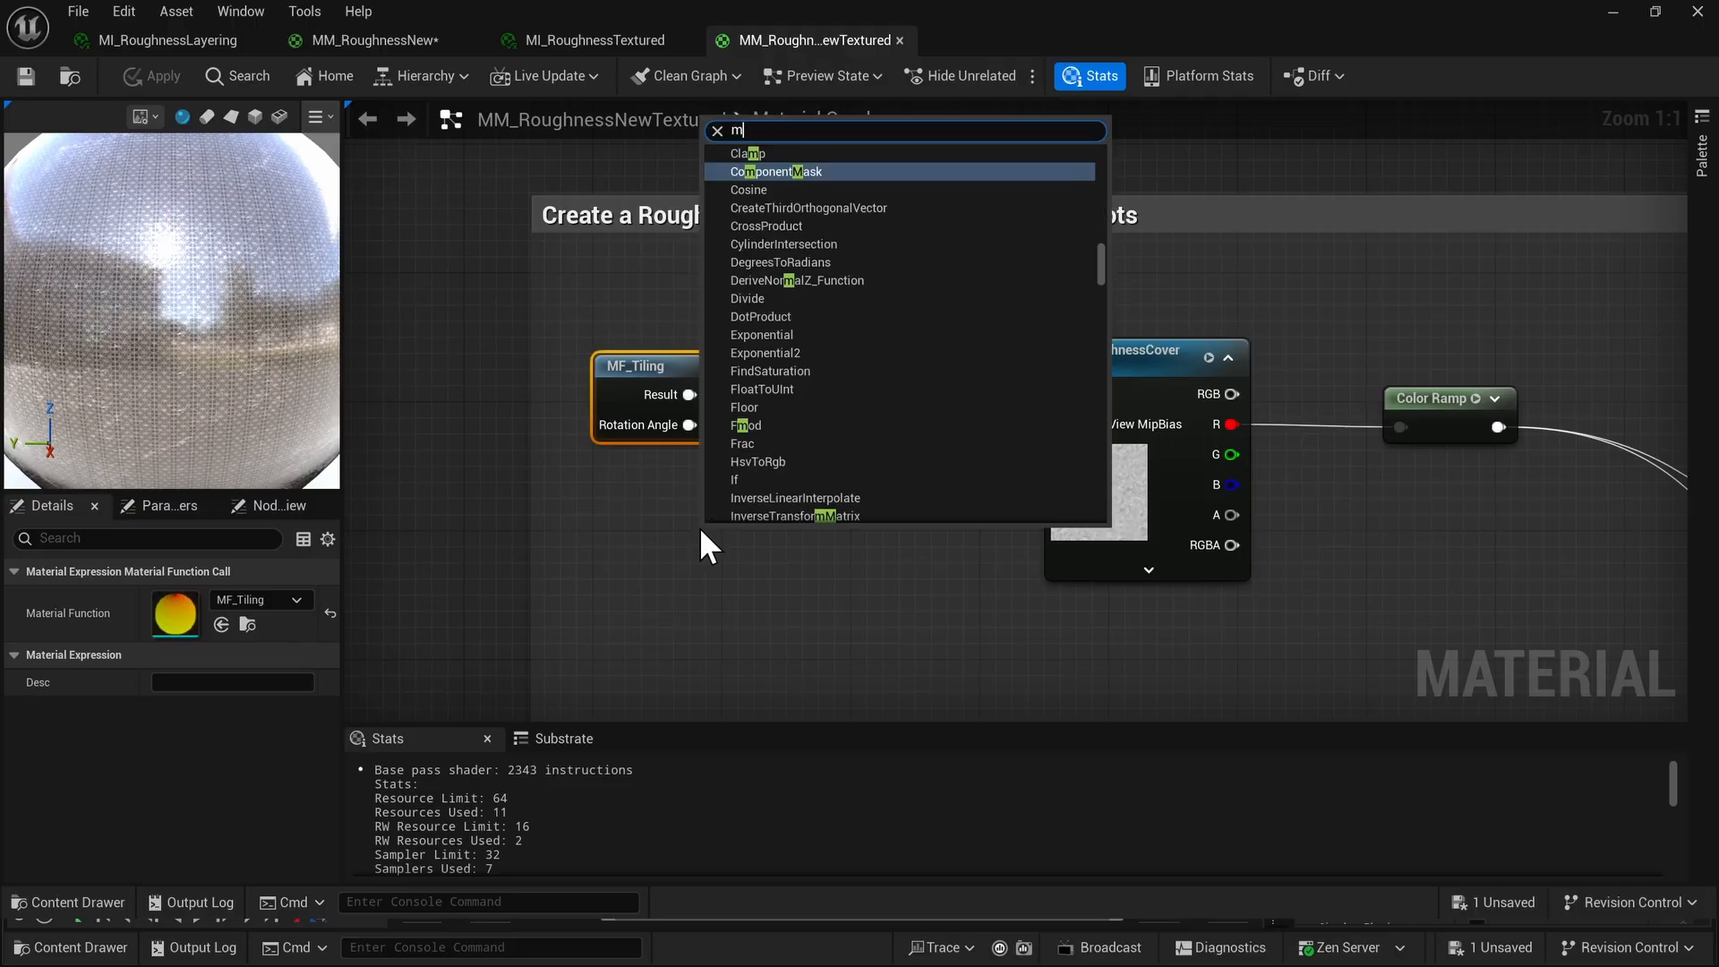
type("f tiling")
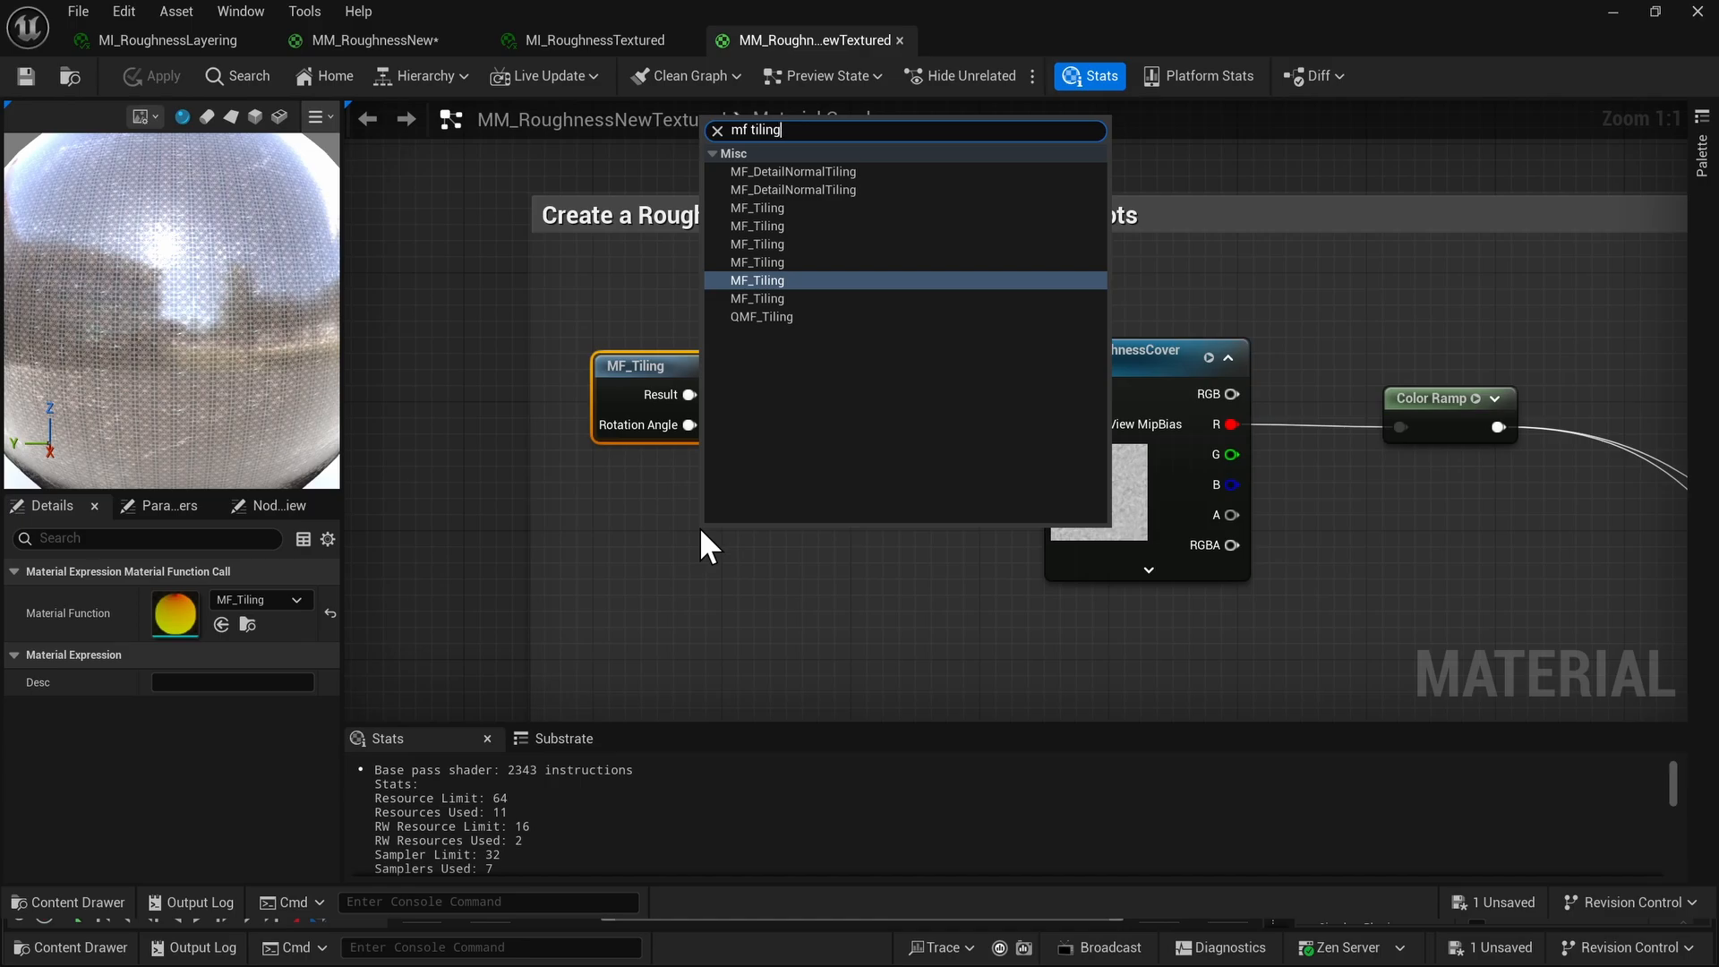
left_click(699, 528)
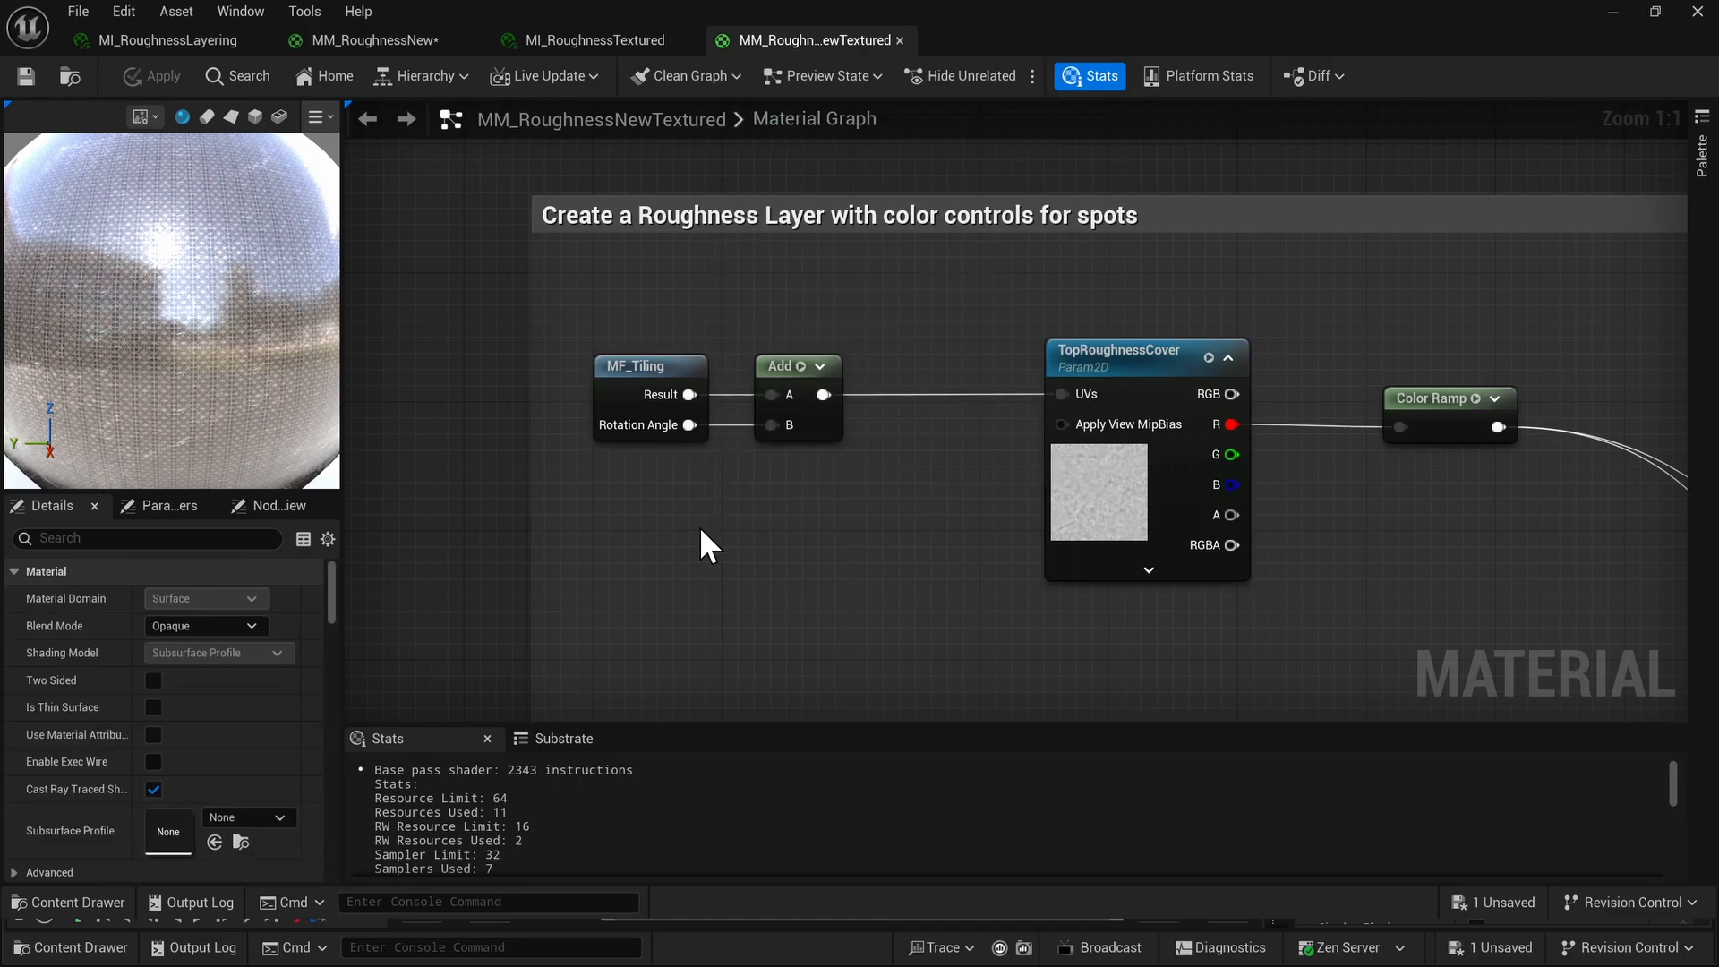
Inspect the vk1ieikc_2K_Roughness texture assigned to TopRoughnessCover, including its Masks compression setting, and return to the MM_RoughnessNewTextured graph.
right_click_drag(921, 537, 810, 482)
left_click(982, 430)
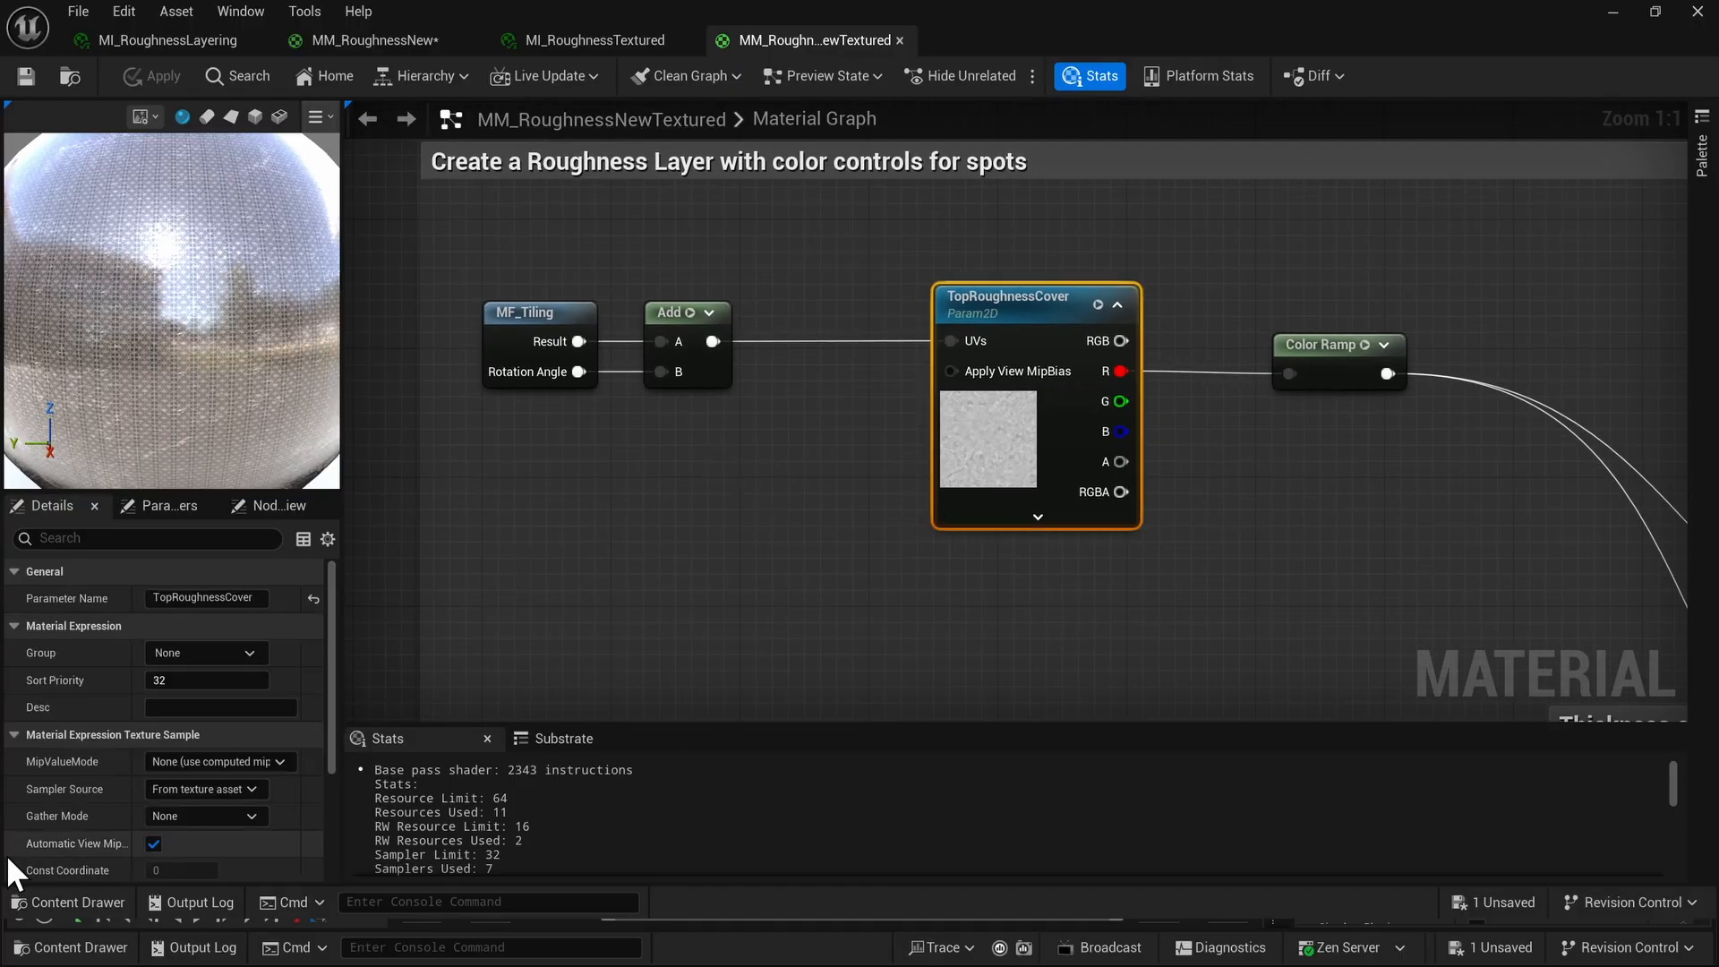
scroll(50, 765, "down", 5)
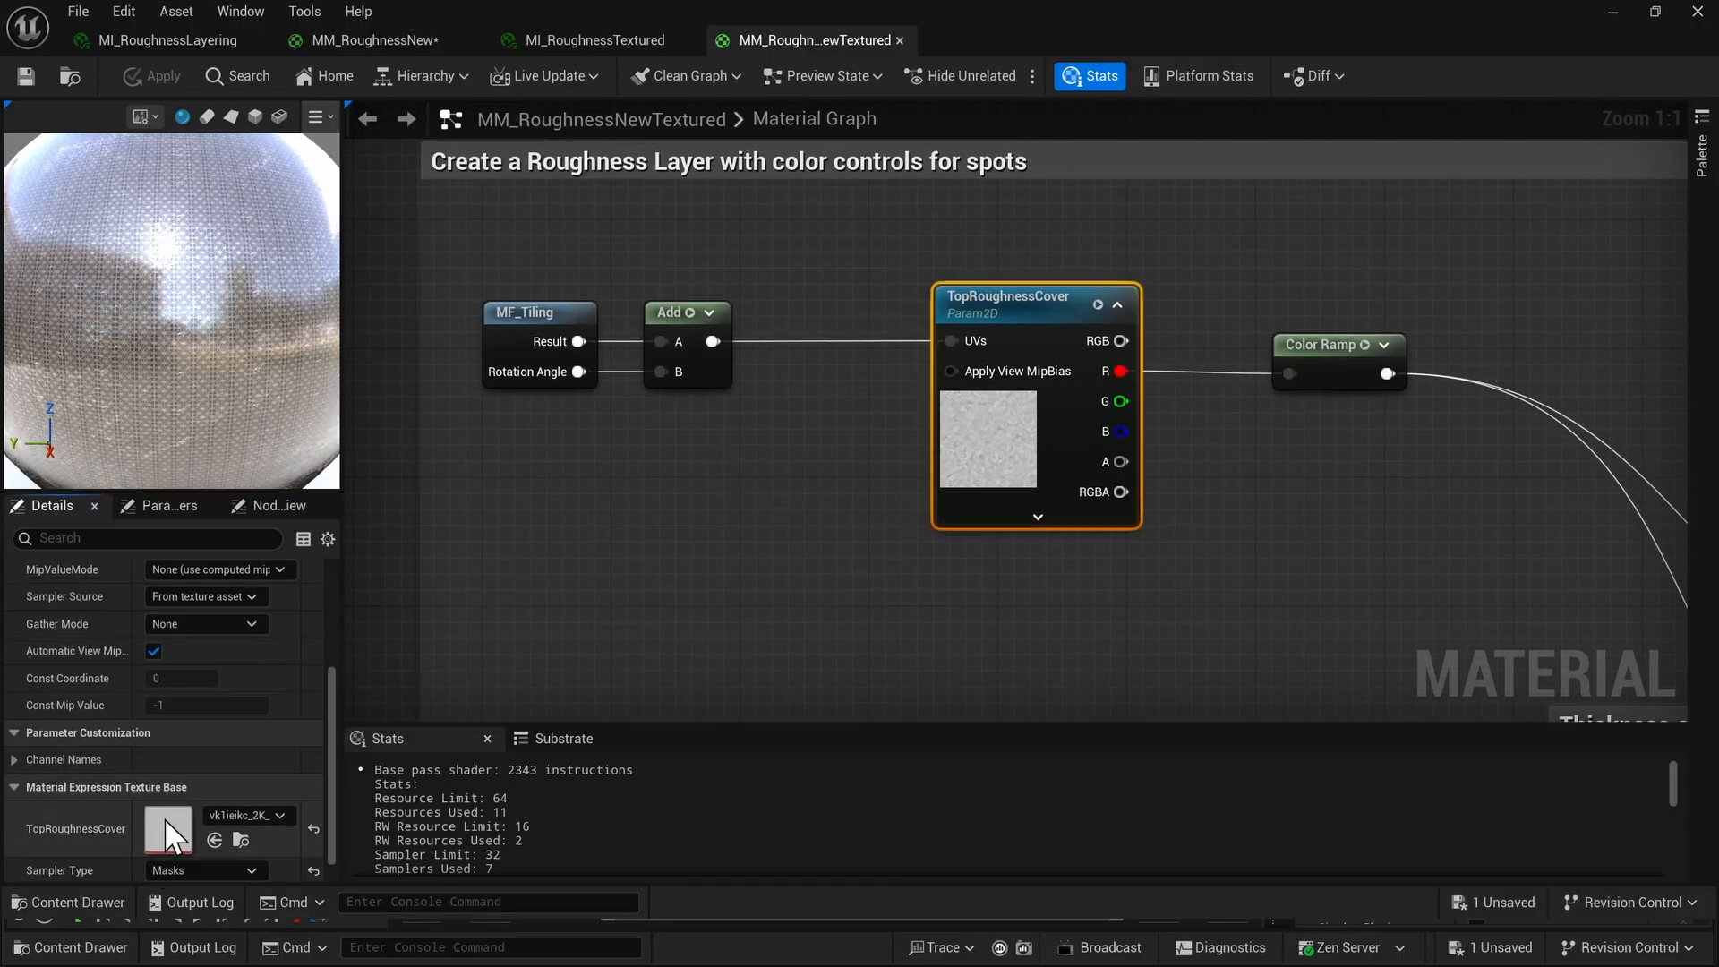
double_click(167, 831)
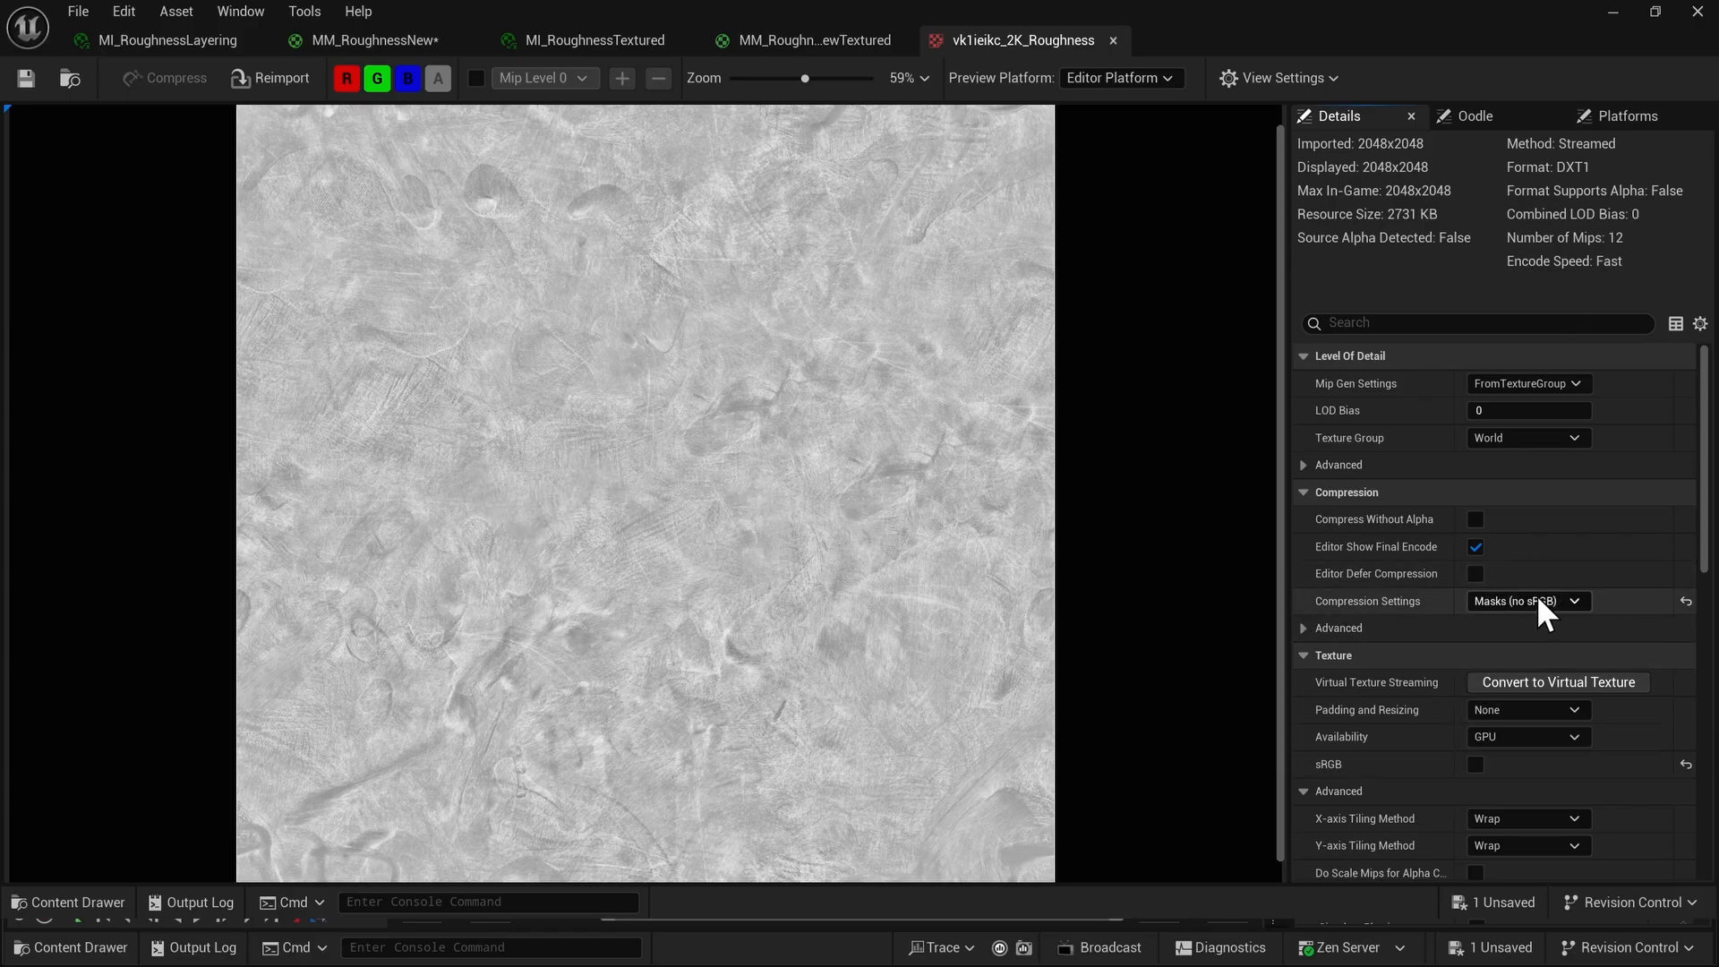
left_click(394, 41)
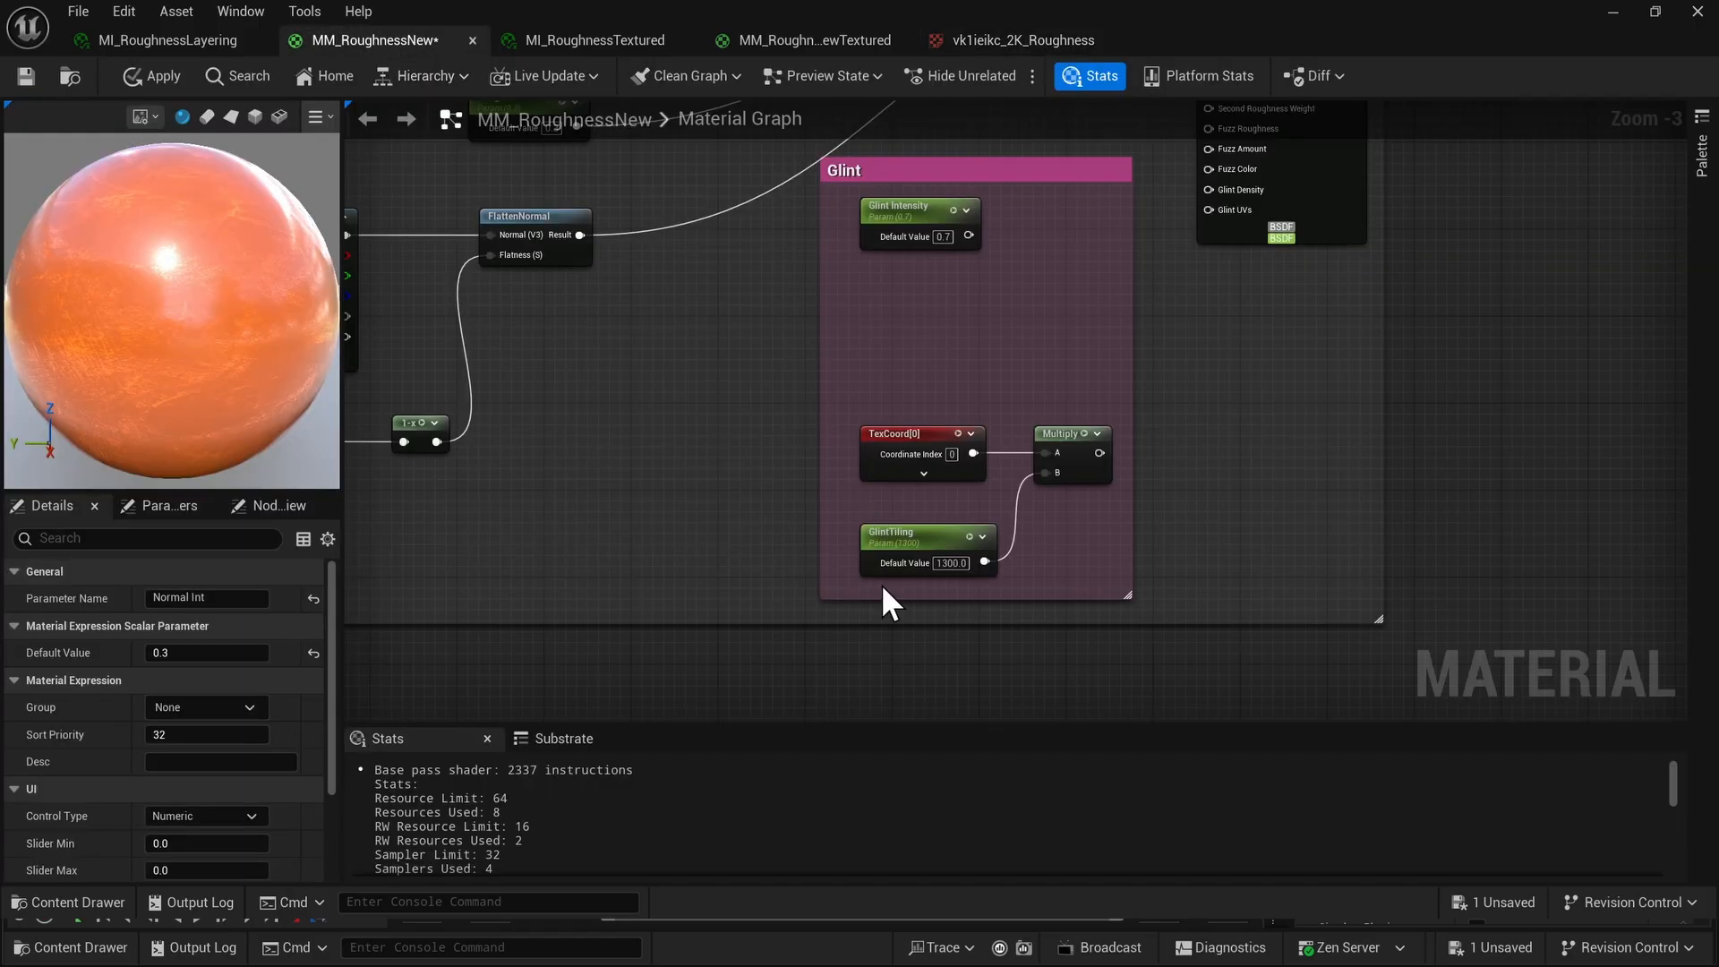
left_click(798, 45)
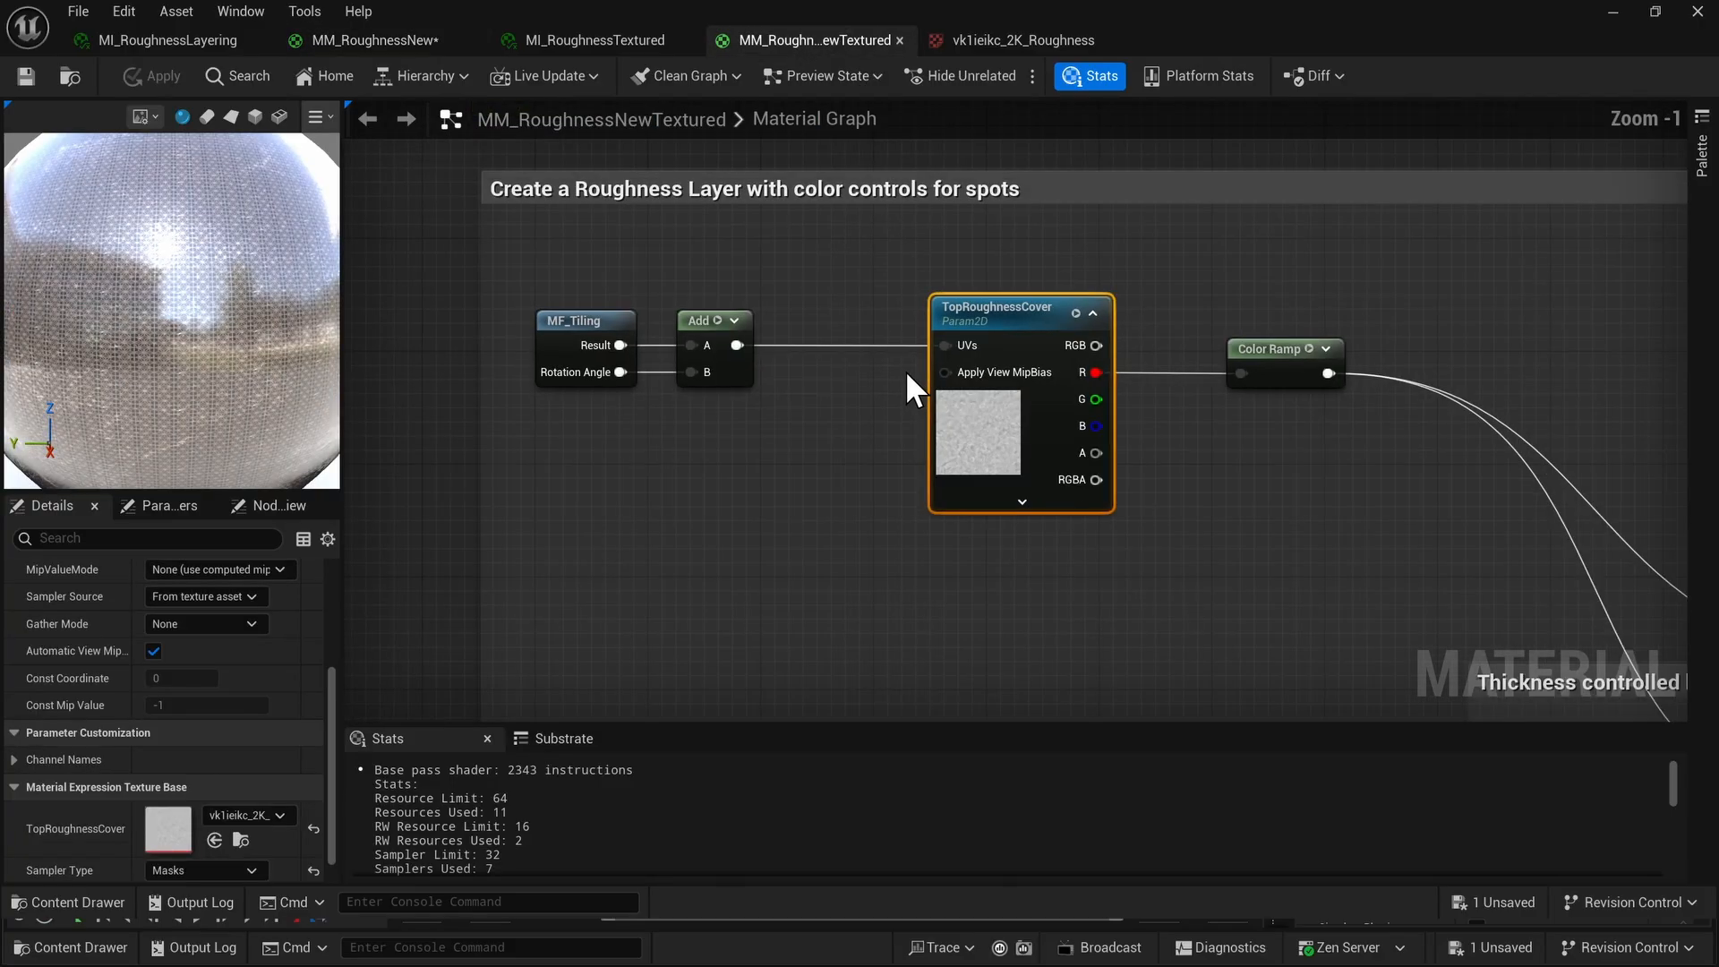
Inspect the Color Ramp node fed by TopRoughnessCover's R channel and widen the properties area to view its gradient.
scroll(909, 411, "down", 3)
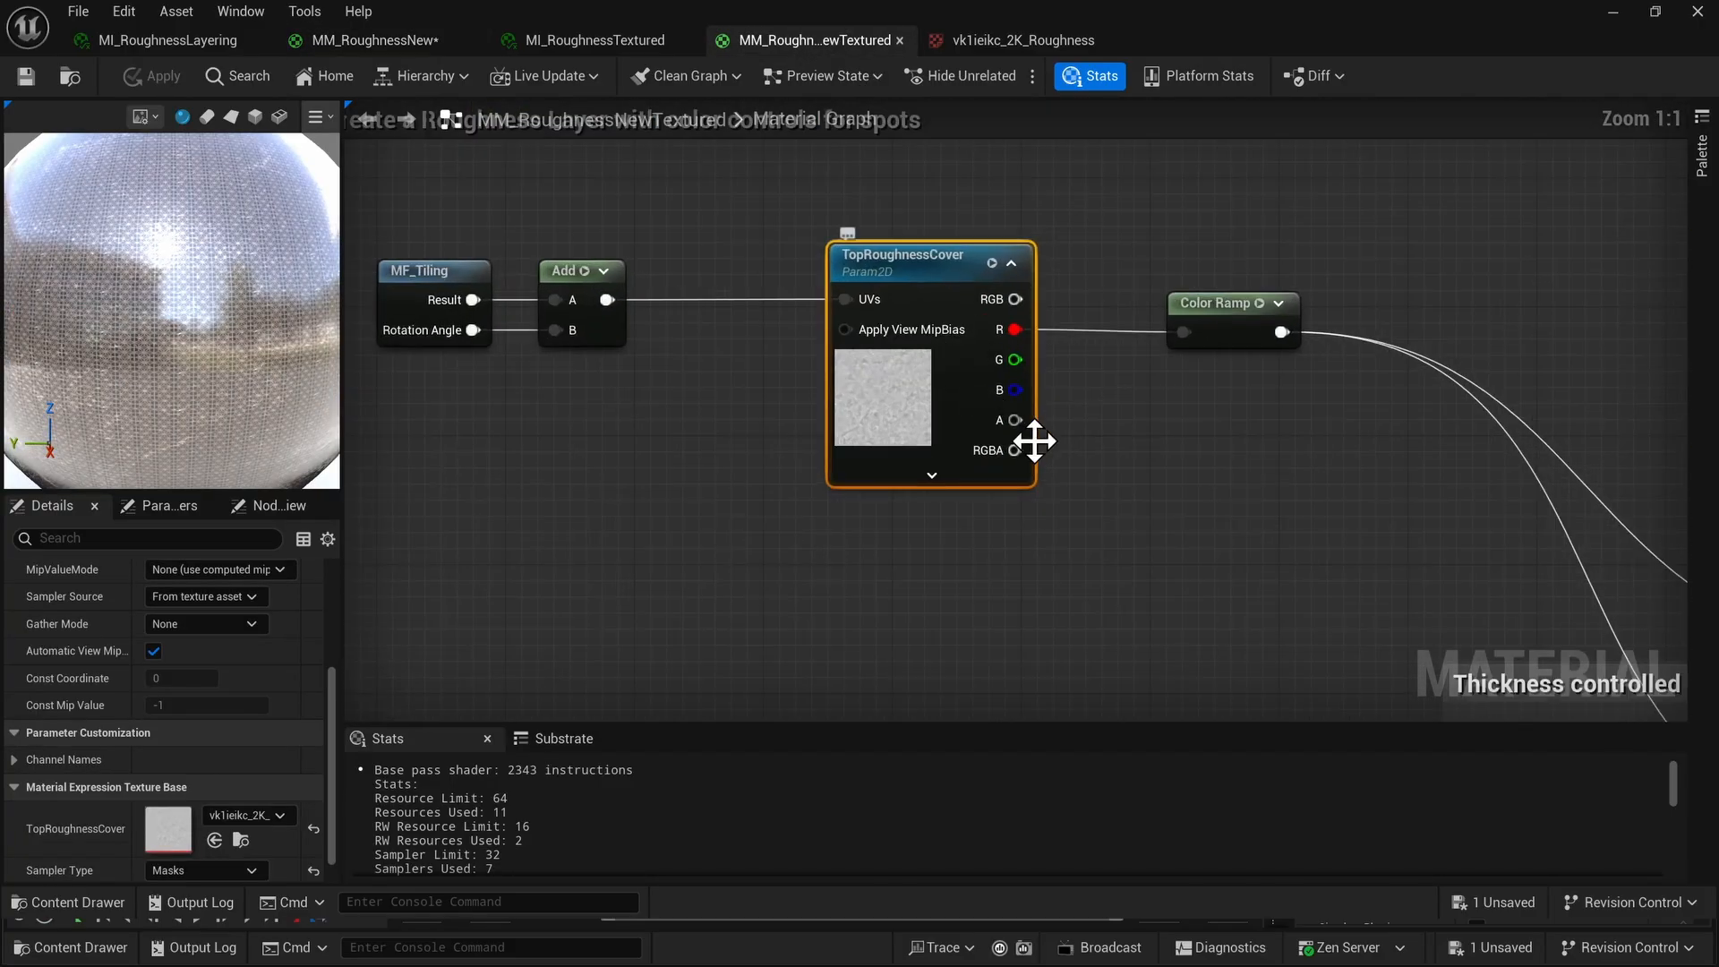
right_click_drag(1178, 458, 965, 523)
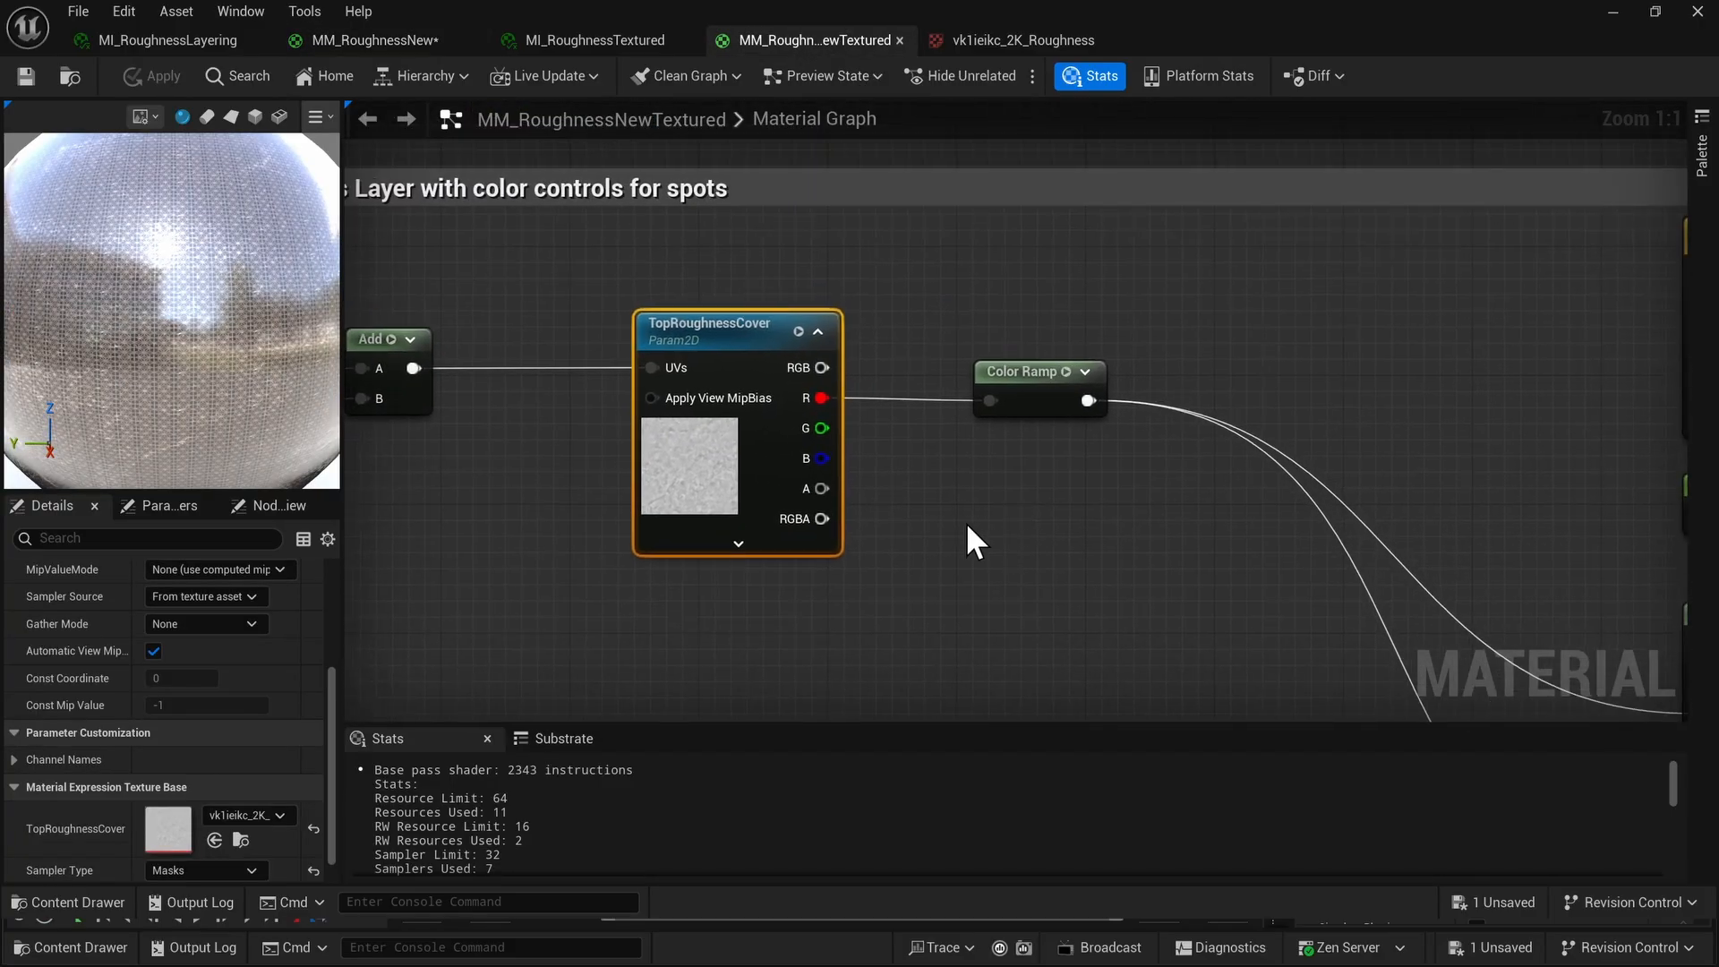
left_click(1031, 403)
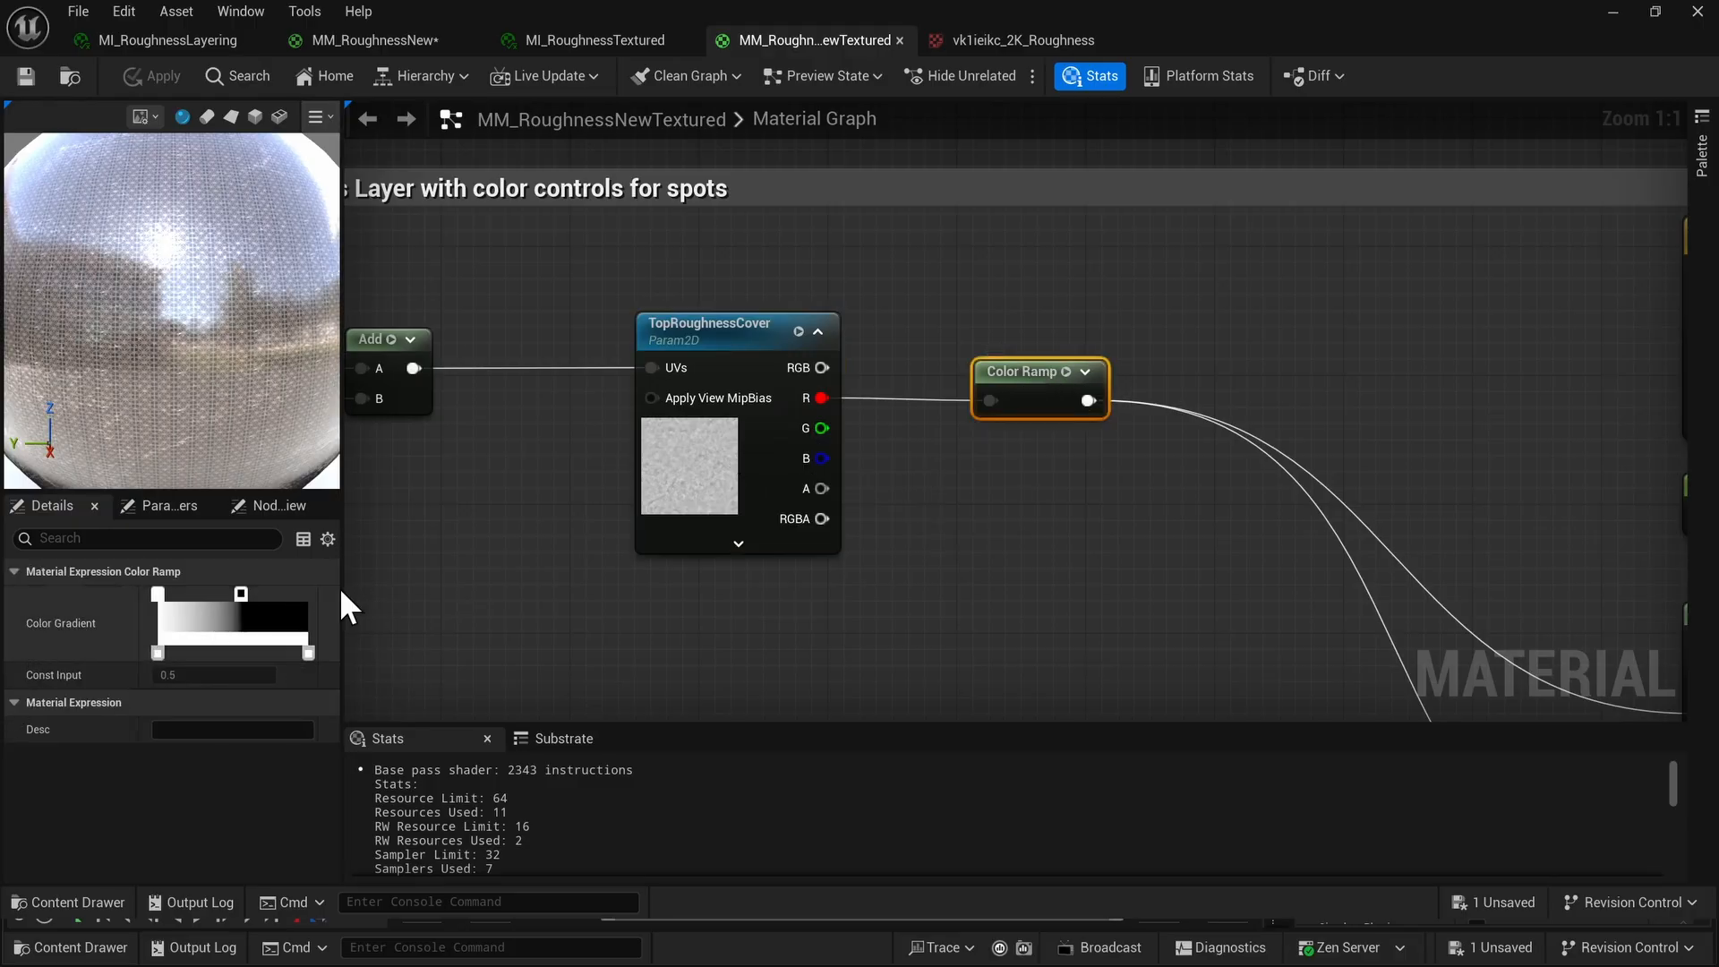
left_click_drag(340, 588, 569, 587)
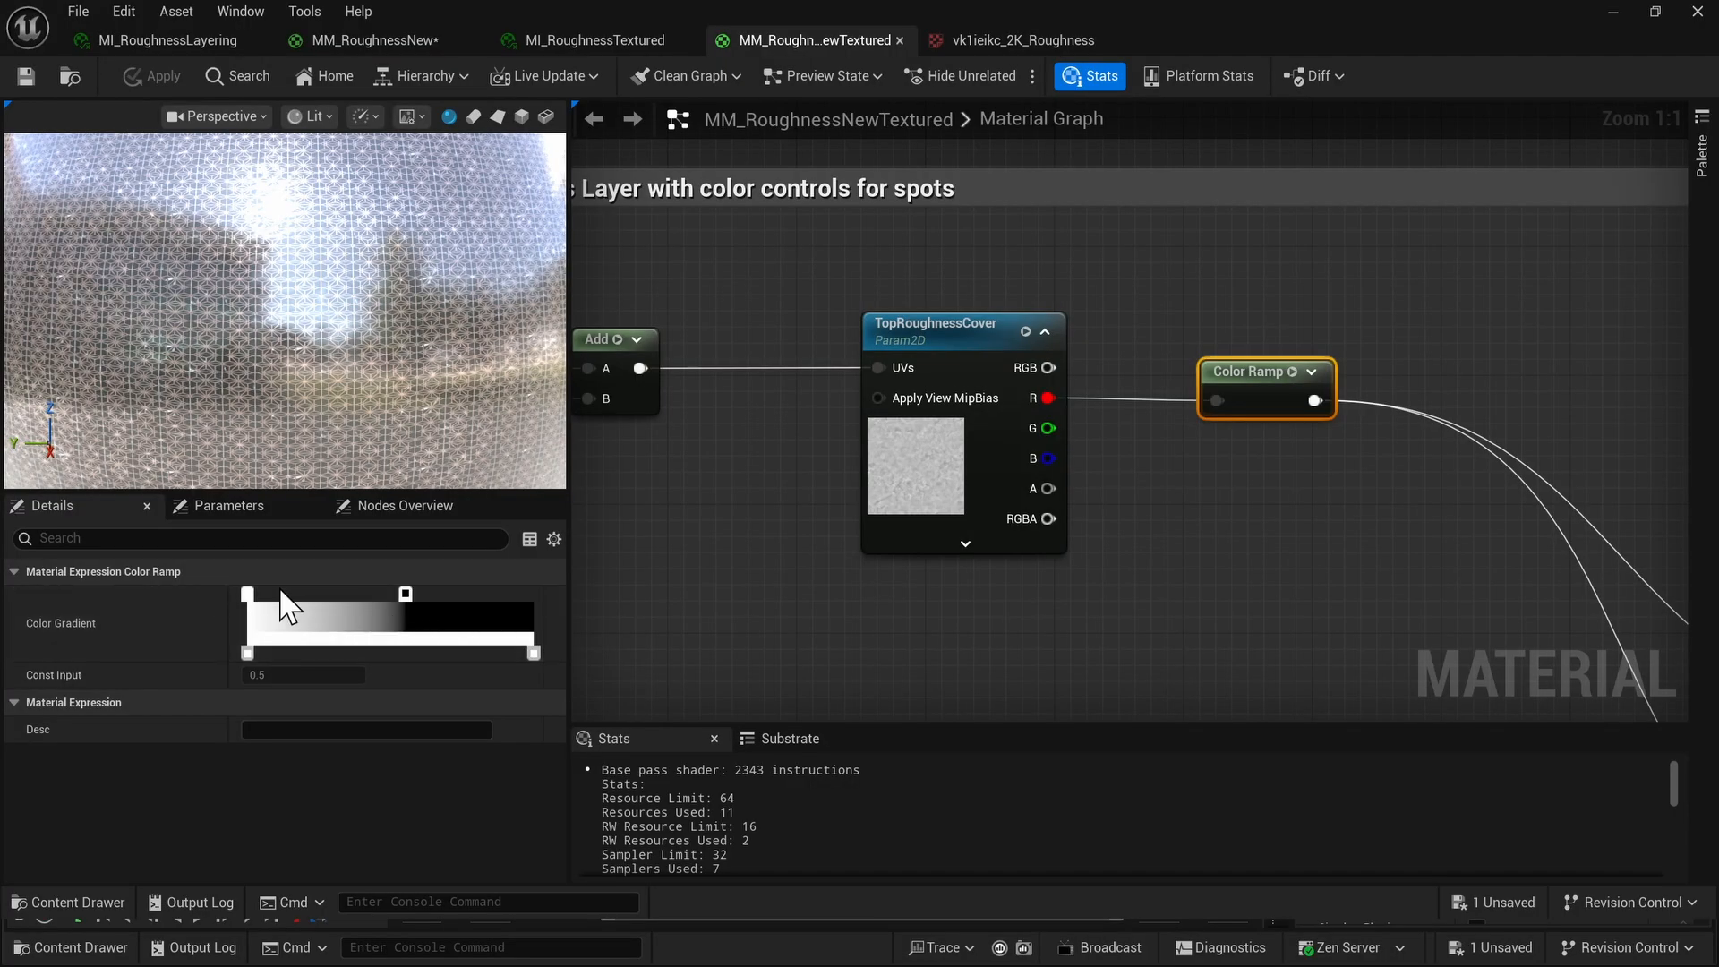
Trace the Color Ramp output to the Alpha inputs of both Lerp nodes and inspect the upper Lerp's constants.
scroll(1039, 529, "down", 4)
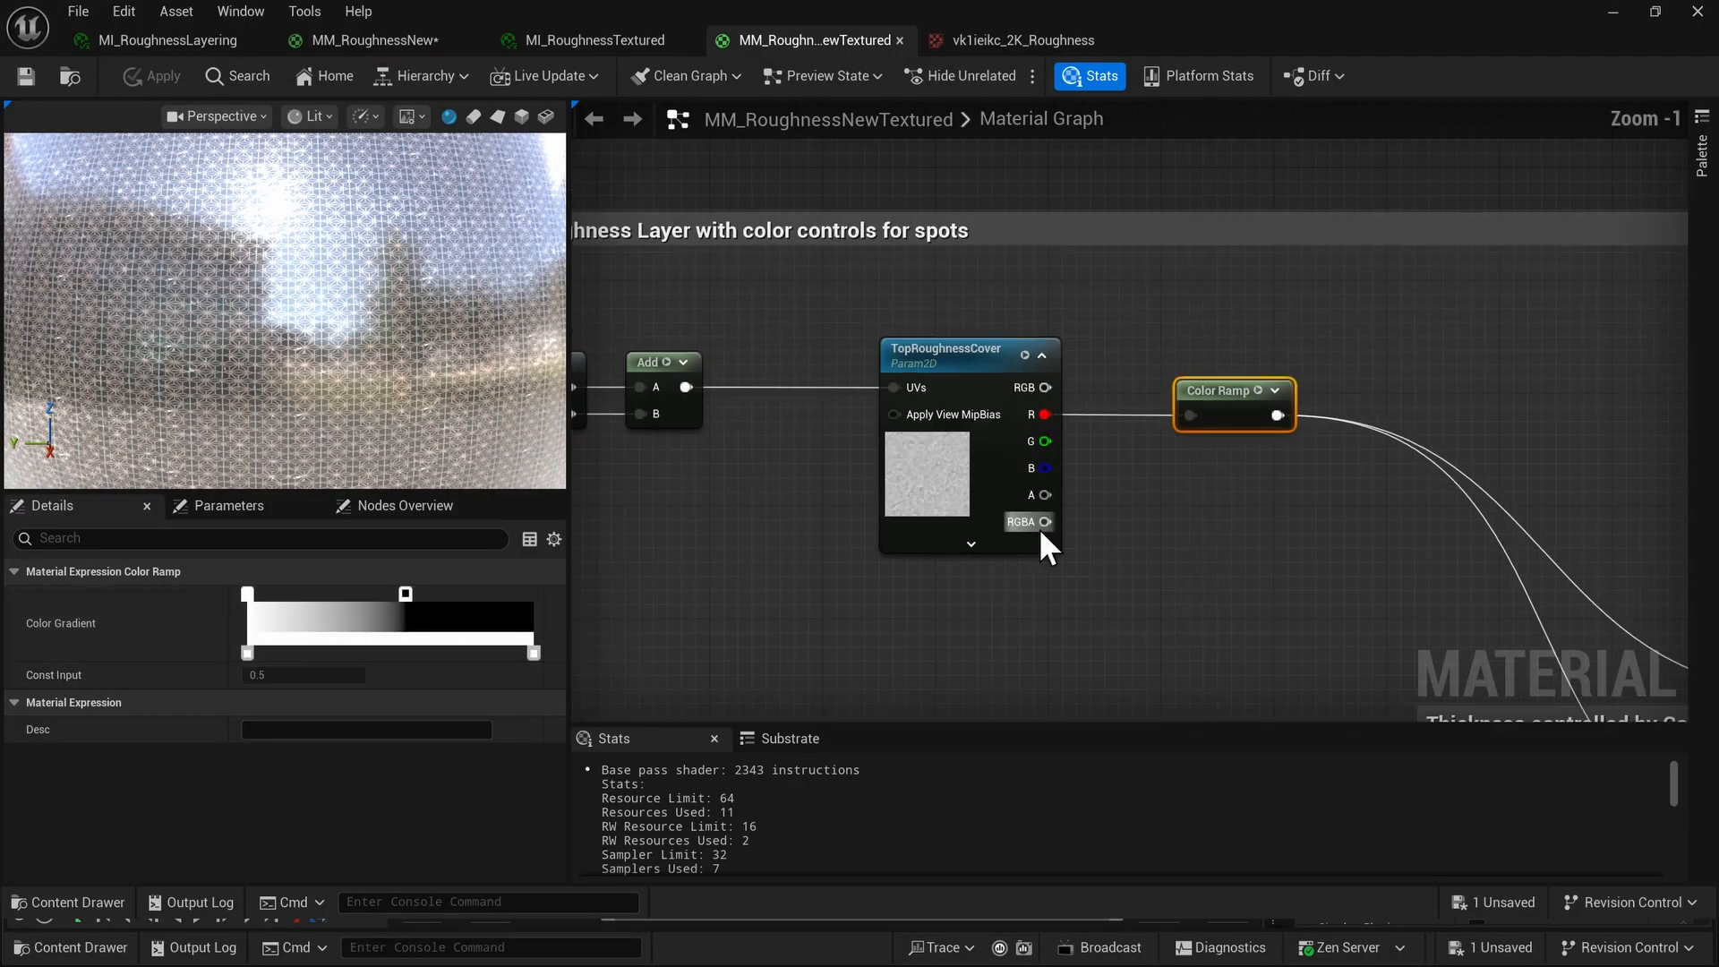
right_click_drag(1235, 576, 802, 358)
scroll(1130, 415, "up", 2)
right_click_drag(1129, 415, 1215, 447)
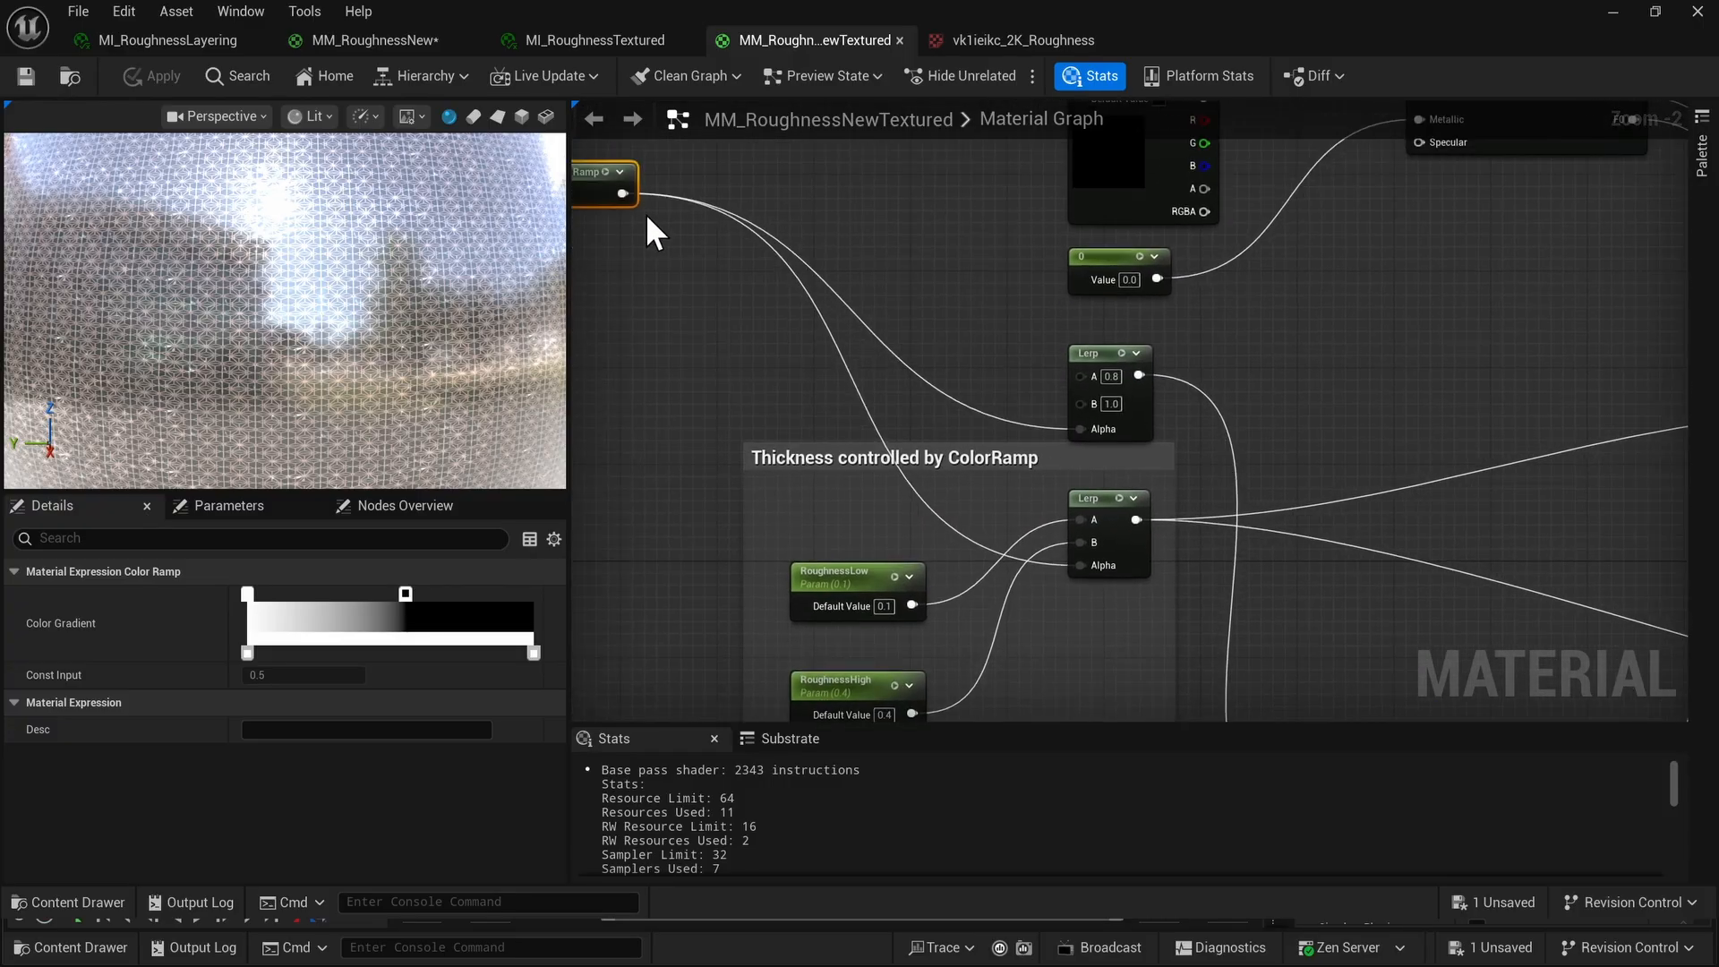
right_click_drag(647, 214, 636, 279)
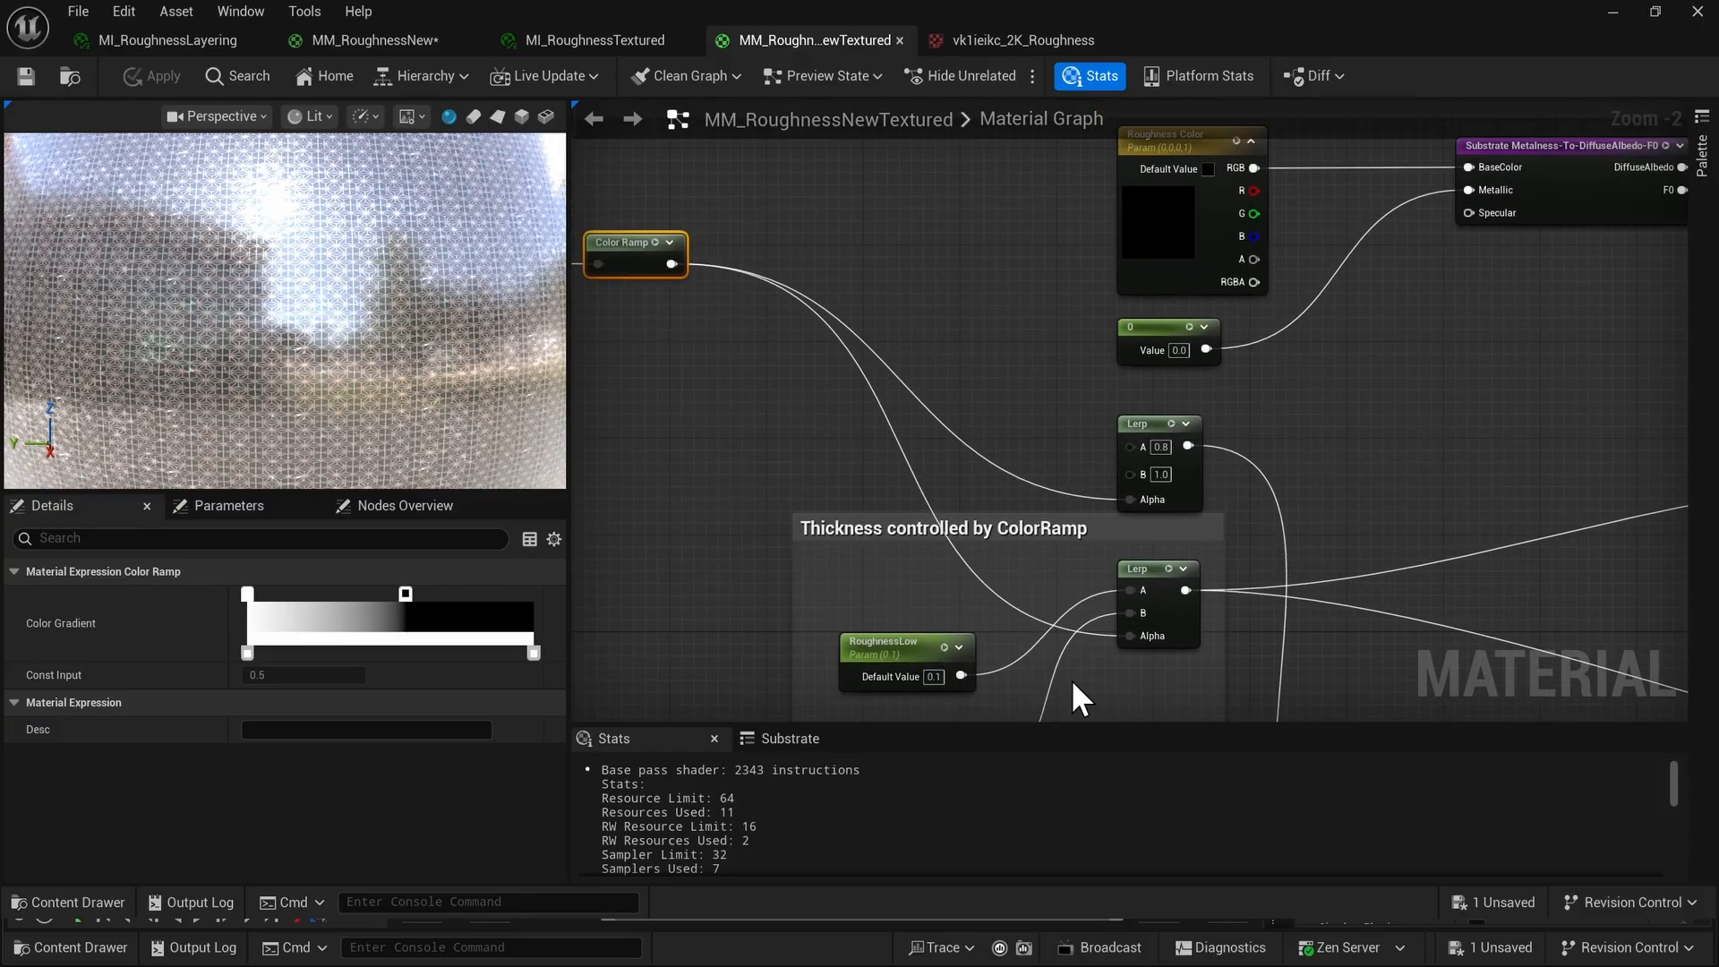
left_click(1152, 433)
Follow the upper Lerp through Substrate Transmittance-To-MeanFreePath to the roughness slab's SSS MFP input.
right_click_drag(1333, 535, 1234, 306)
right_click_drag(1231, 586, 1115, 319)
right_click_drag(1333, 277, 1285, 510)
scroll(1140, 464, "down", 1)
right_click_drag(1141, 464, 1171, 414)
scroll(1213, 467, "up", 3)
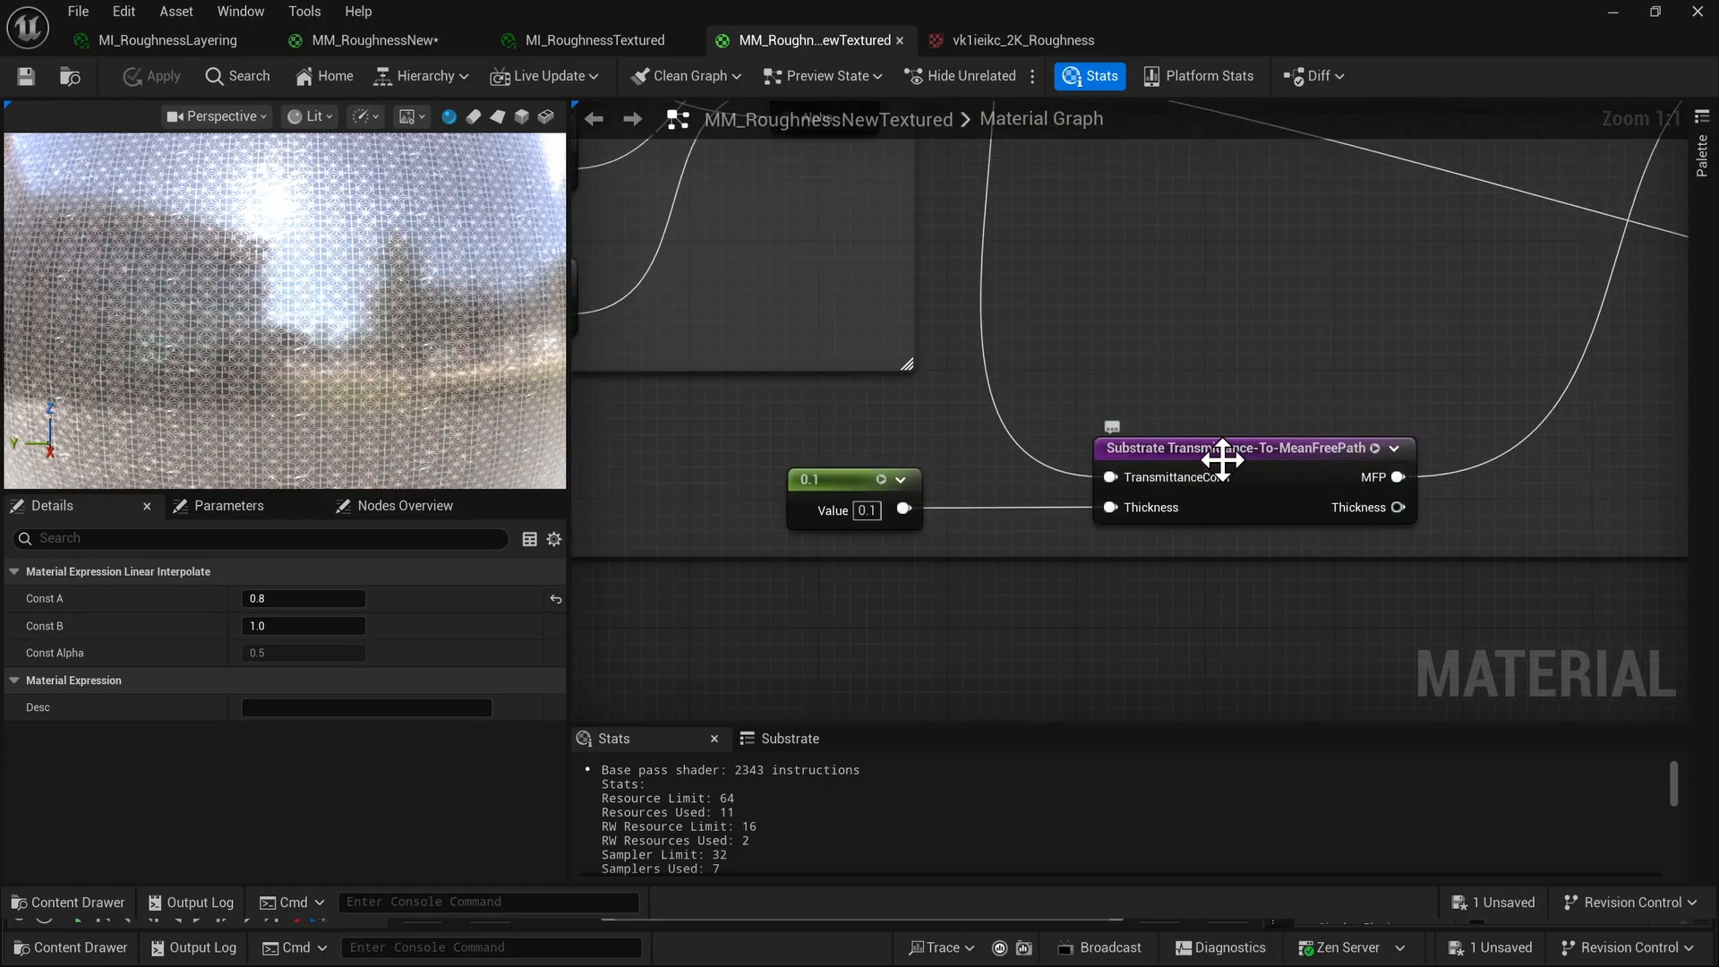
right_click_drag(1402, 359, 1194, 391)
scroll(1129, 449, "down", 1)
right_click_drag(979, 415, 986, 424)
mouse_move(297, 283)
right_mouse_down()
mouse_move(297, 215)
mouse_move(297, 285)
right_mouse_up()
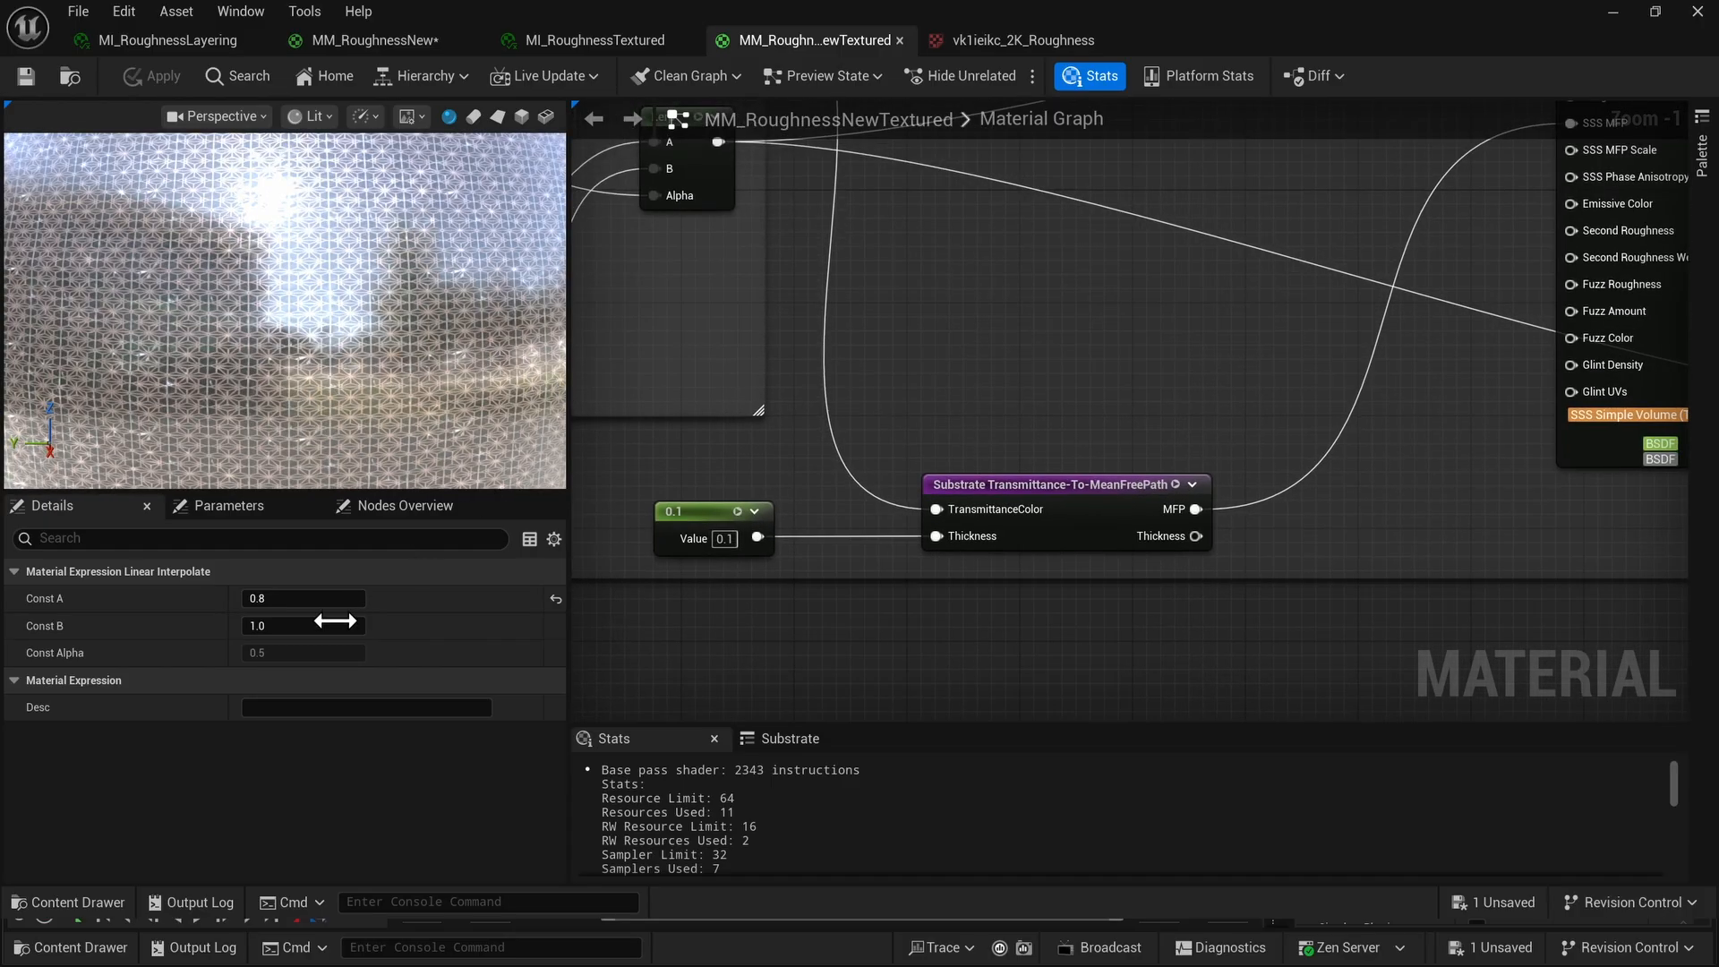
Check the material's Blend Mode and examine the transmittance effect on the preview sphere from near and far.
left_click(701, 610)
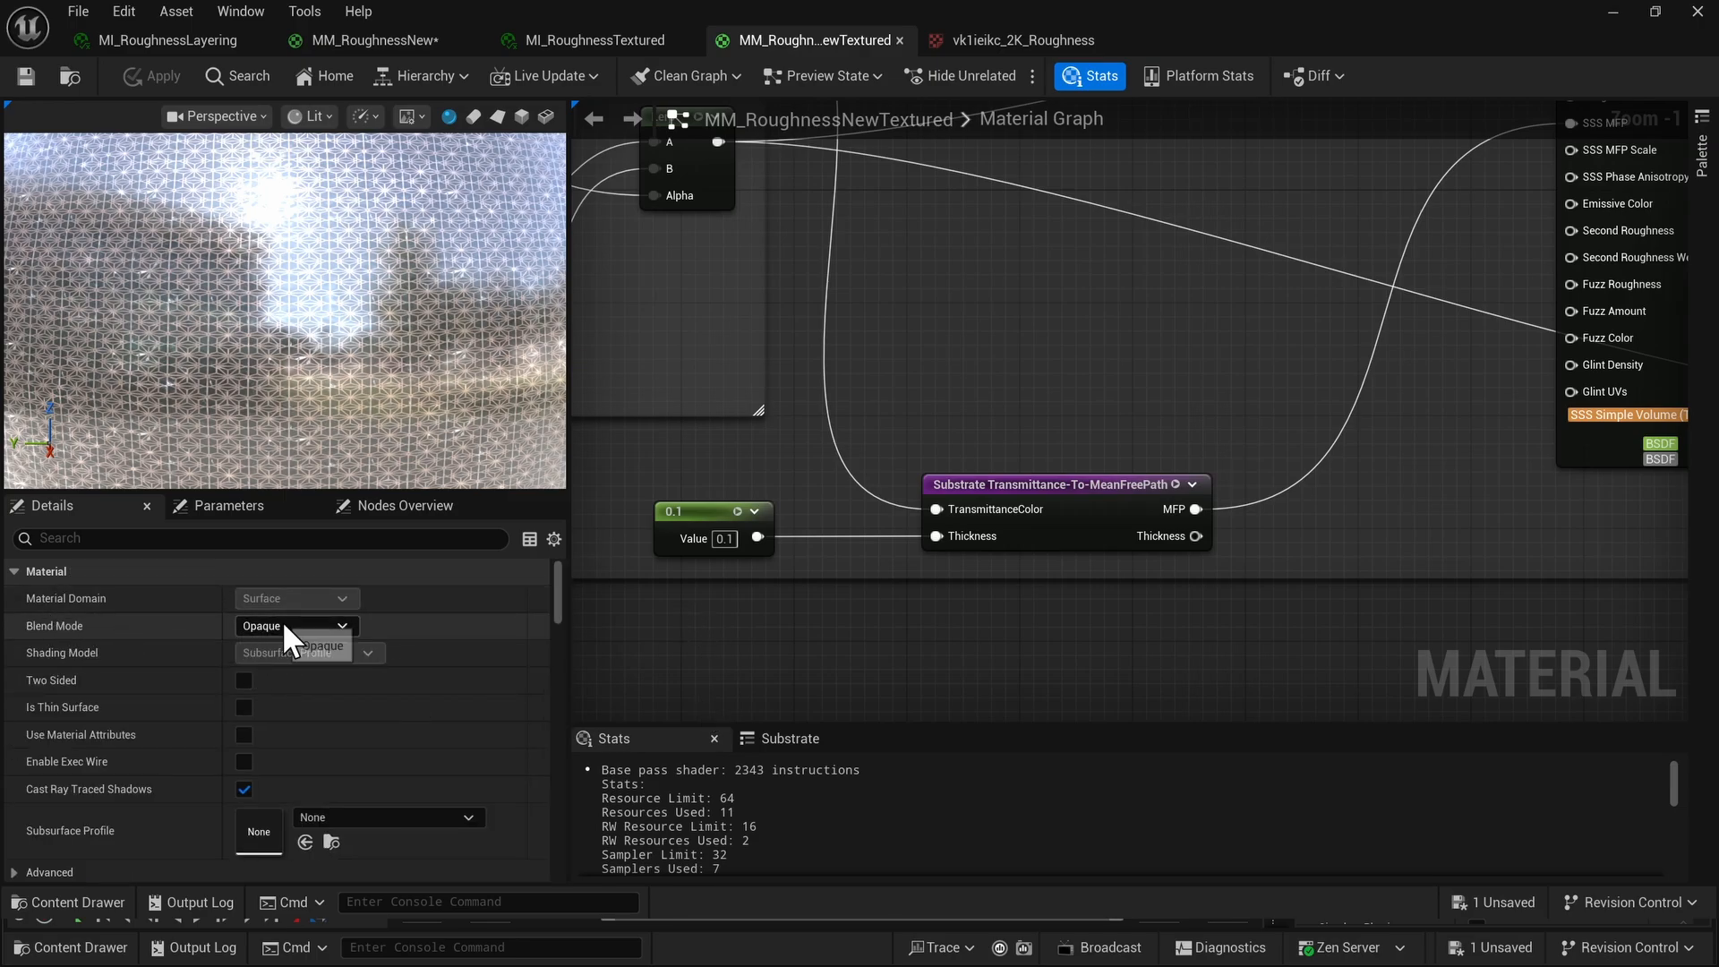
left_click(1044, 495)
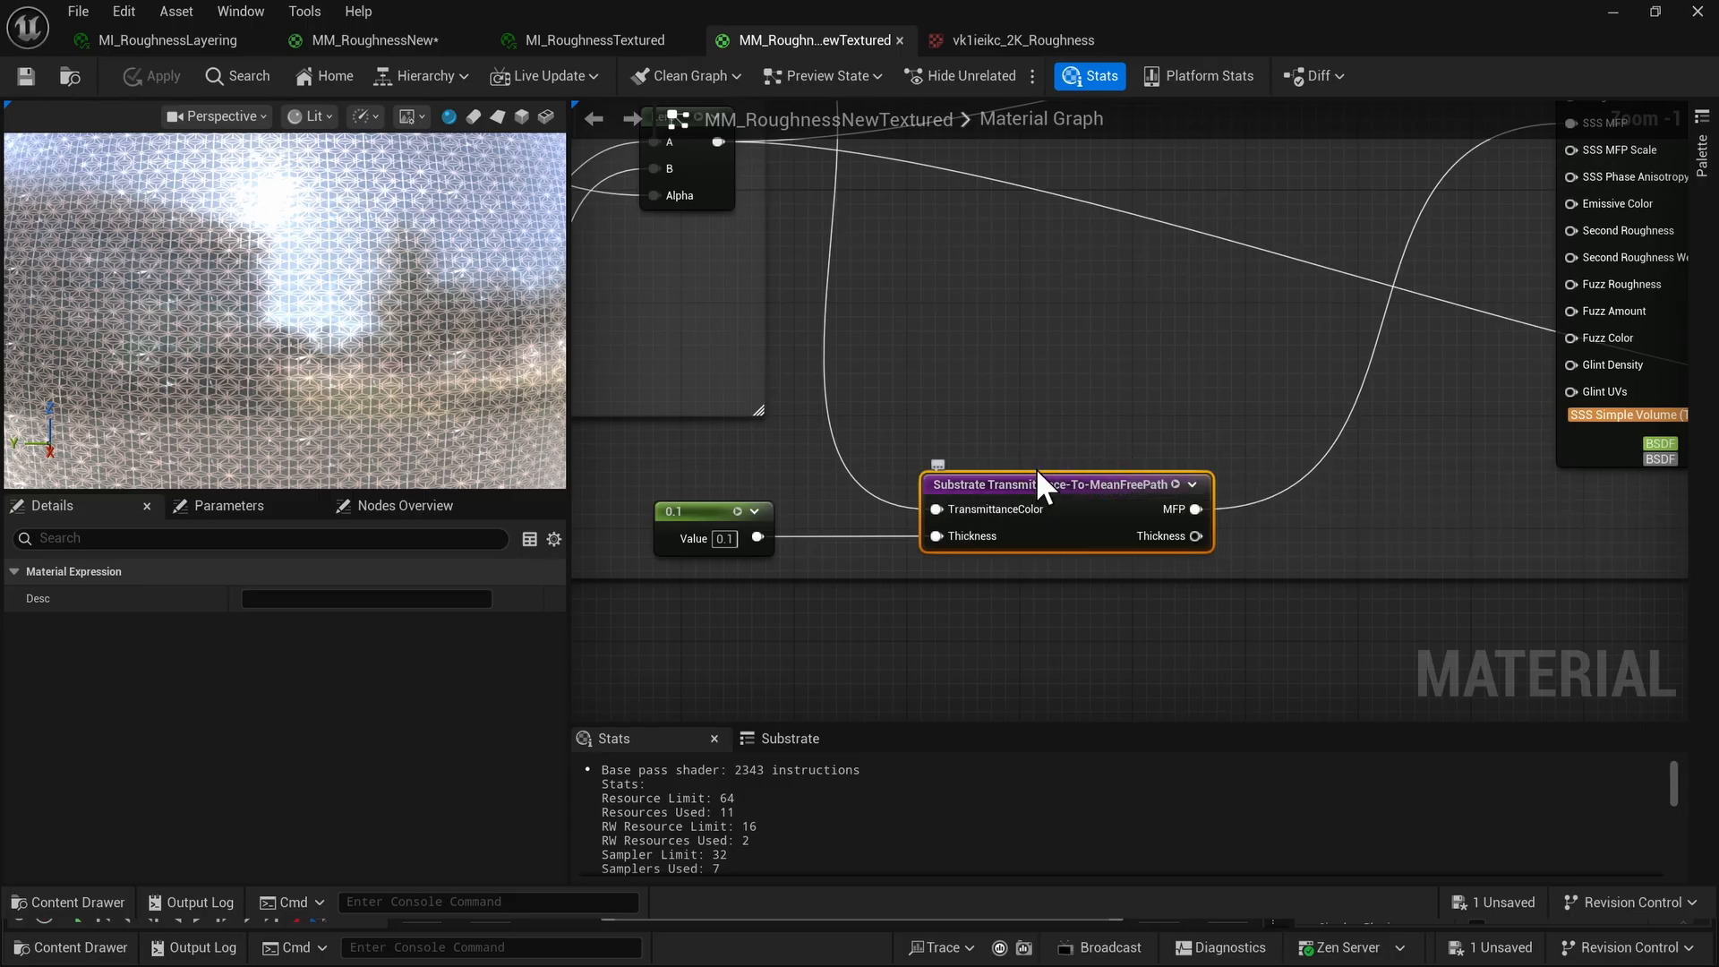
scroll(1035, 467, "down", 1)
scroll(384, 411, "down", 4)
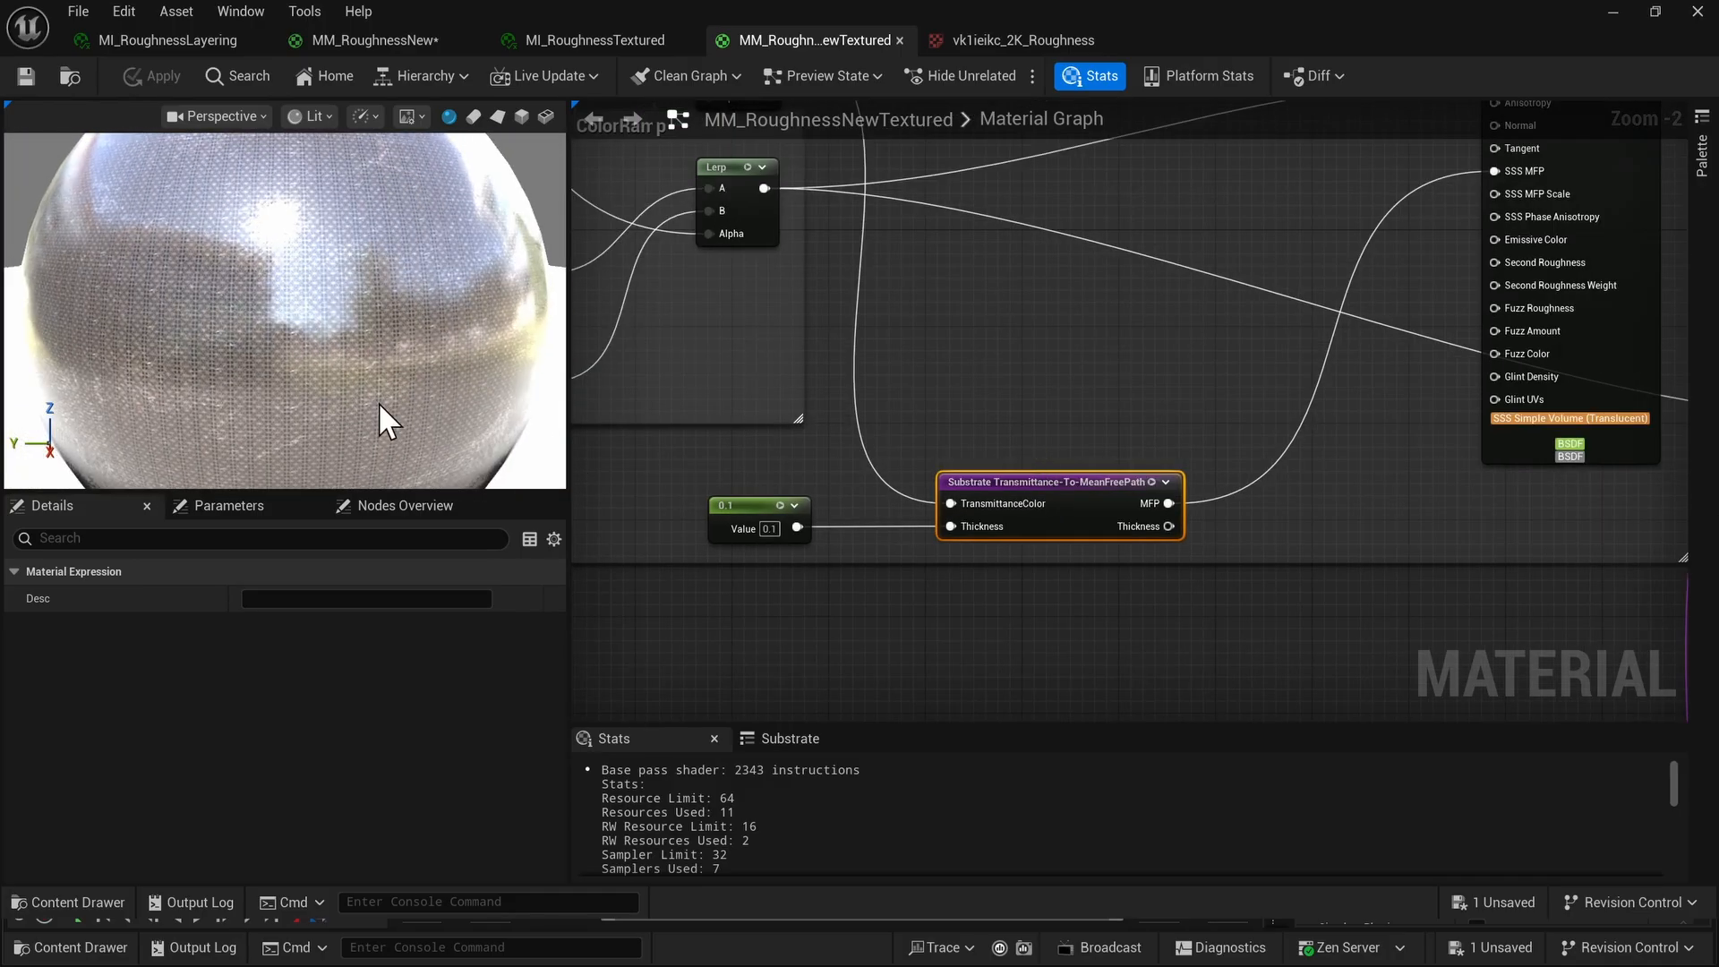
scroll(372, 364, "up", 4)
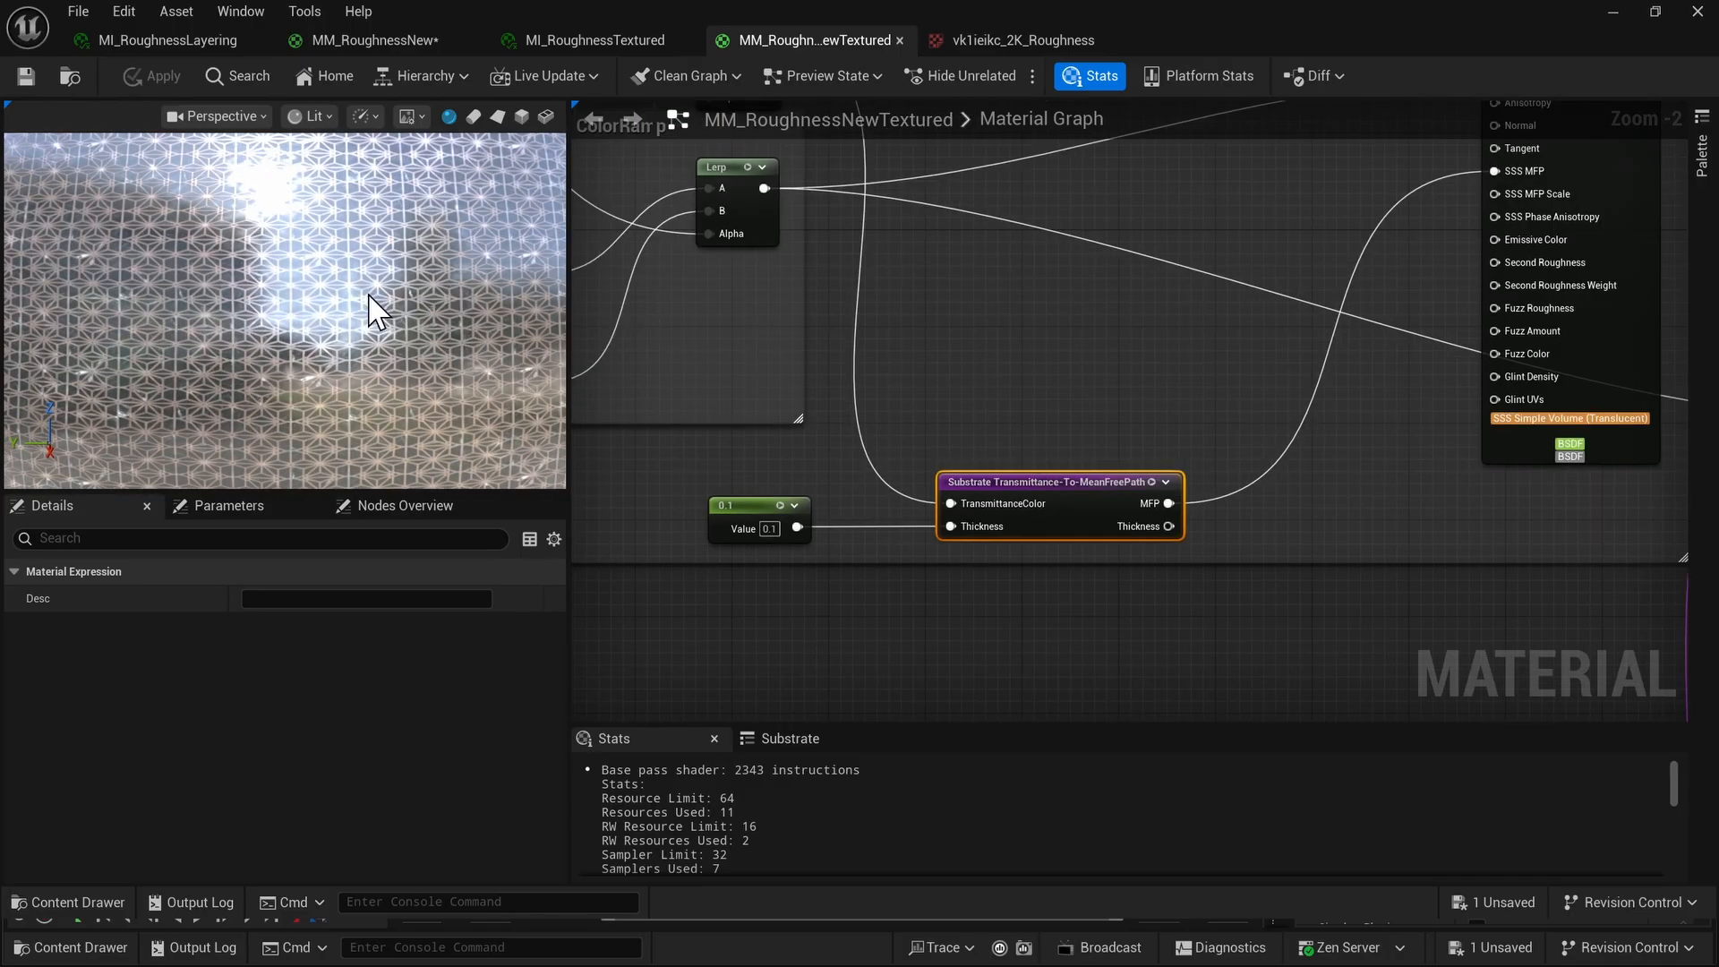
scroll(372, 312, "down", 4)
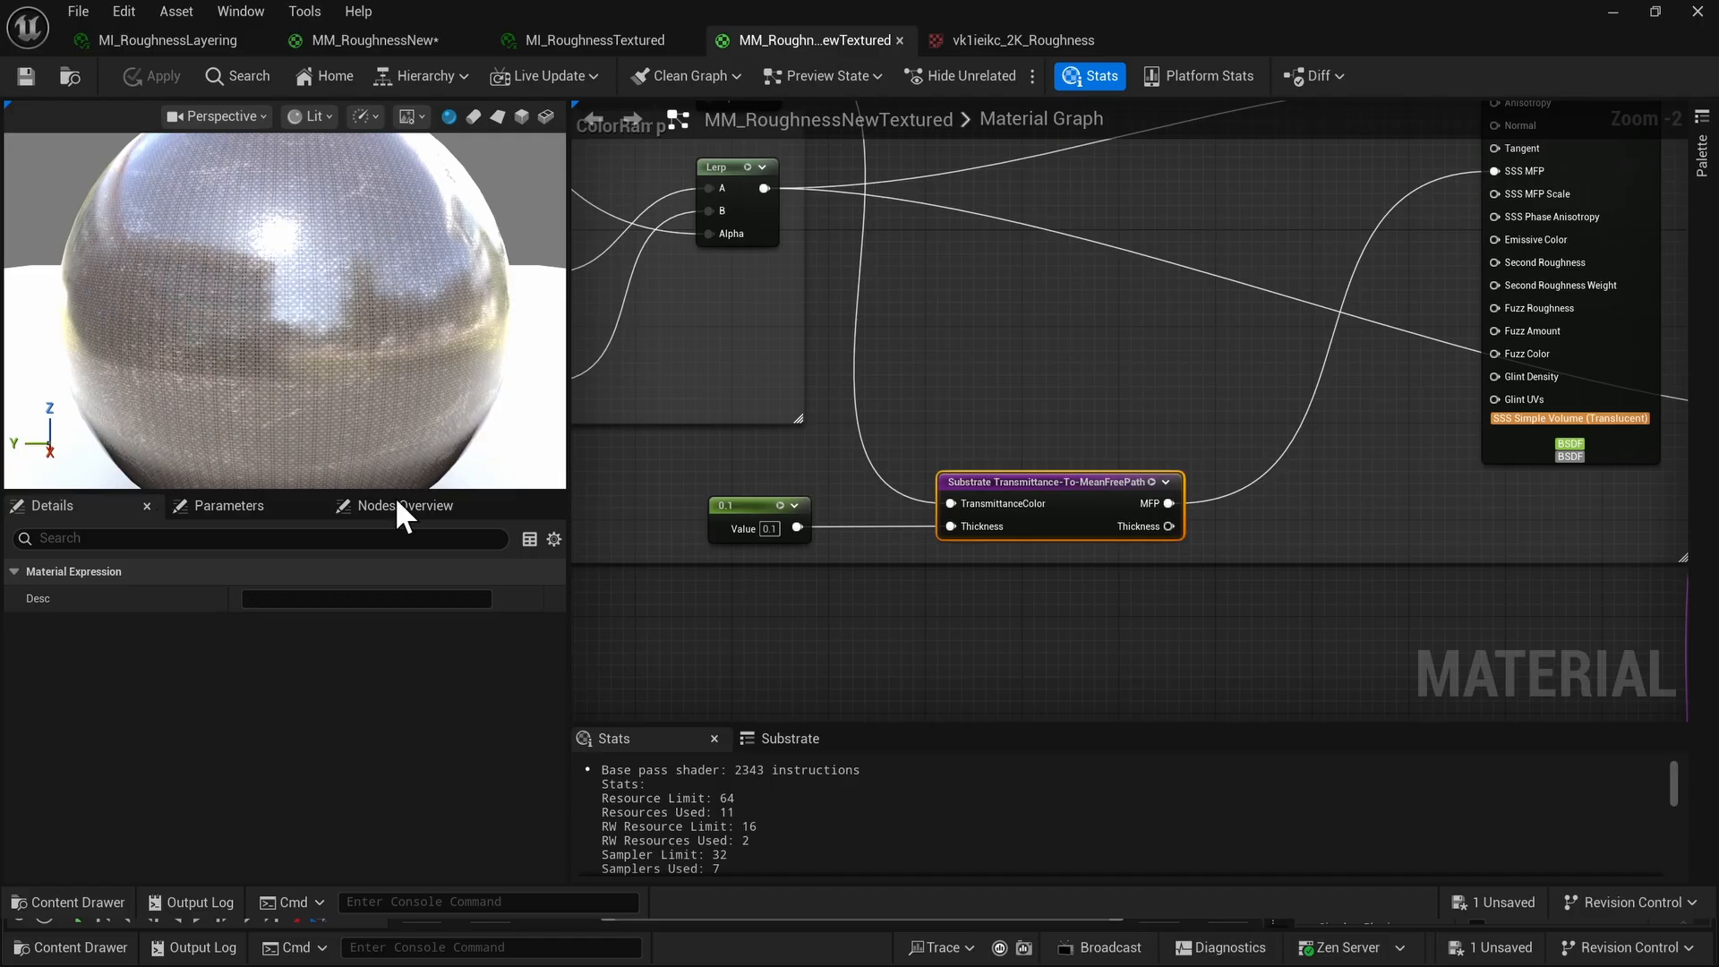
Trace the TransmittanceColor input of Substrate Transmittance-To-MeanFreePath back to the Lerp above the thickness group.
left_click(1001, 424)
left_click(1024, 480)
scroll(931, 305, "down", 1)
right_click_drag(885, 259, 995, 476)
right_click_drag(1007, 597, 962, 421)
scroll(961, 420, "up", 3)
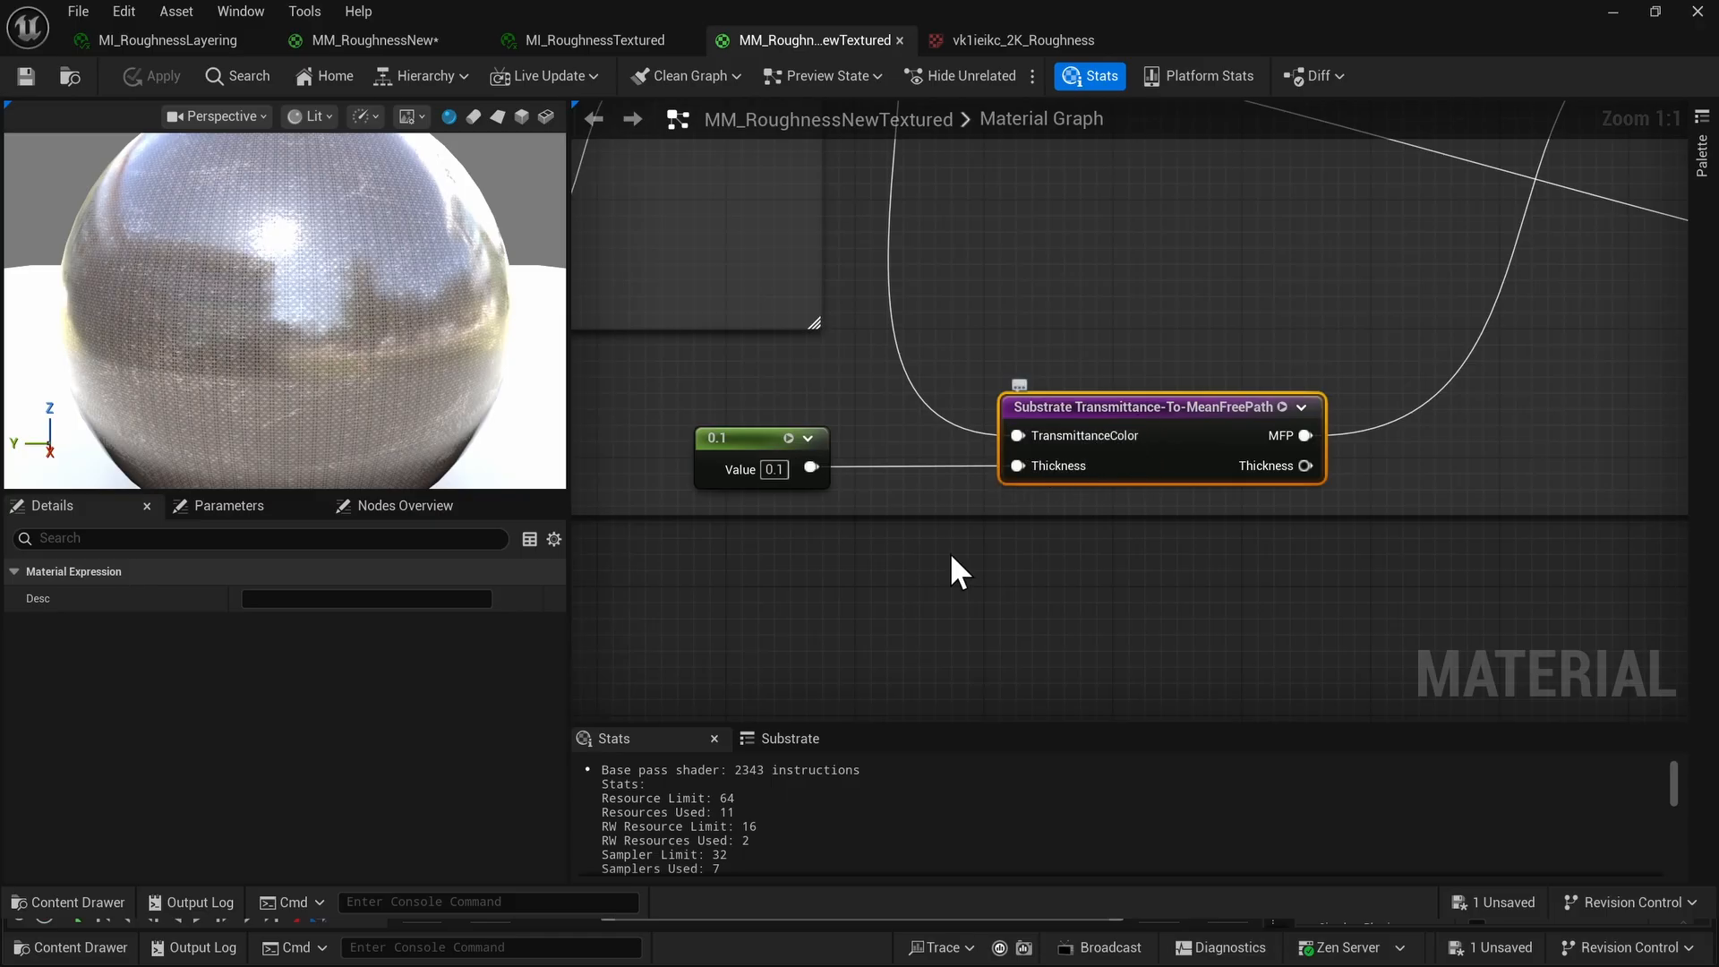
scroll(894, 313, "down", 2)
right_click_drag(894, 313, 1071, 555)
right_click_drag(921, 214, 1140, 411)
scroll(1150, 391, "up", 2)
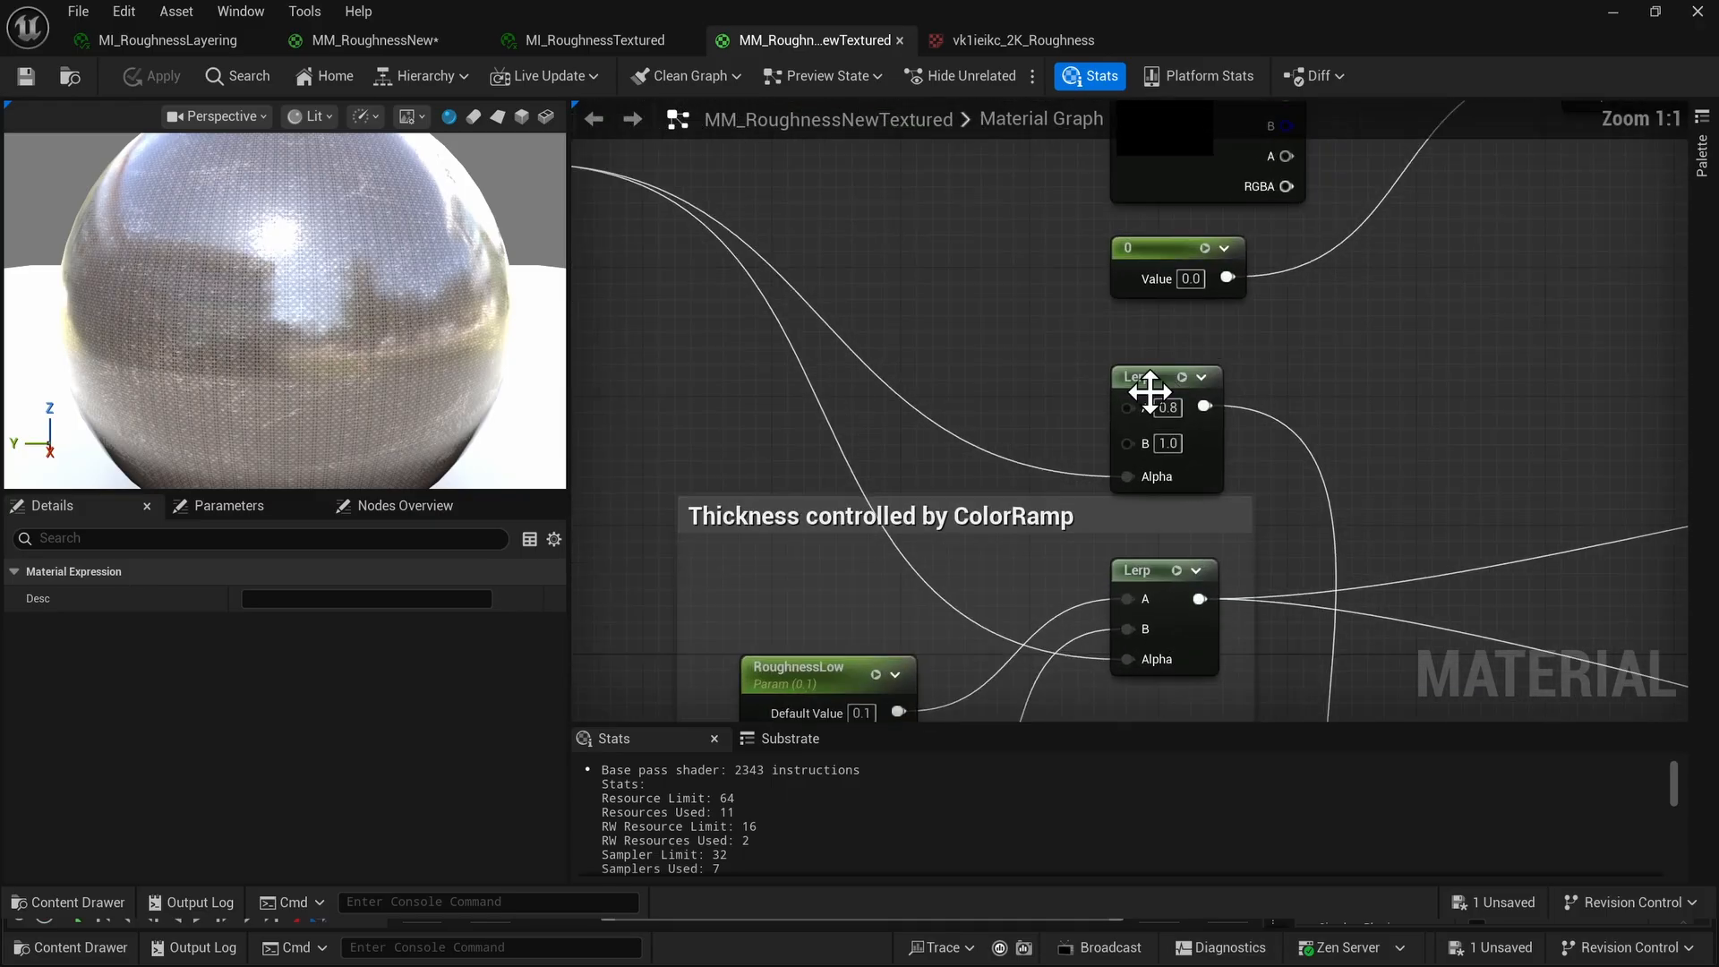
Preview the upper Lerp node's output on the sphere and examine the spot pattern up close.
right_click(1149, 391)
left_click(1222, 456)
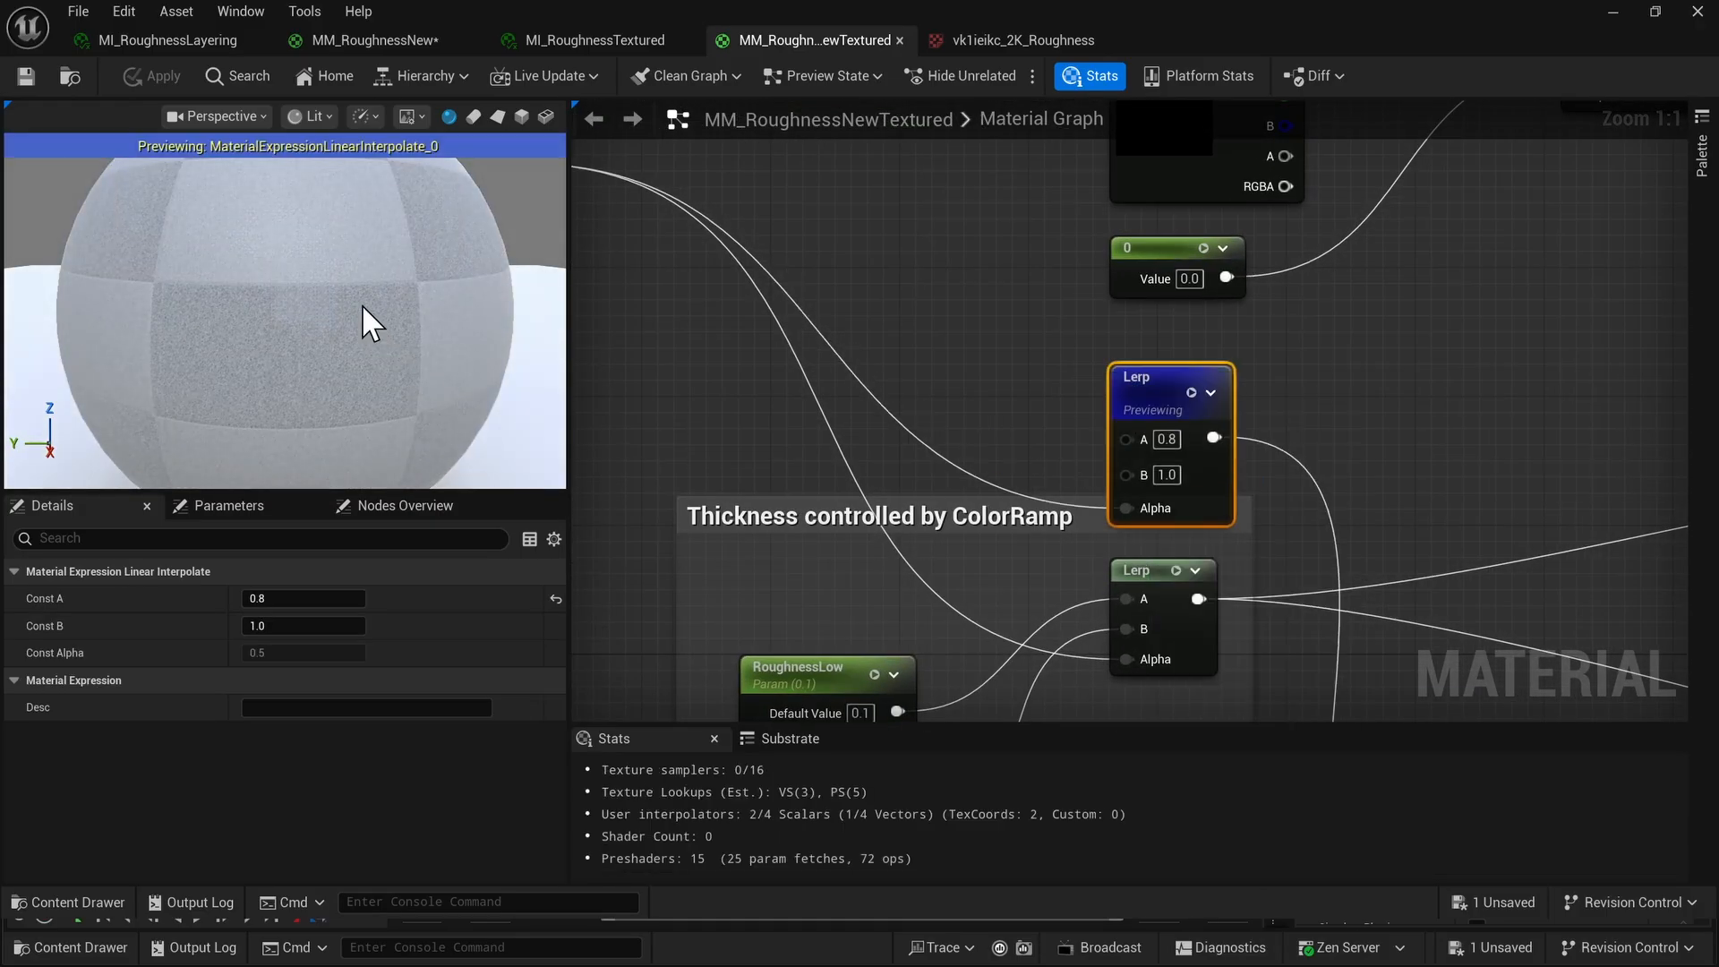
right_click_drag(385, 323, 338, 300)
left_click_drag(338, 292, 314, 300)
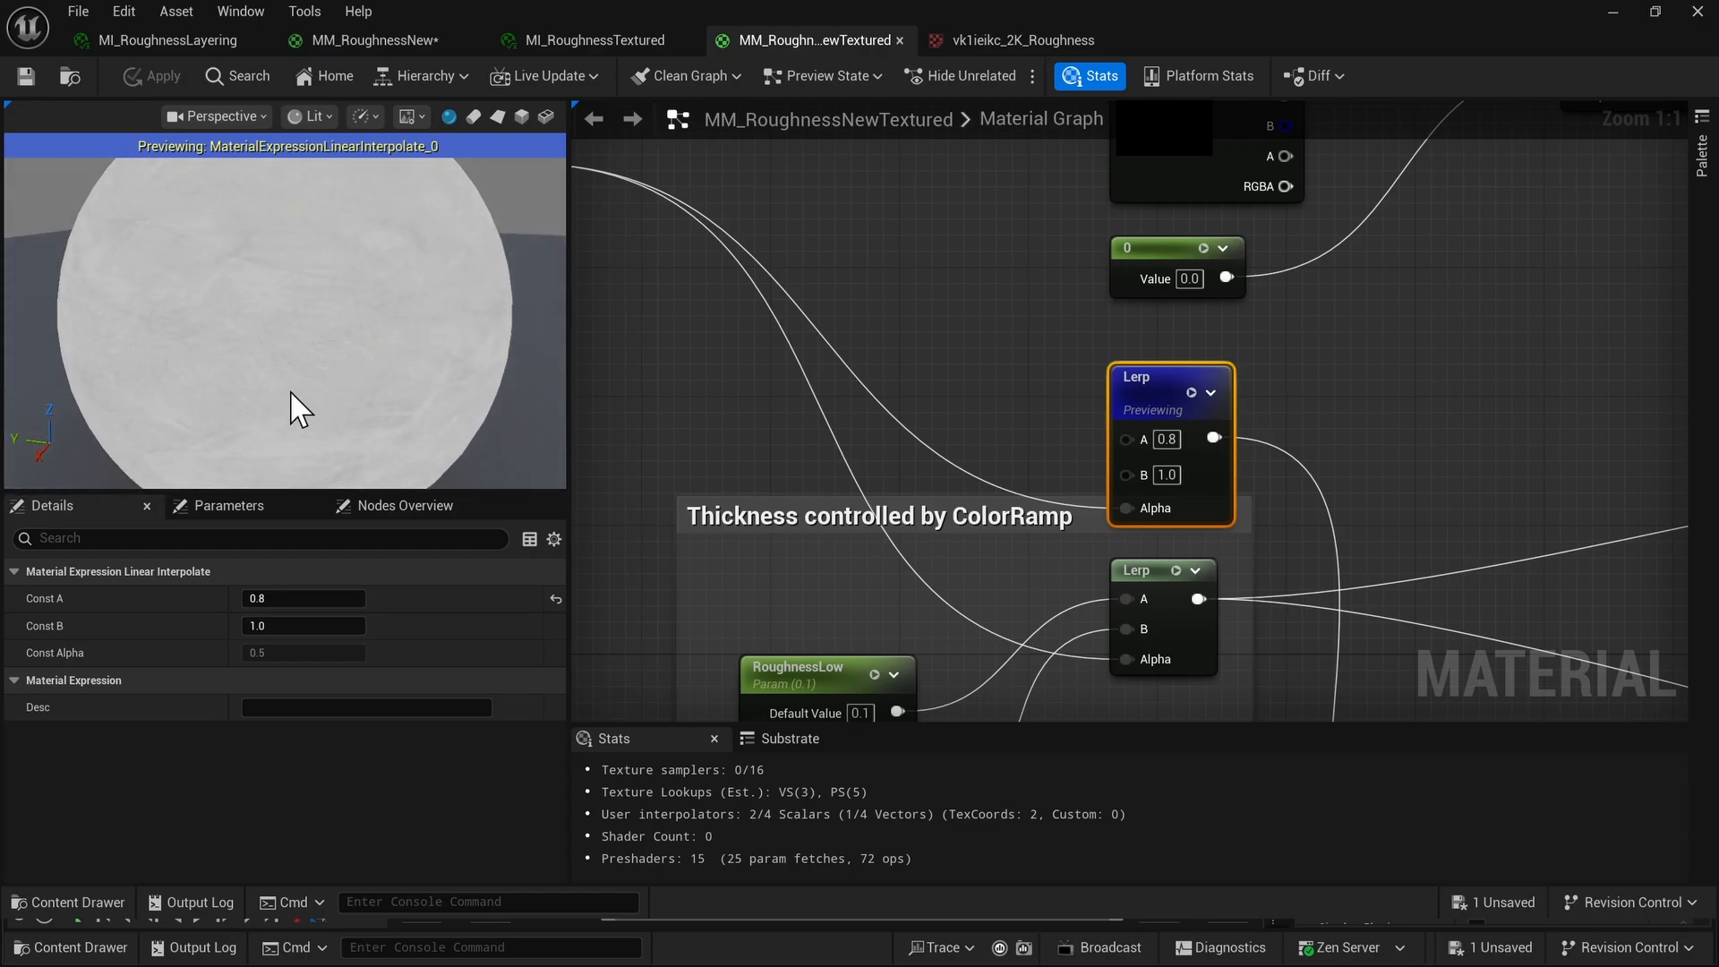
scroll(484, 375, "up", 2)
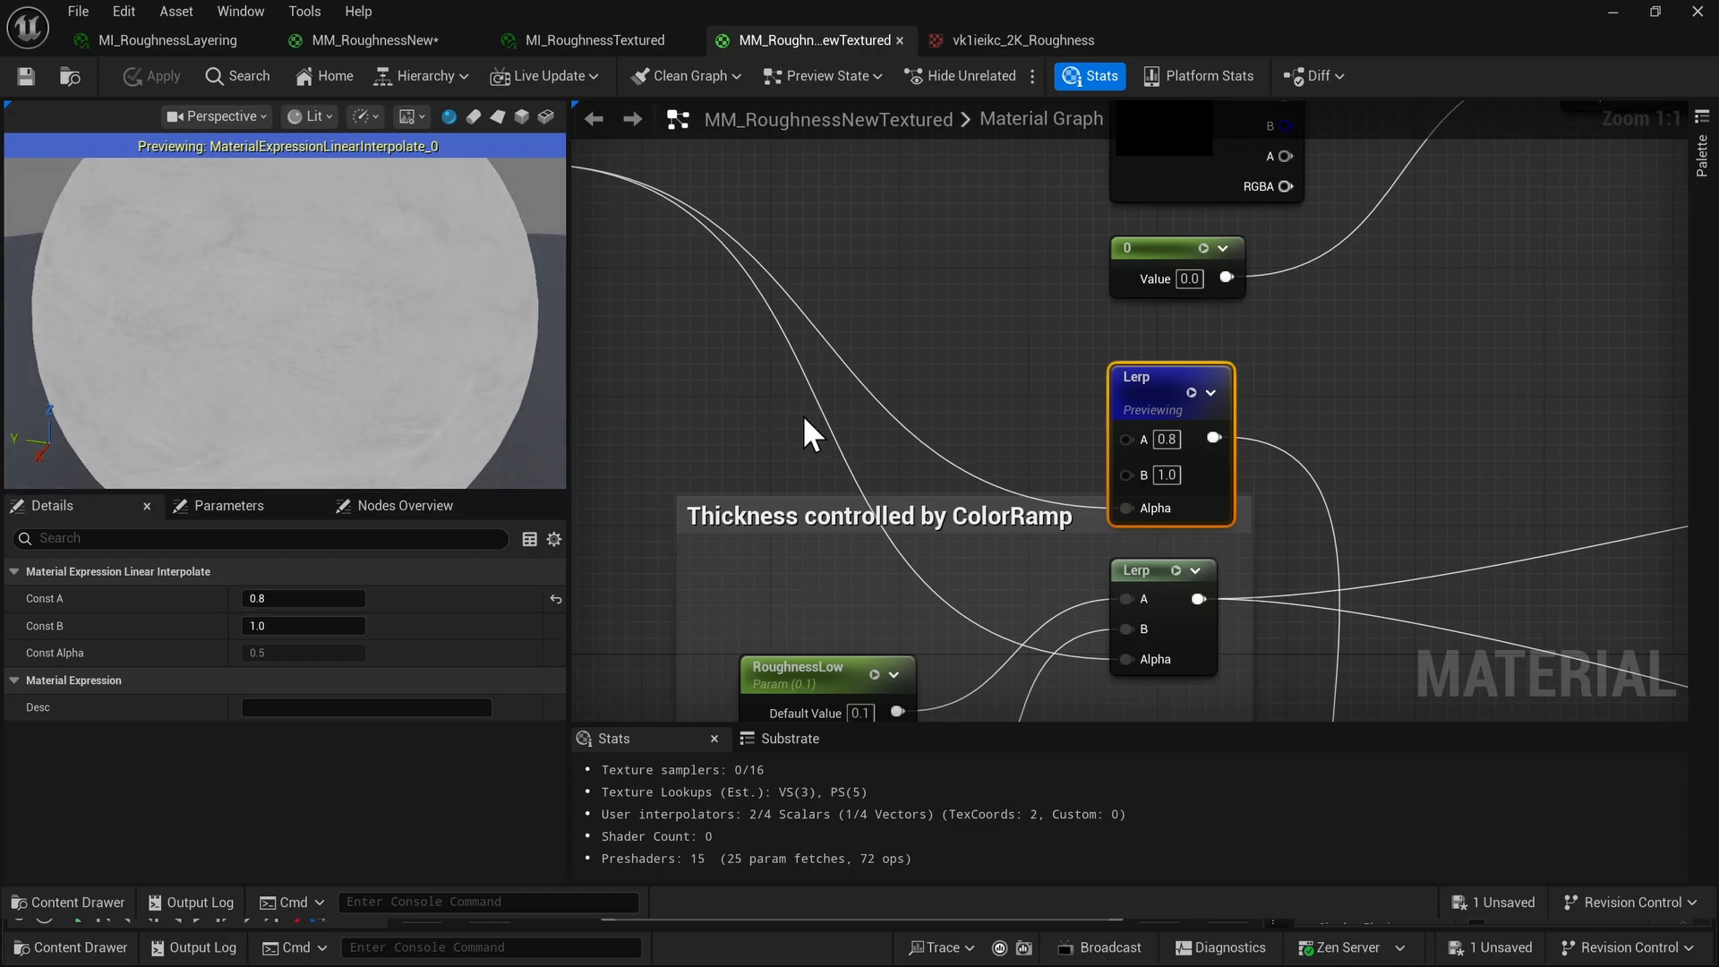
Follow the previewed Lerp's connection down to Transmittance-To-MeanFreePath and compare its inputs with the preview sphere.
scroll(805, 420, "down", 2)
right_click_drag(824, 443, 726, 109)
scroll(1146, 502, "up", 2)
right_click_drag(1244, 308, 1177, 391)
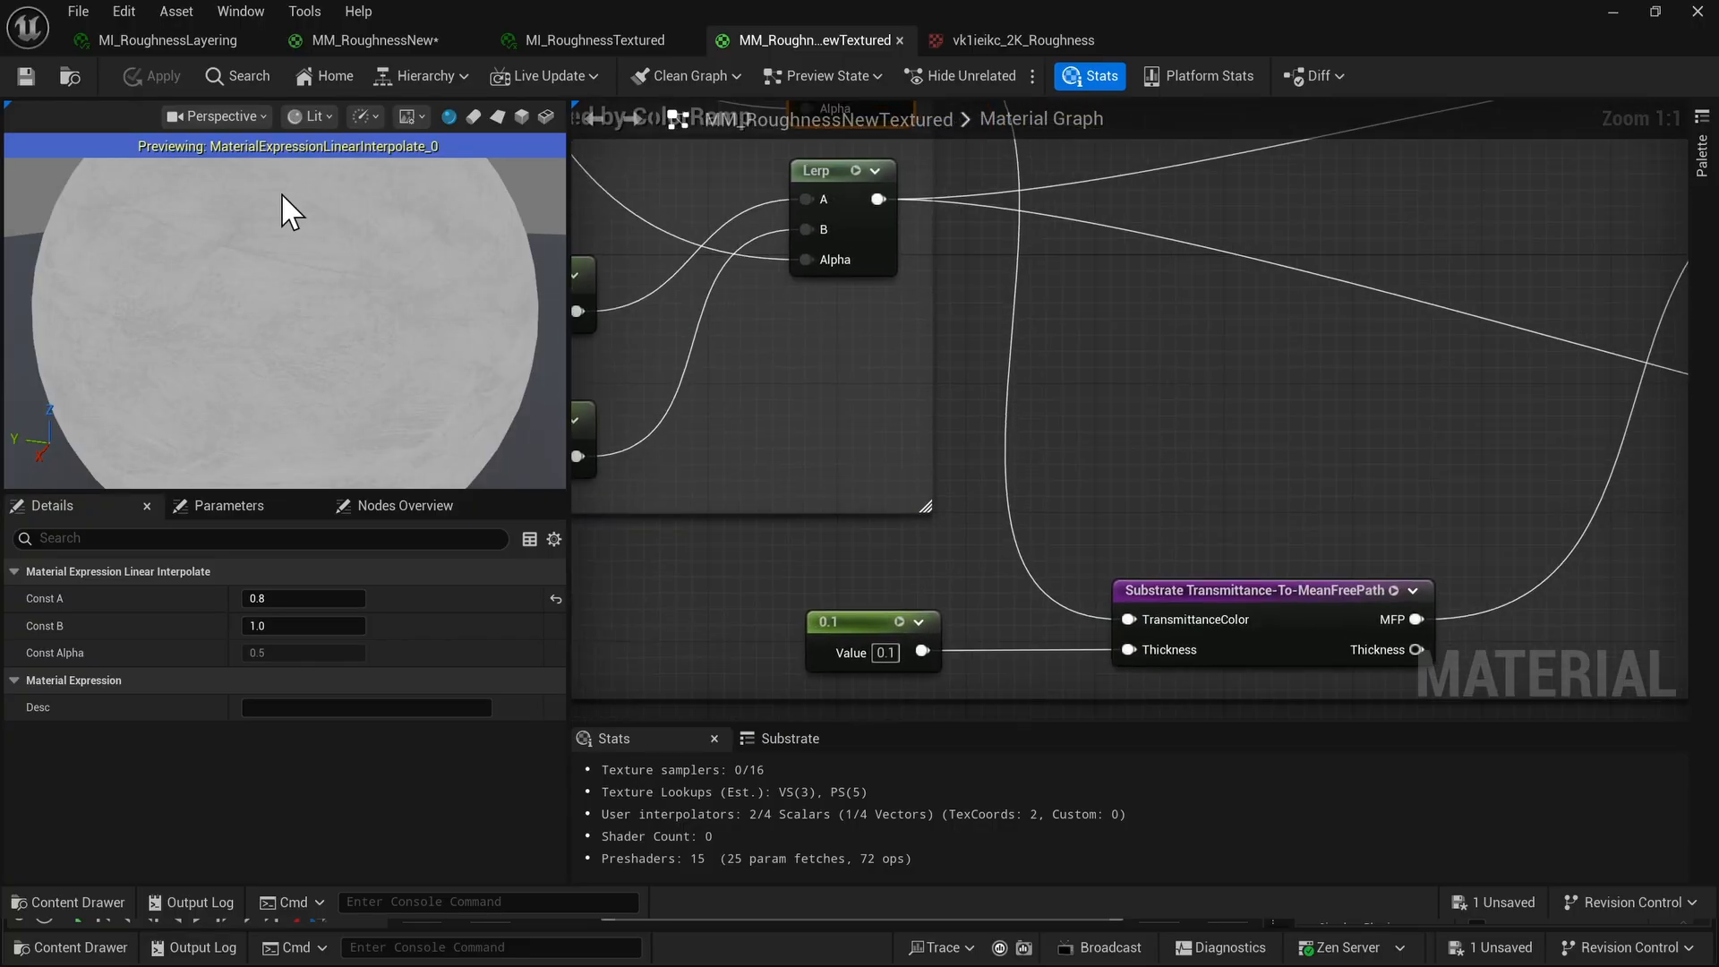
Examine the upper Lerp's preview on the sphere from another angle, then stop previewing that node.
right_click_drag(358, 253, 357, 219)
left_click_drag(357, 253, 326, 253)
right_click_drag(357, 254, 357, 271)
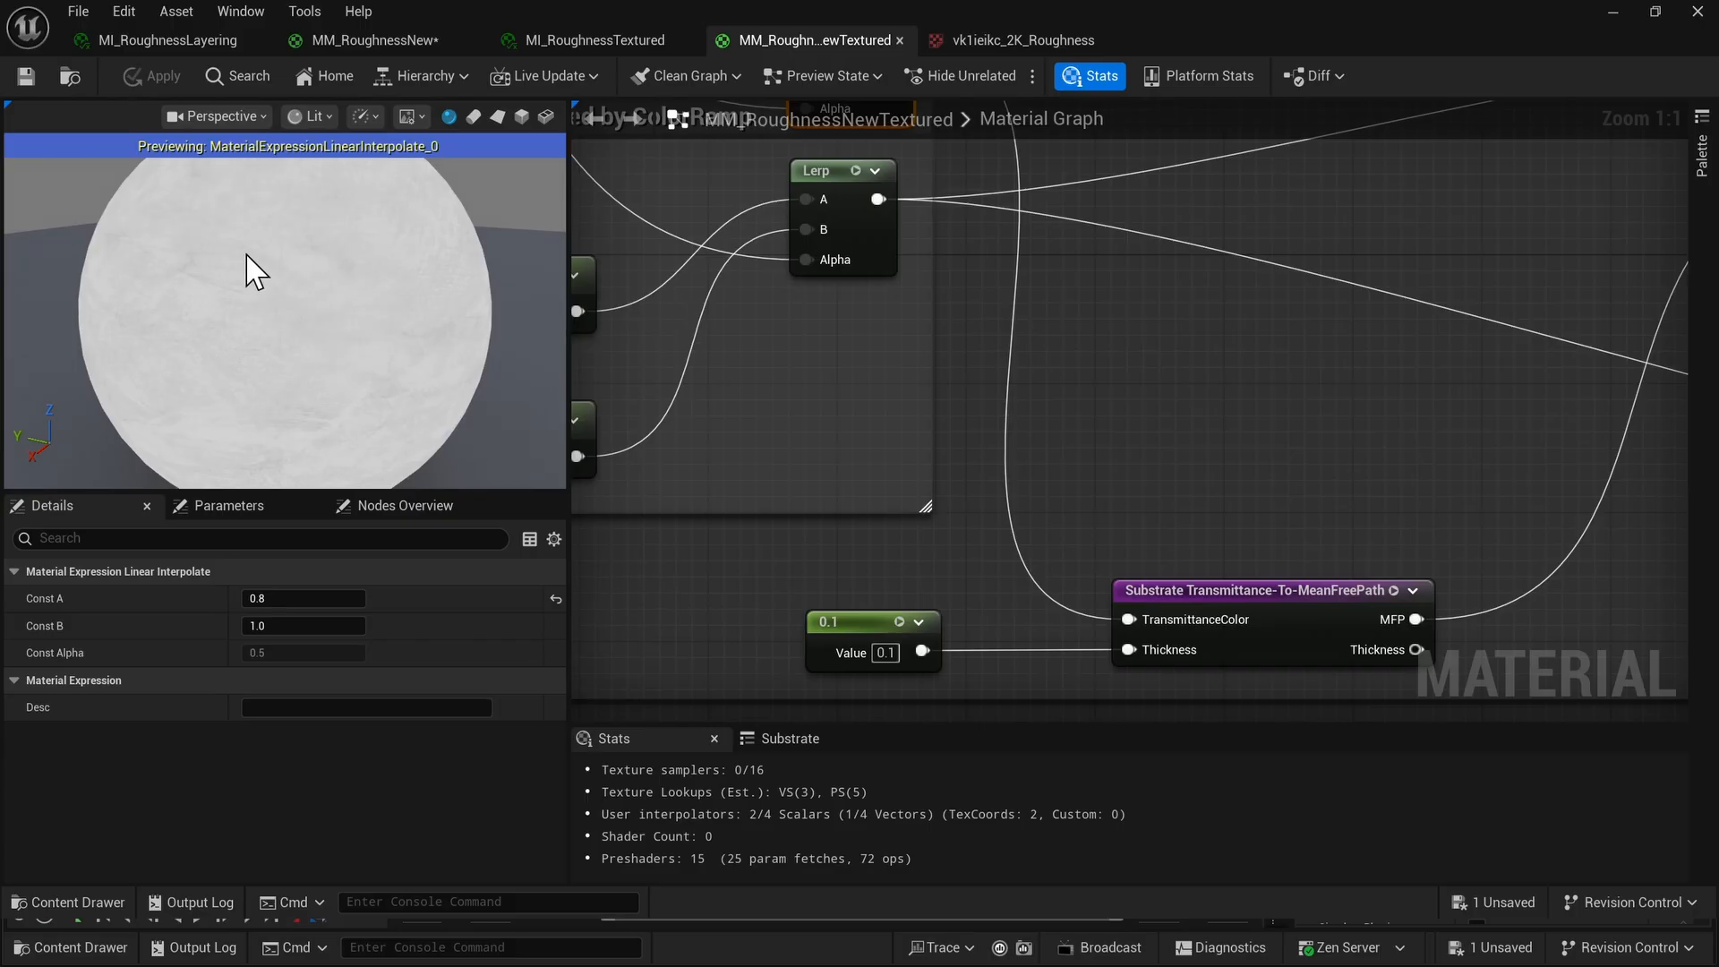
right_click_drag(1034, 287, 1146, 615)
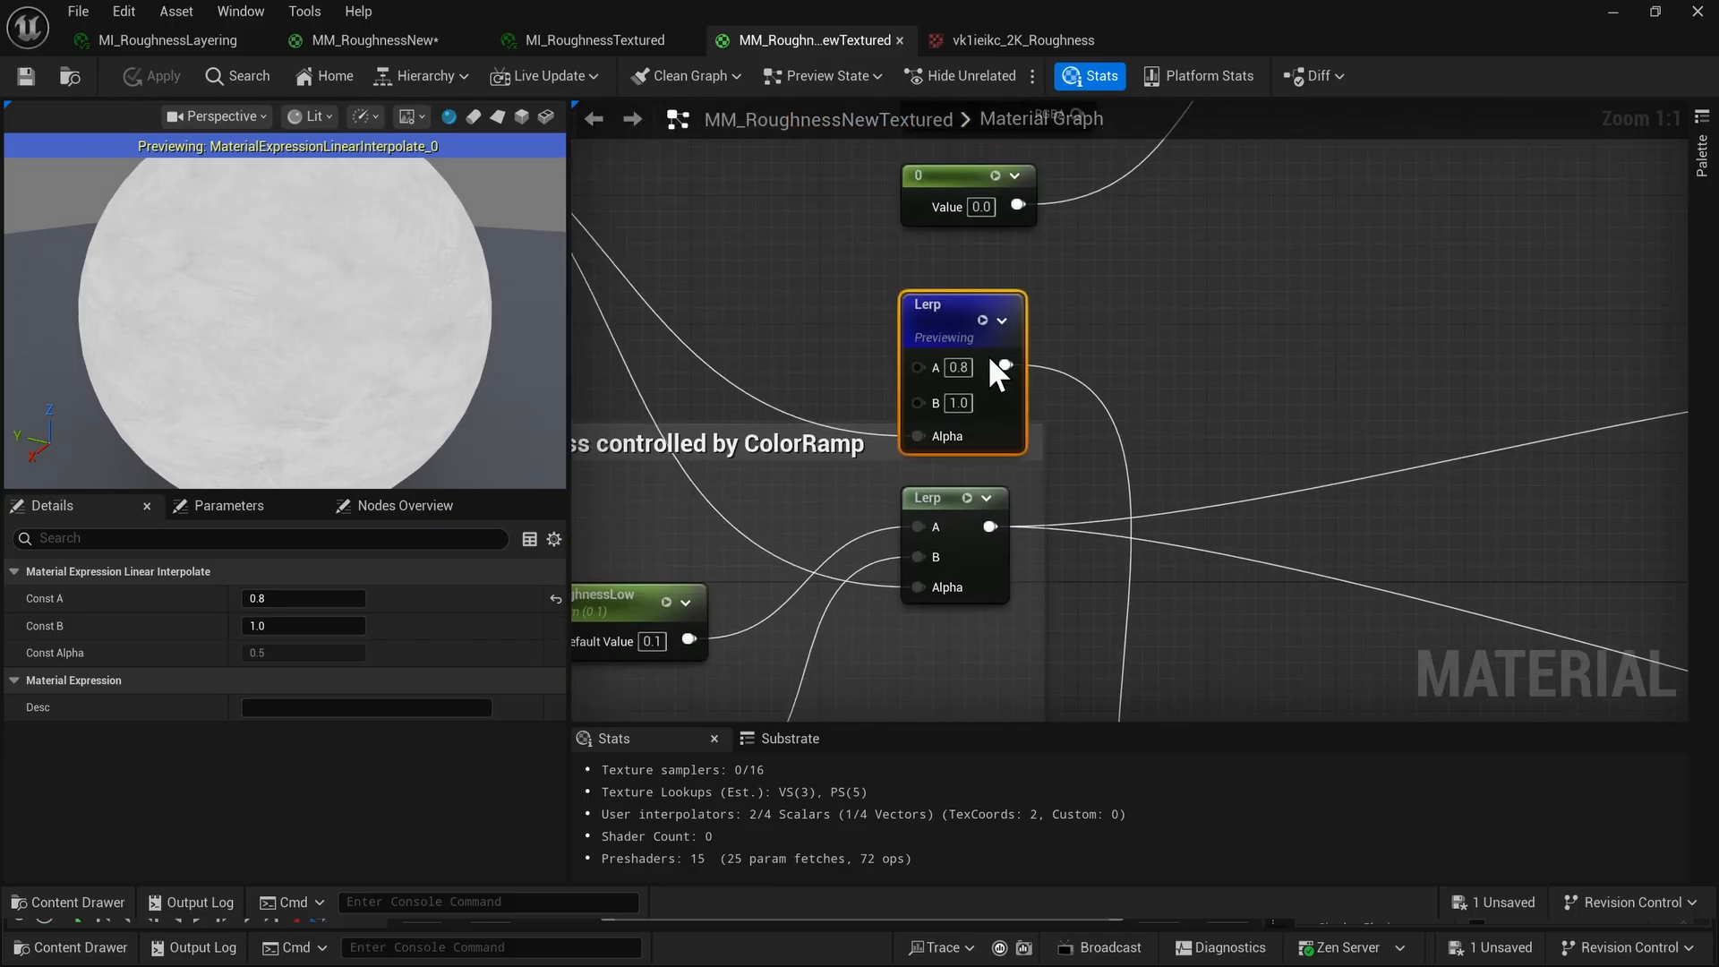
right_click(960, 322)
left_click(1064, 394)
Preview the Lerp inside the "Thickness controlled by ColorRamp" group and examine its pattern around the sphere.
right_click_drag(1058, 421, 1112, 495)
right_click(1122, 479)
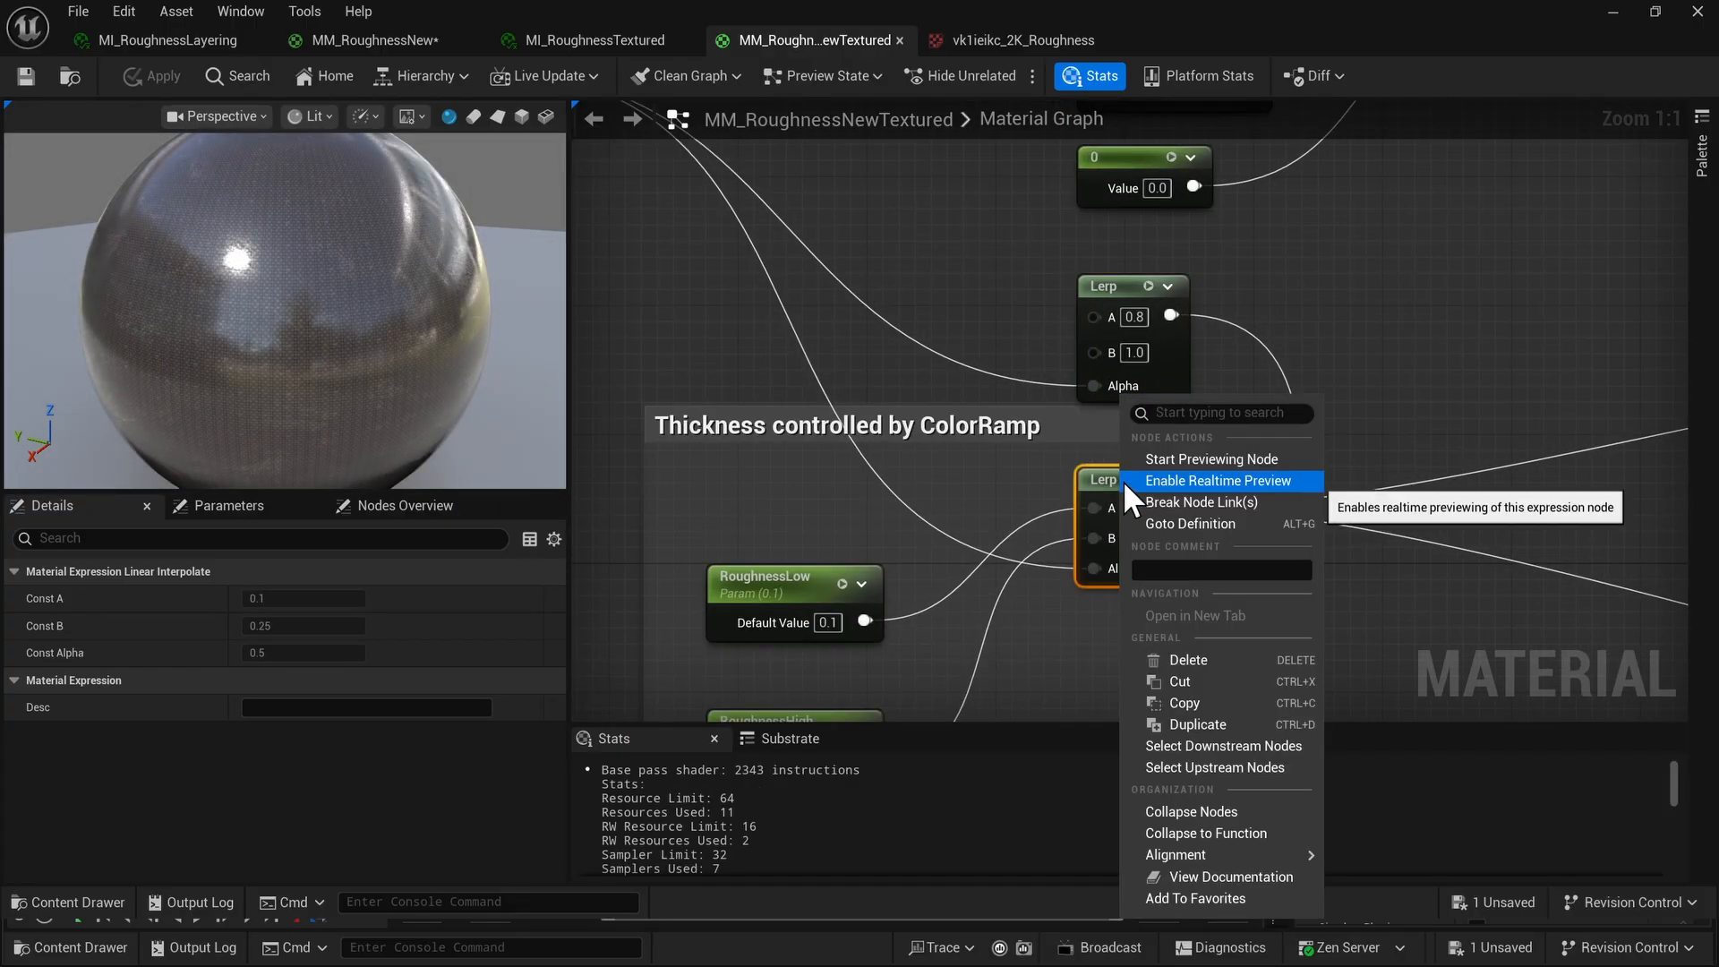
left_click(1169, 460)
right_click_drag(972, 498, 983, 455)
mouse_move(152, 288)
right_mouse_down()
mouse_move(152, 324)
mouse_move(152, 304)
right_mouse_up()
left_click_drag(279, 358, 278, 358)
scroll(761, 479, "down", 1)
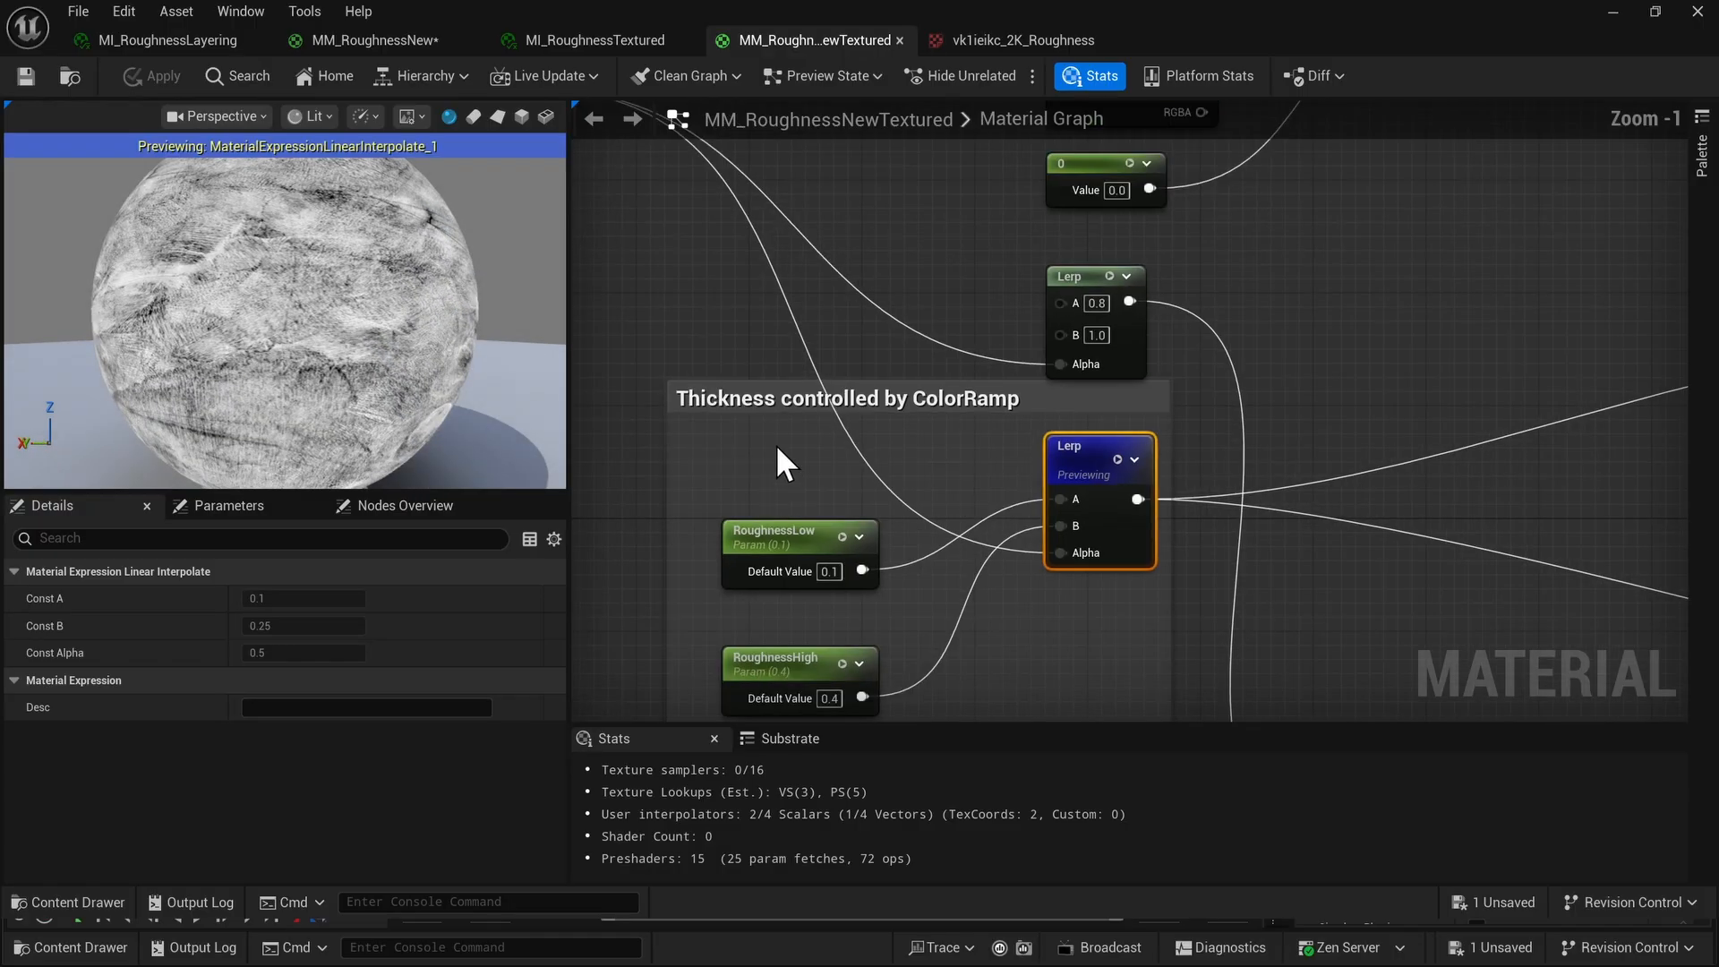
Inspect the RoughnessLow and RoughnessHigh parameters that feed the thickness group's Lerp.
right_click_drag(775, 445, 767, 352)
scroll(770, 352, "up", 1)
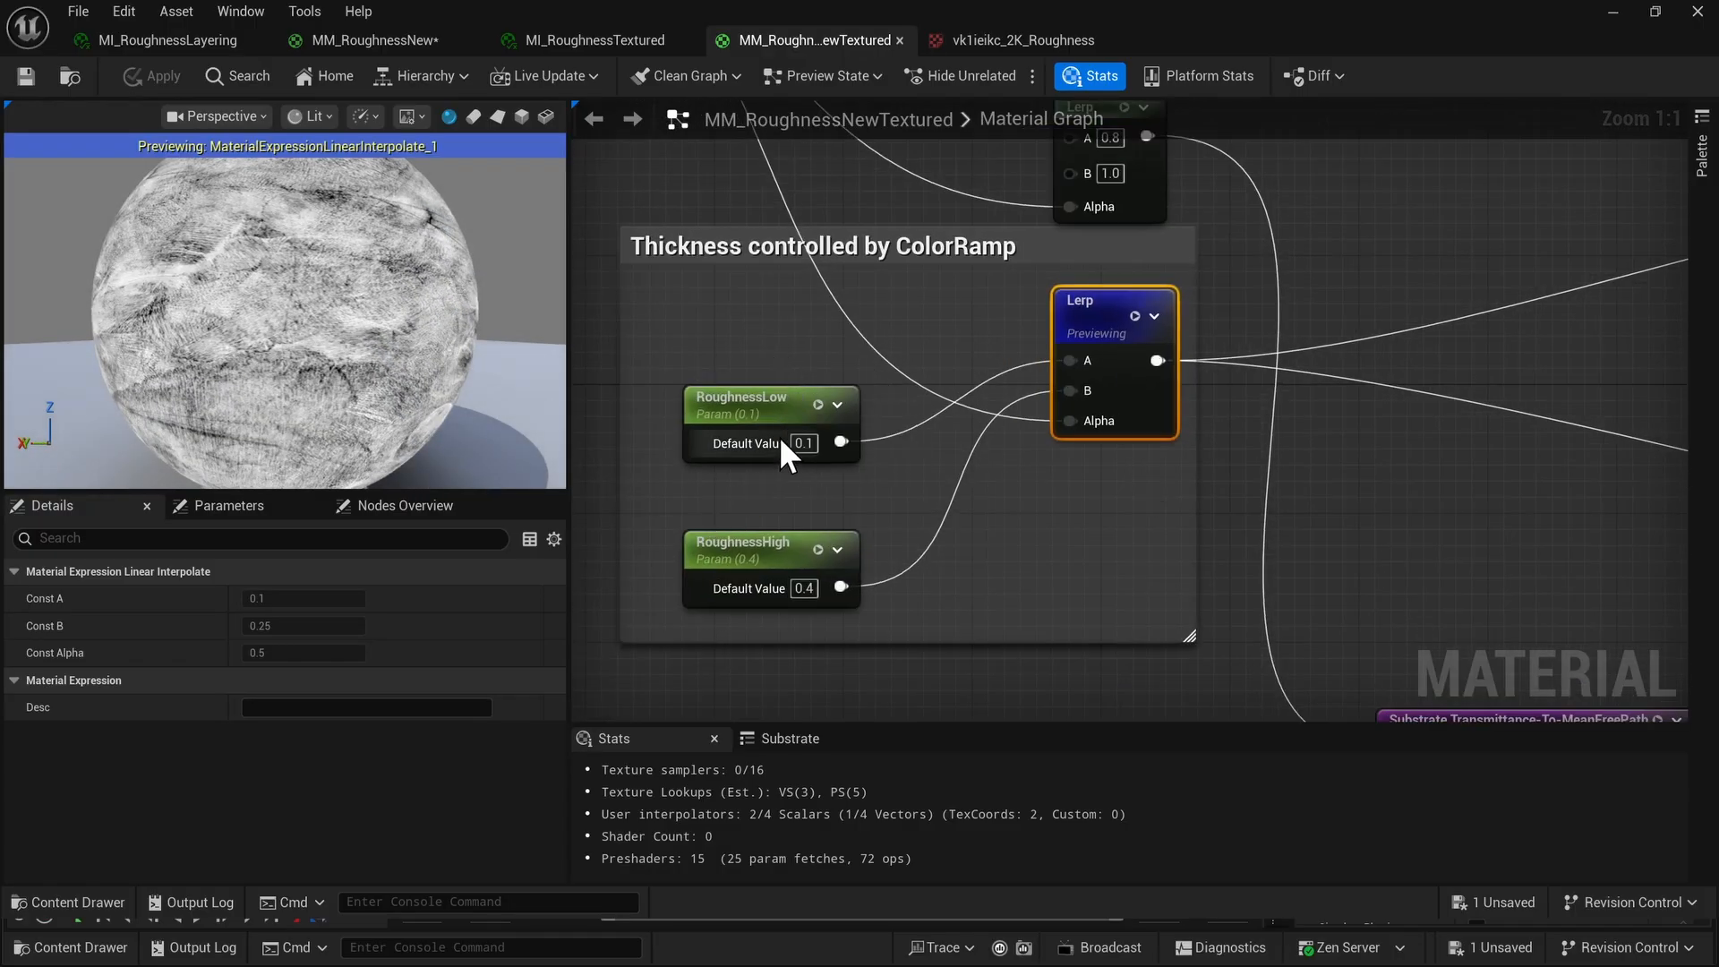
left_click(784, 400)
left_click(793, 537)
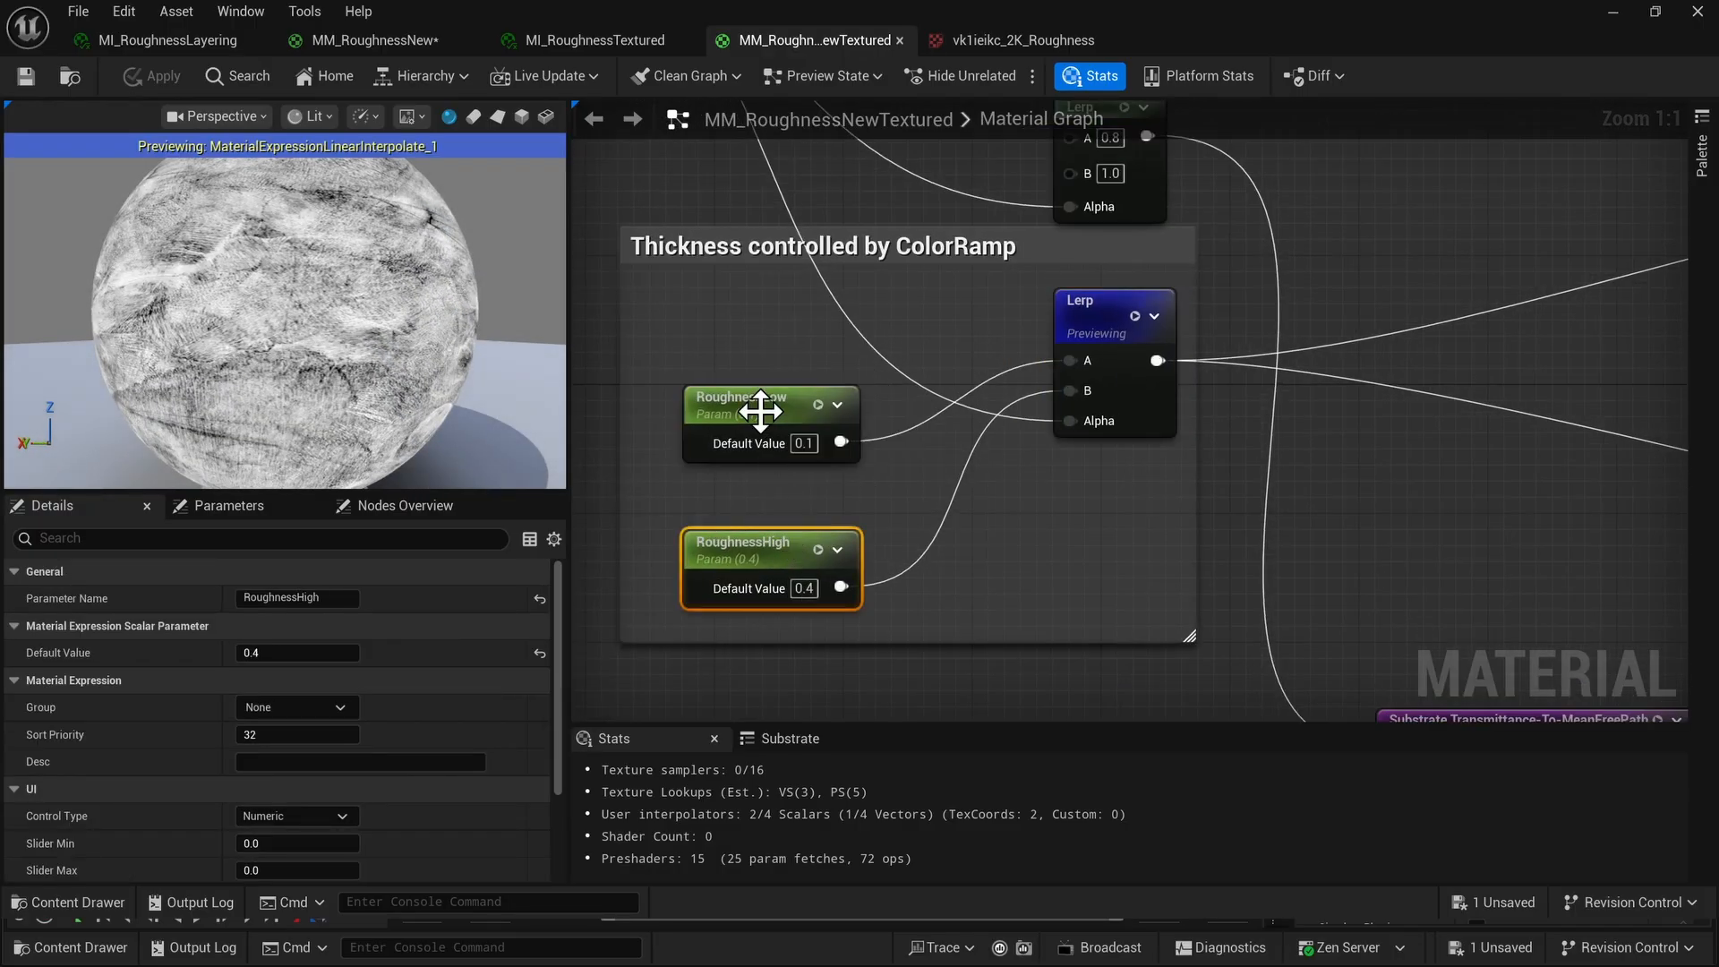
left_click(760, 406)
left_click(802, 538)
scroll(795, 475, "down", 2)
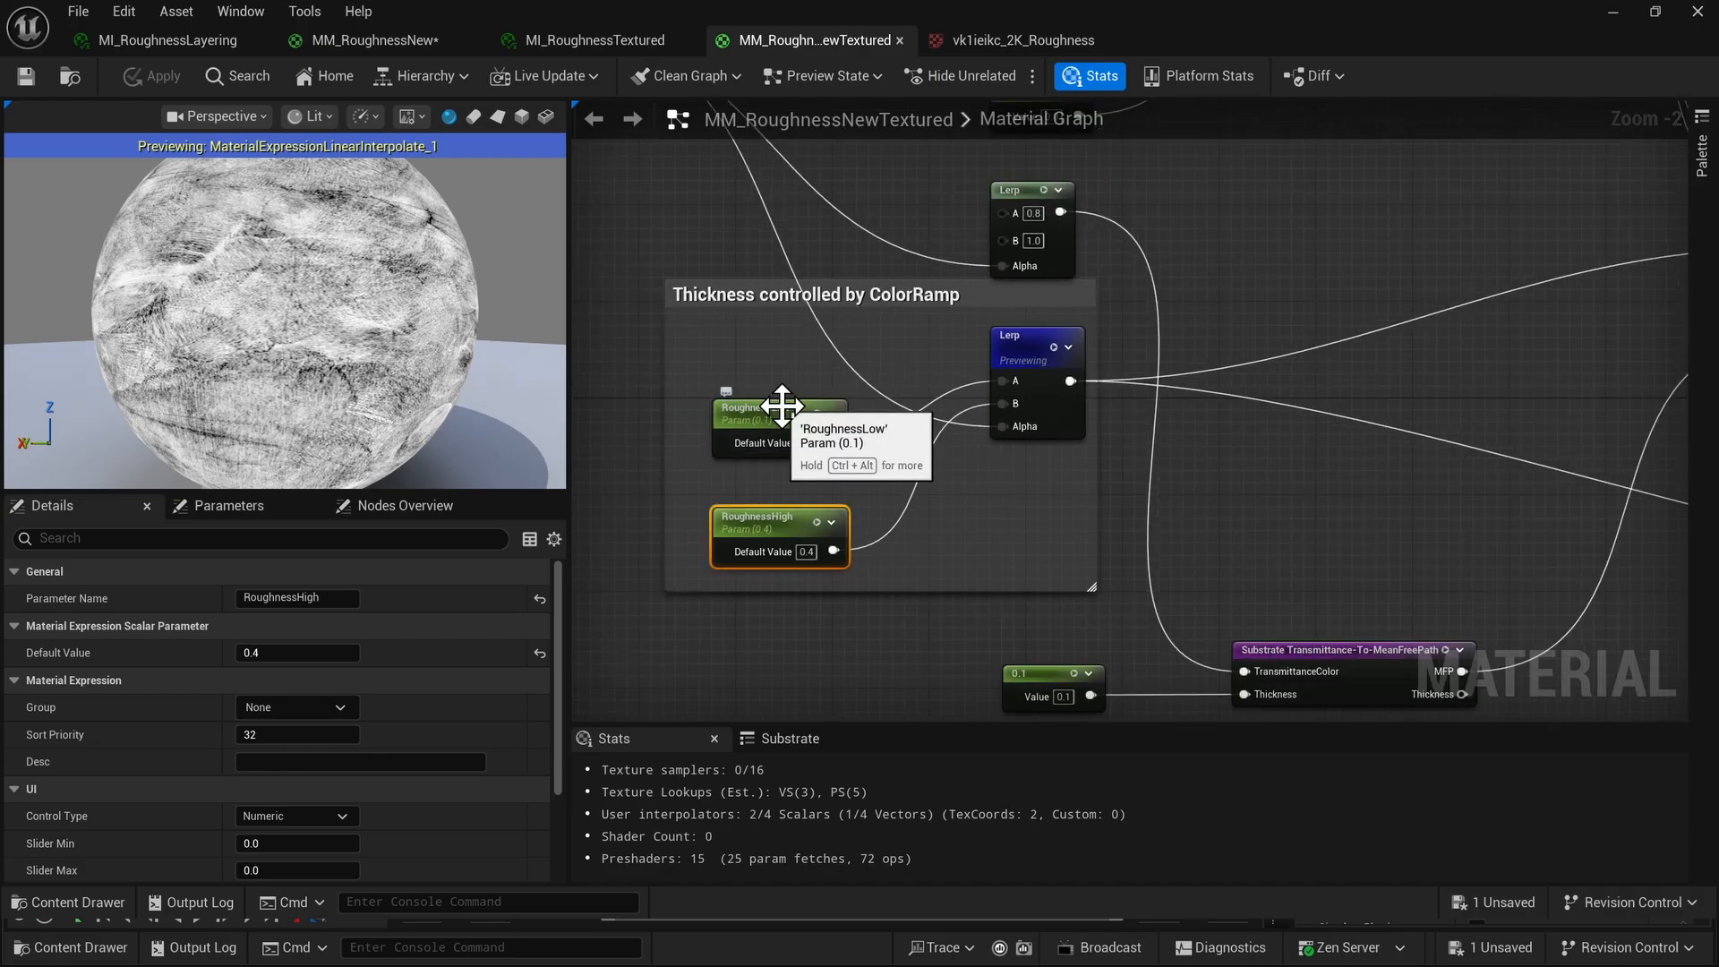
Trace the thickness Lerp's Alpha back to the Color Ramp and its output forward to the Substrate Slab BSDF.
right_click_drag(721, 473, 934, 753)
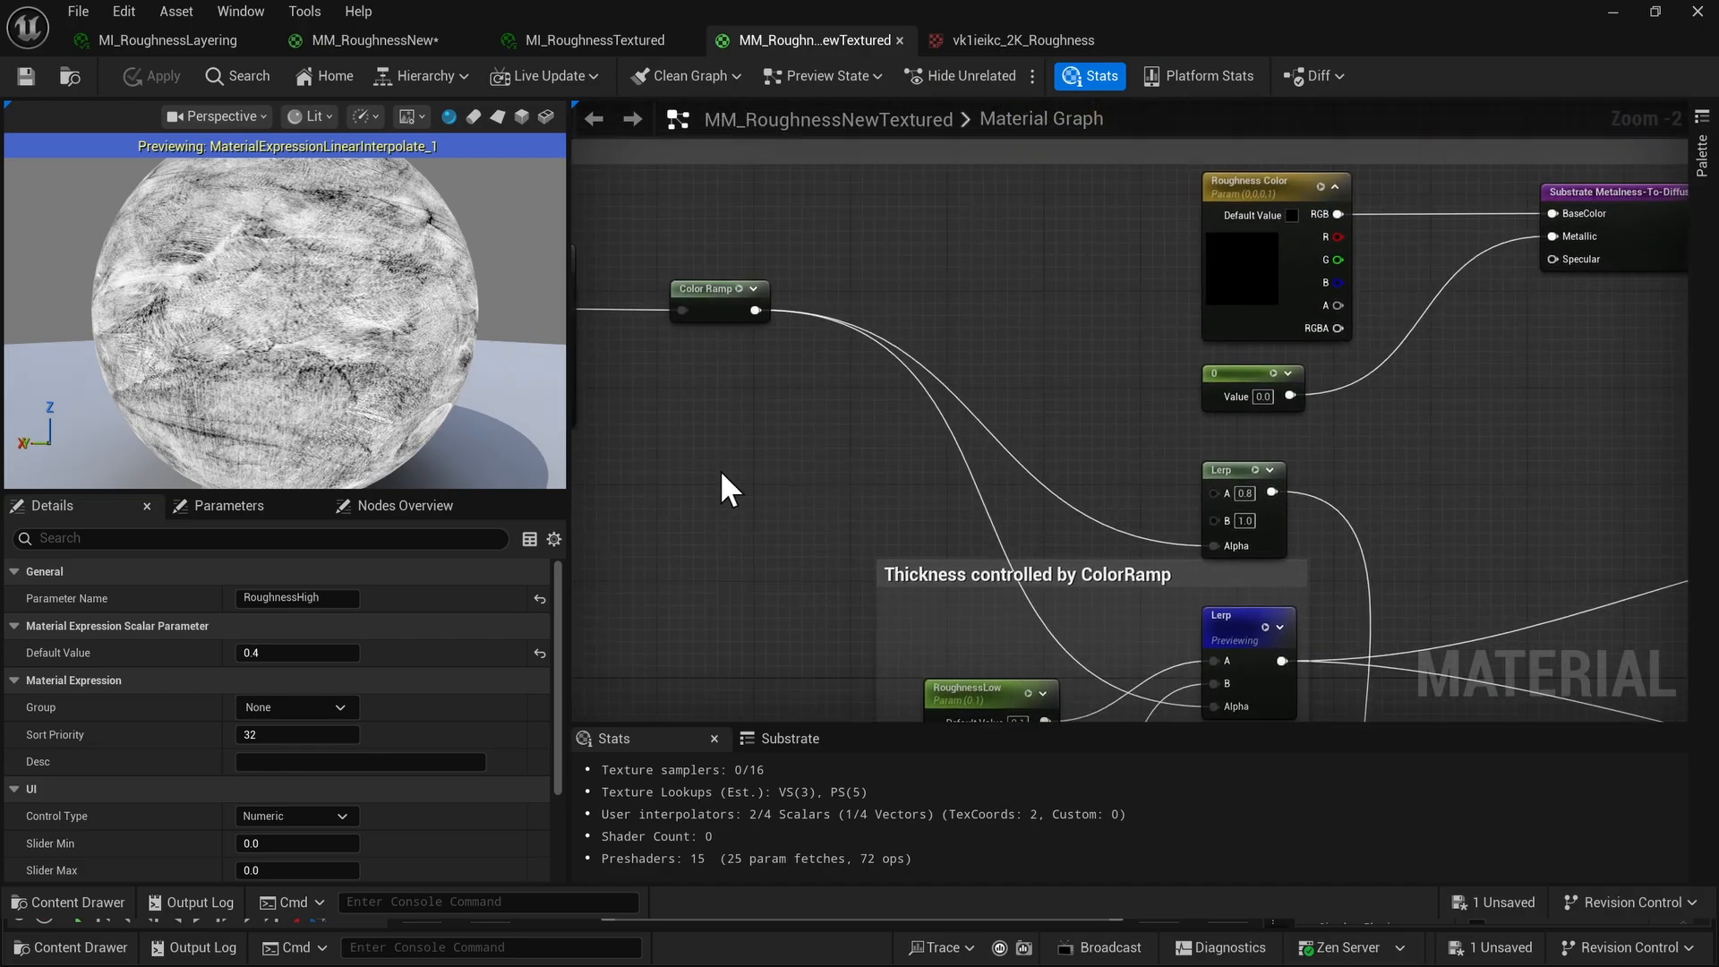
scroll(904, 490, "down", 1)
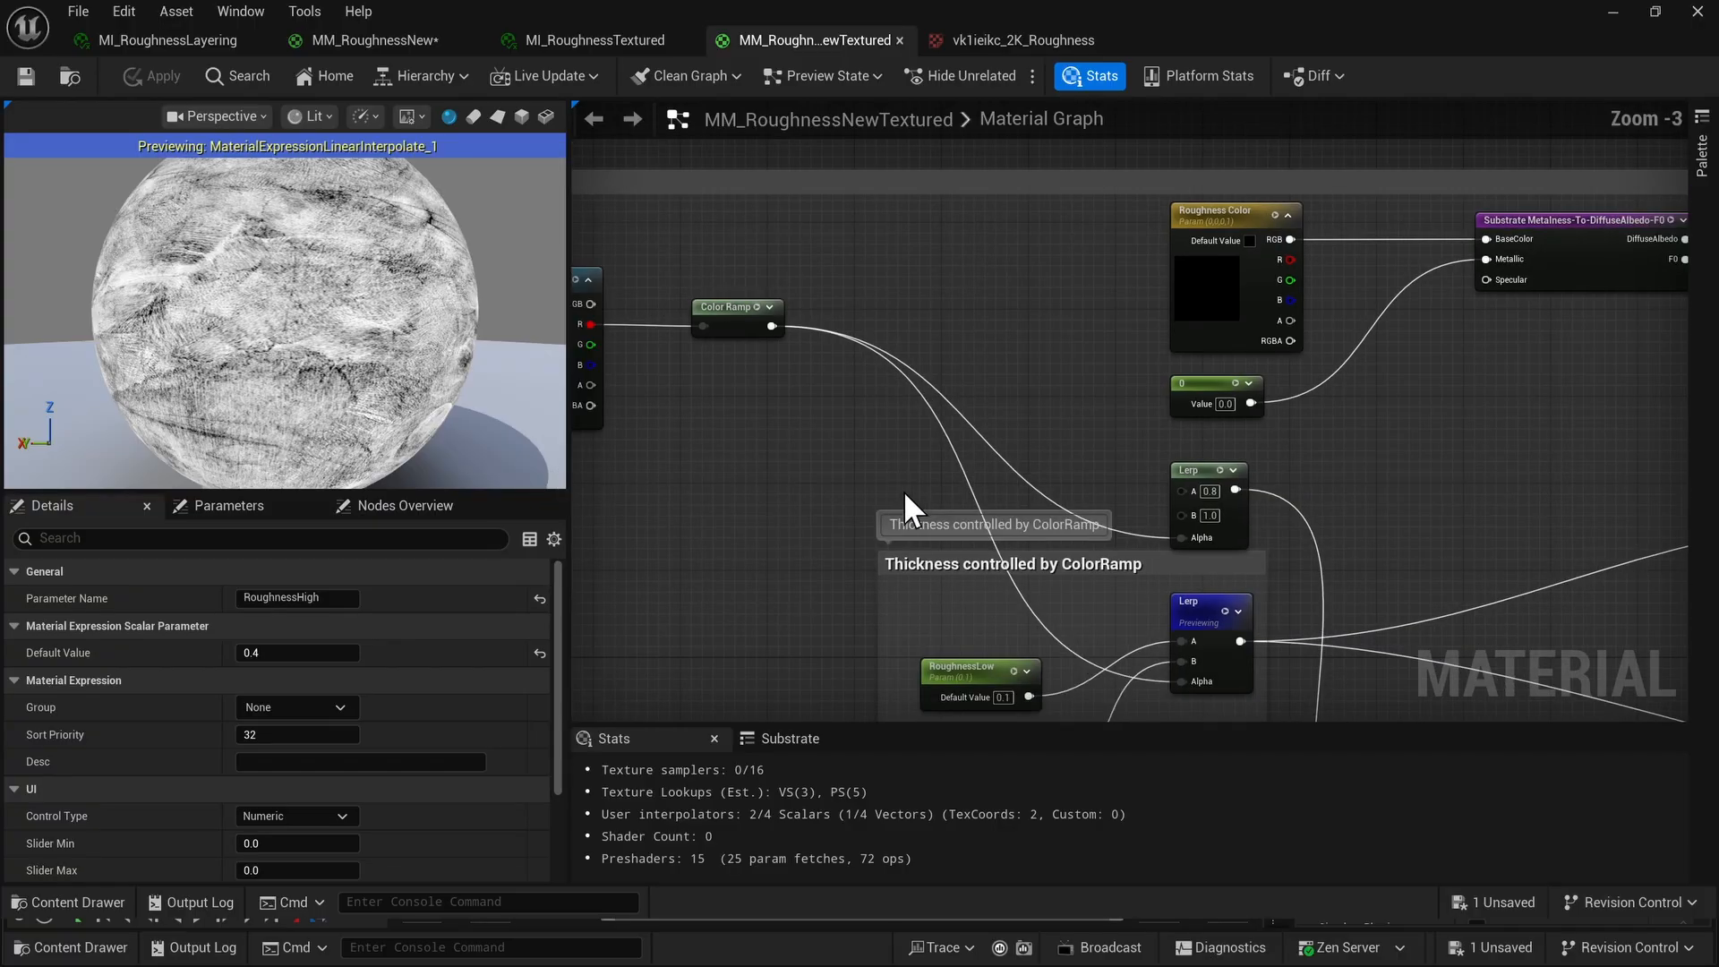
right_click_drag(904, 491, 796, 288)
right_click_drag(920, 427, 930, 446)
right_click_drag(1345, 455, 959, 485)
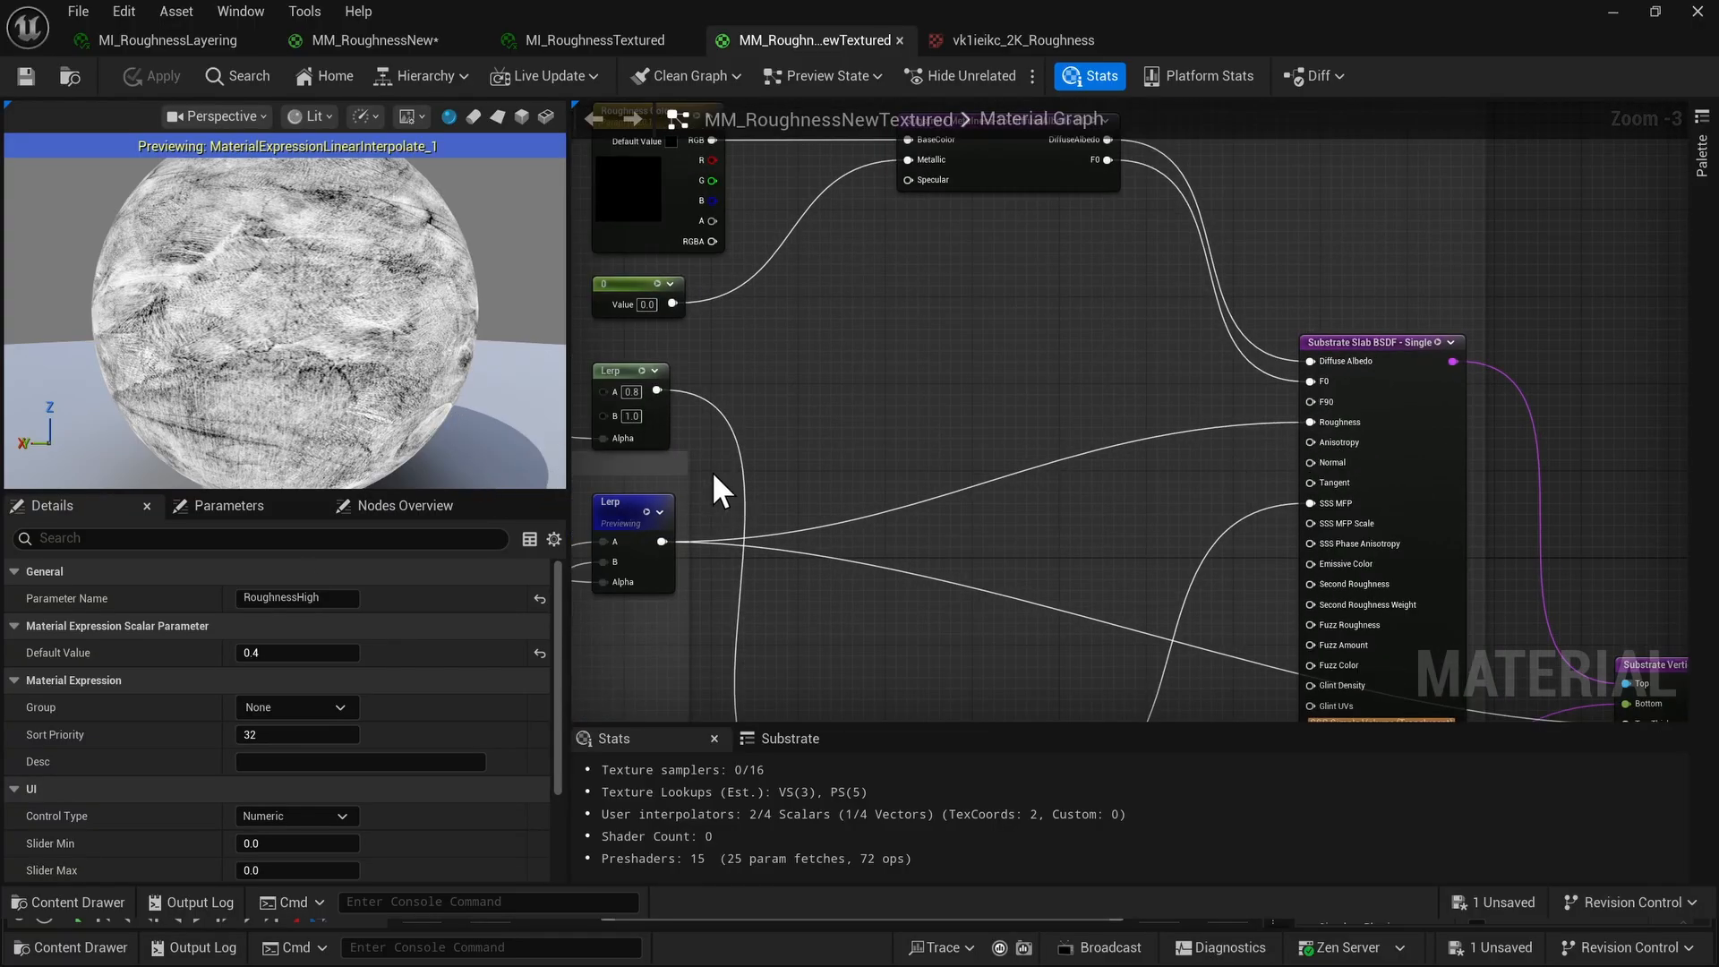
right_click_drag(713, 473, 752, 500)
scroll(779, 515, "up", 1)
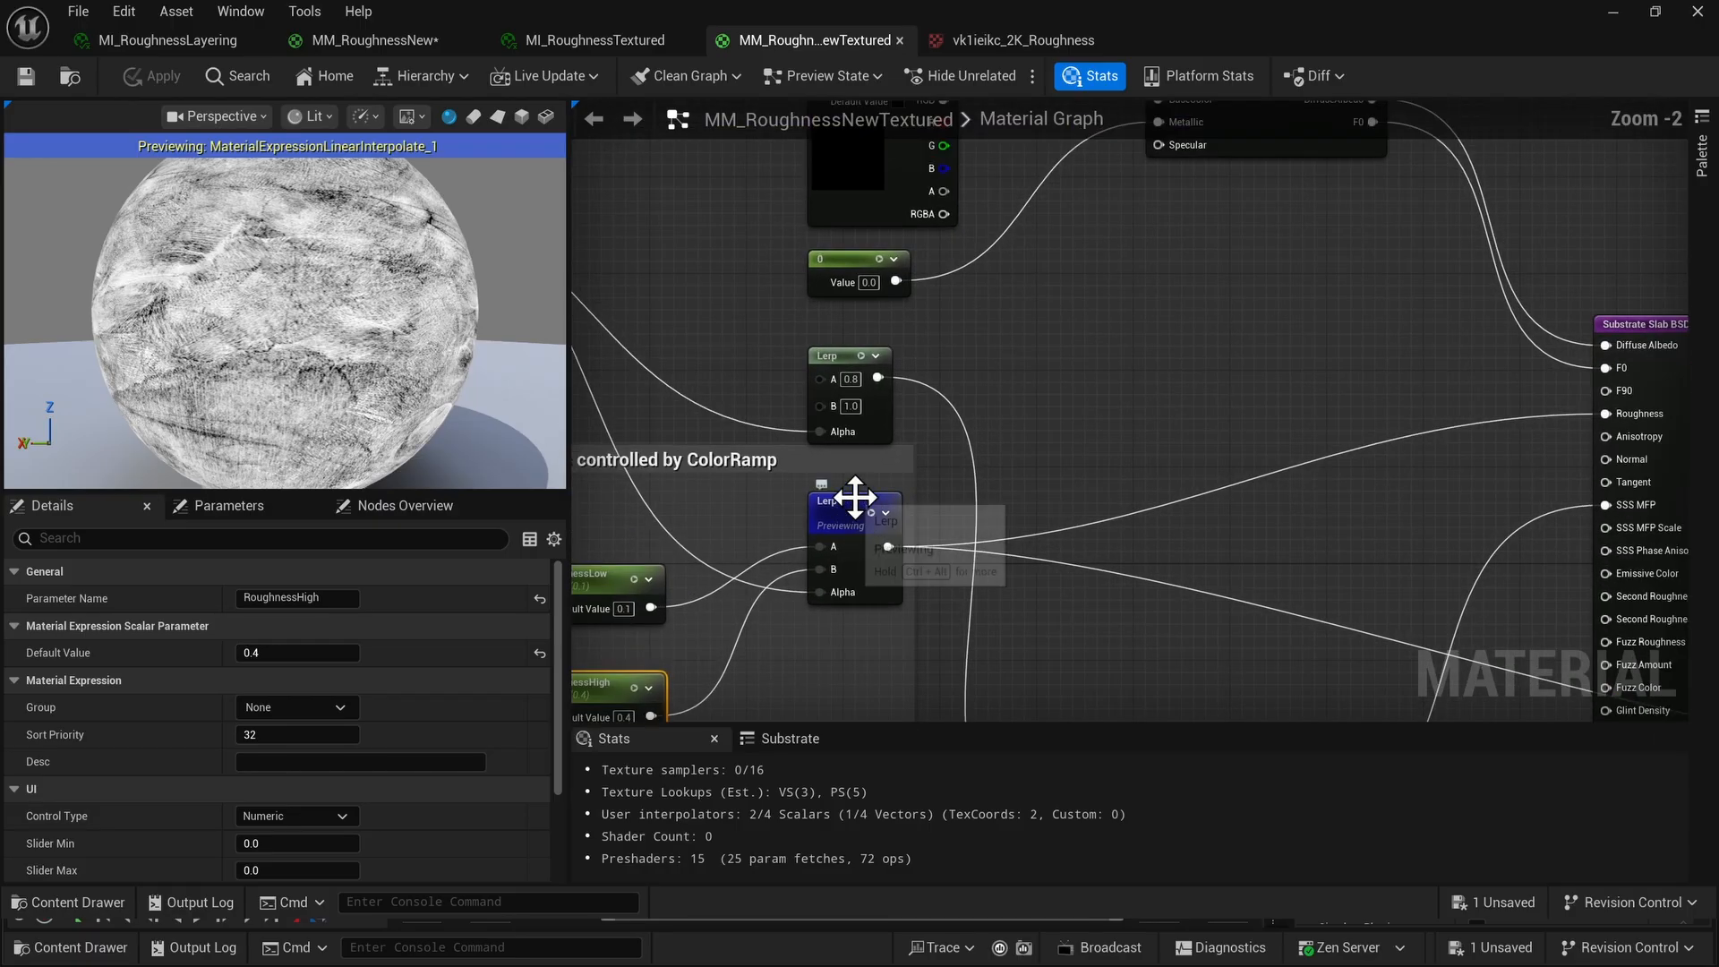
Stop previewing the thickness Lerp and follow its output to the Slab BSDF's Roughness input.
right_click(847, 503)
left_click(1017, 458)
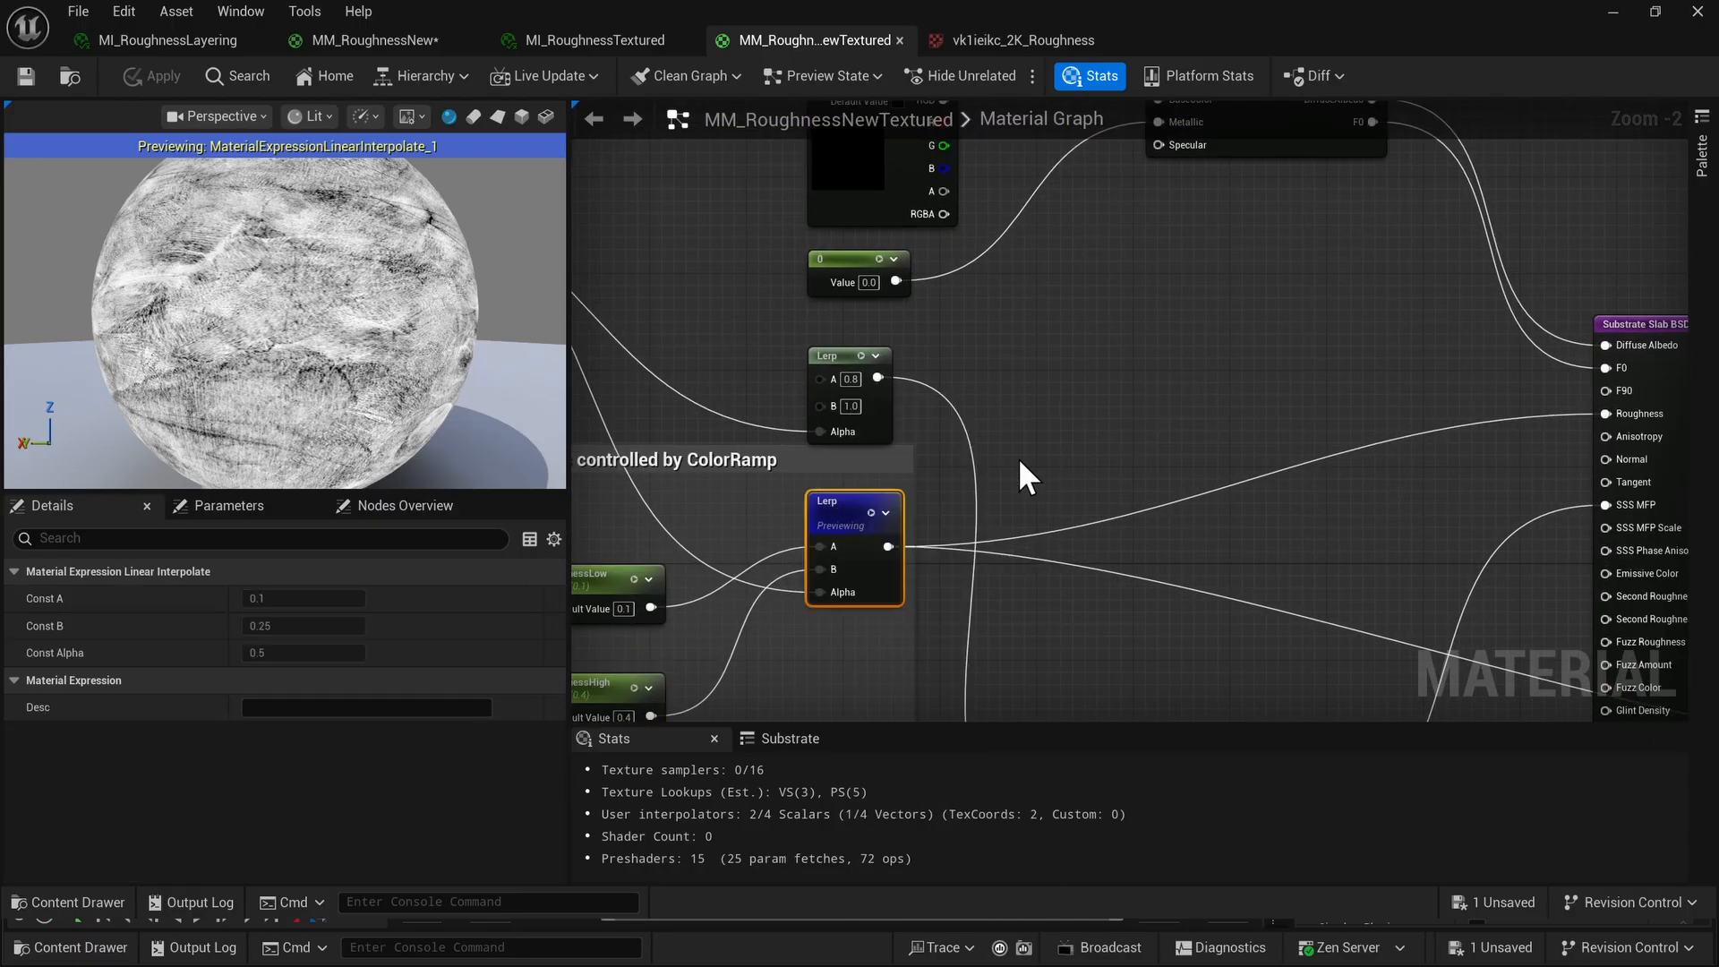
right_click_drag(723, 597, 875, 433)
scroll(920, 363, "up", 2)
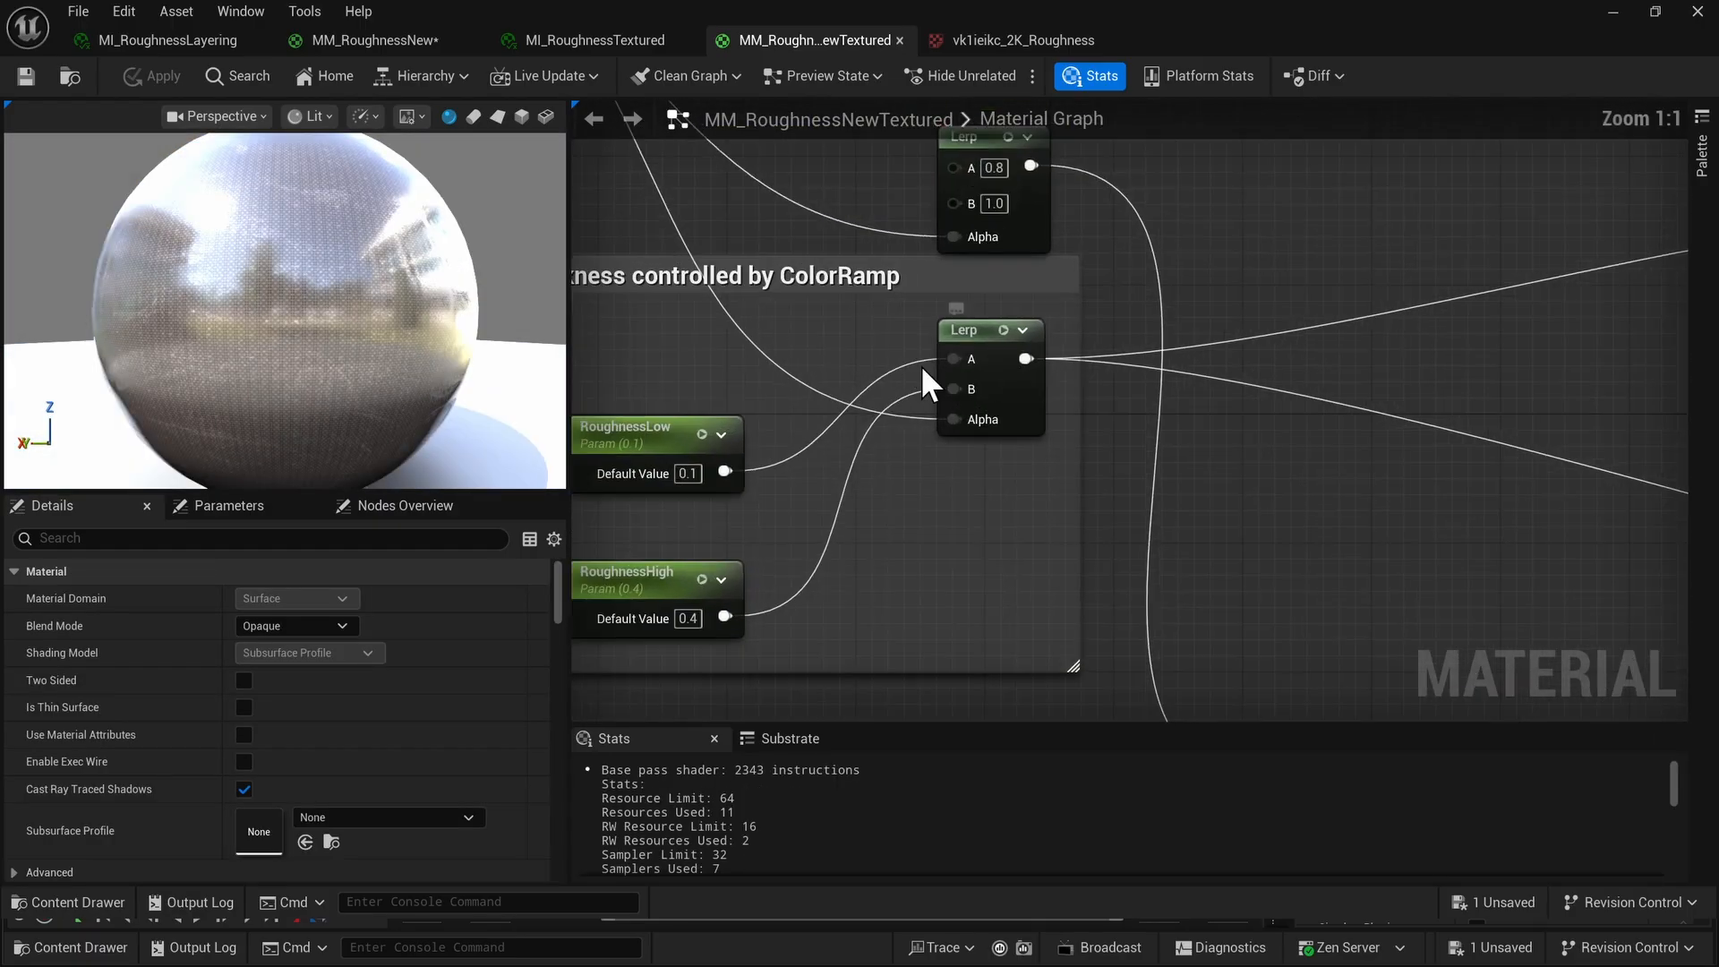
scroll(949, 322, "down", 2)
right_click_drag(947, 319, 948, 465)
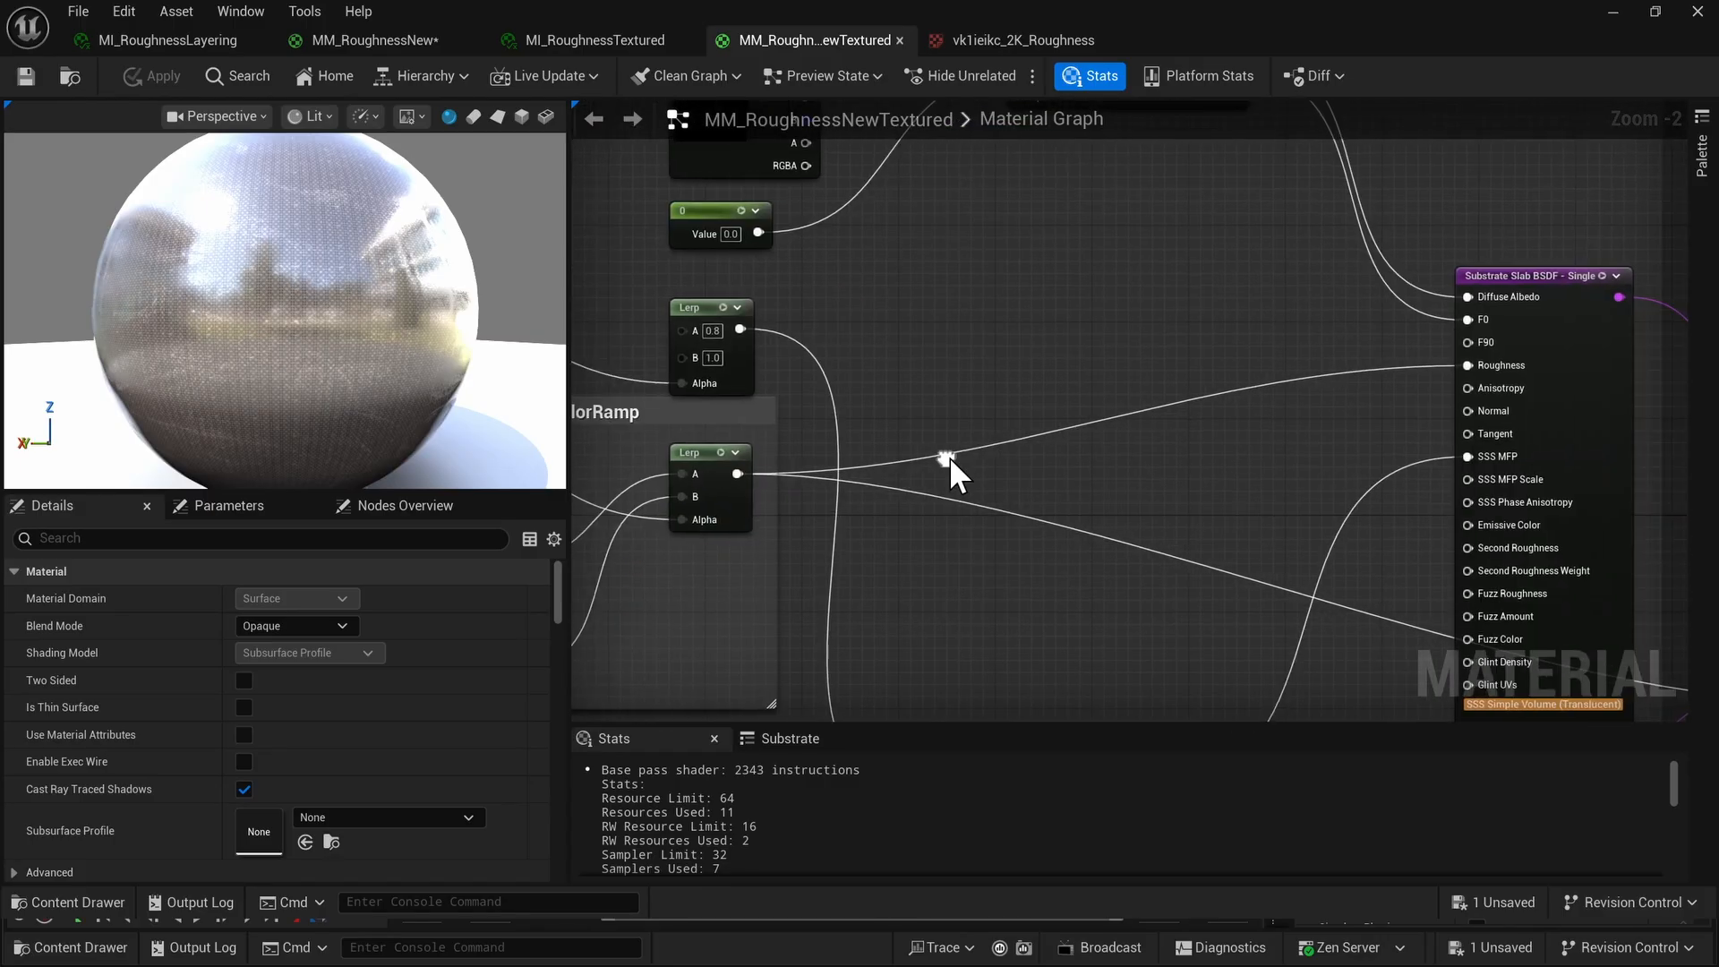
scroll(1143, 481, "down", 1)
right_click_drag(1139, 480, 1338, 366)
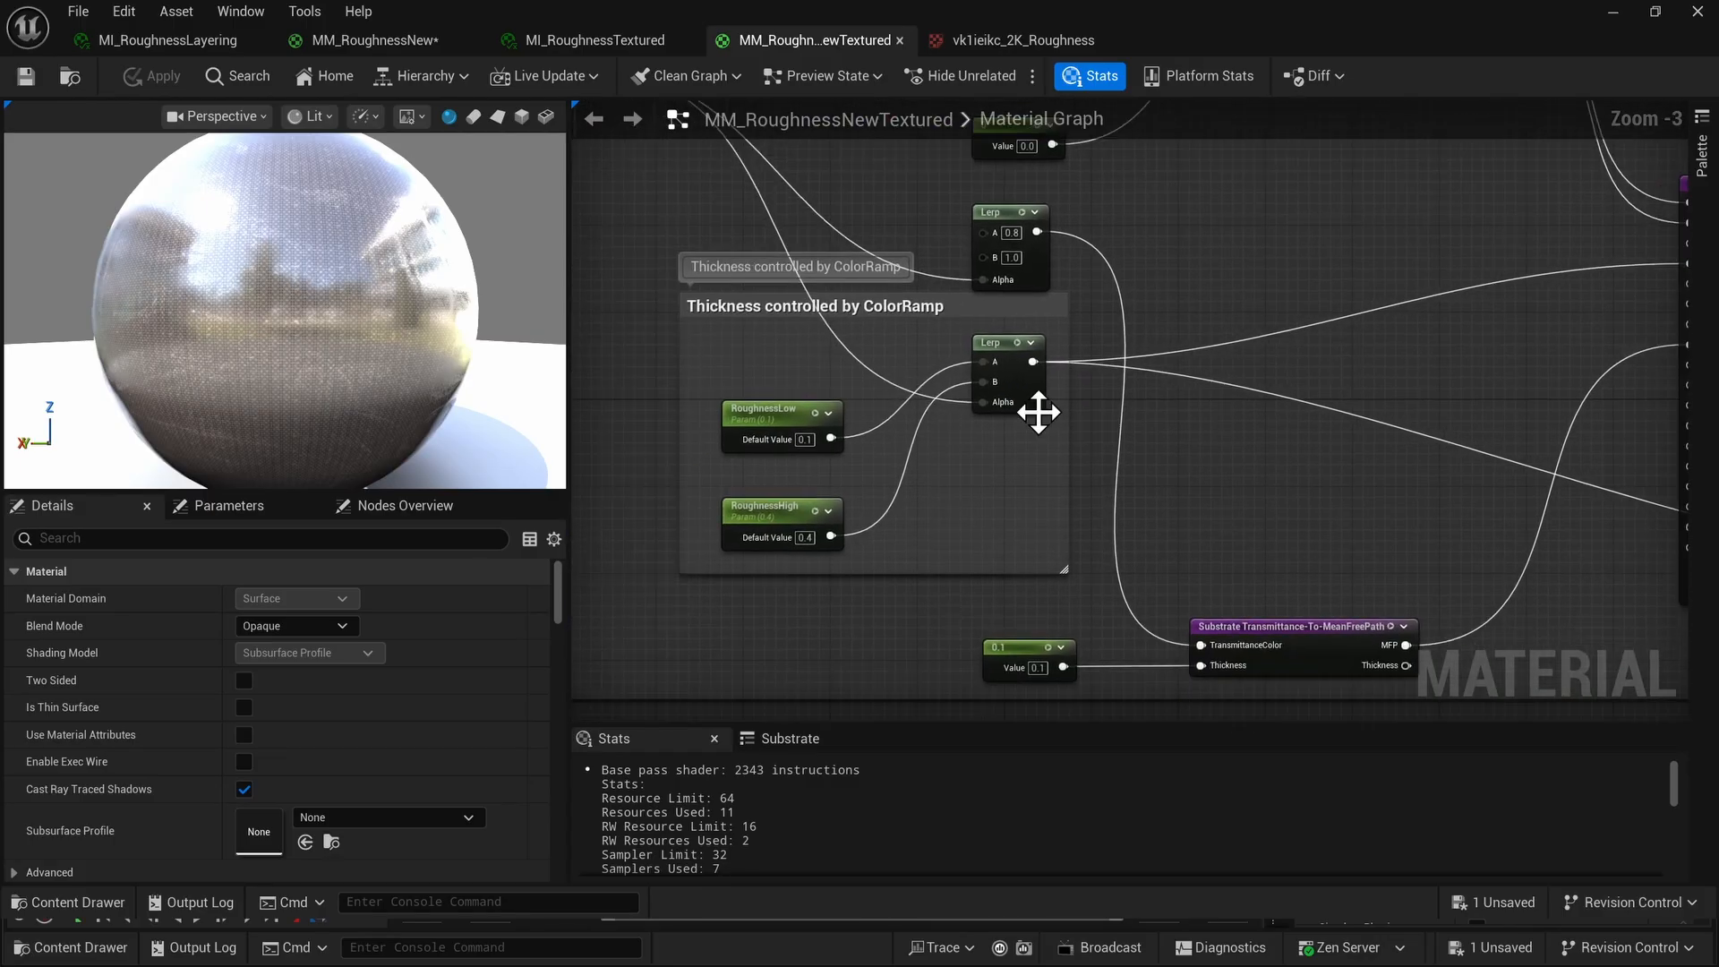
Select the Substrate Vertical Layer node and examine its Top, Bottom and Top Thickness inputs.
right_click_drag(1356, 446, 993, 392)
scroll(1250, 517, "up", 3)
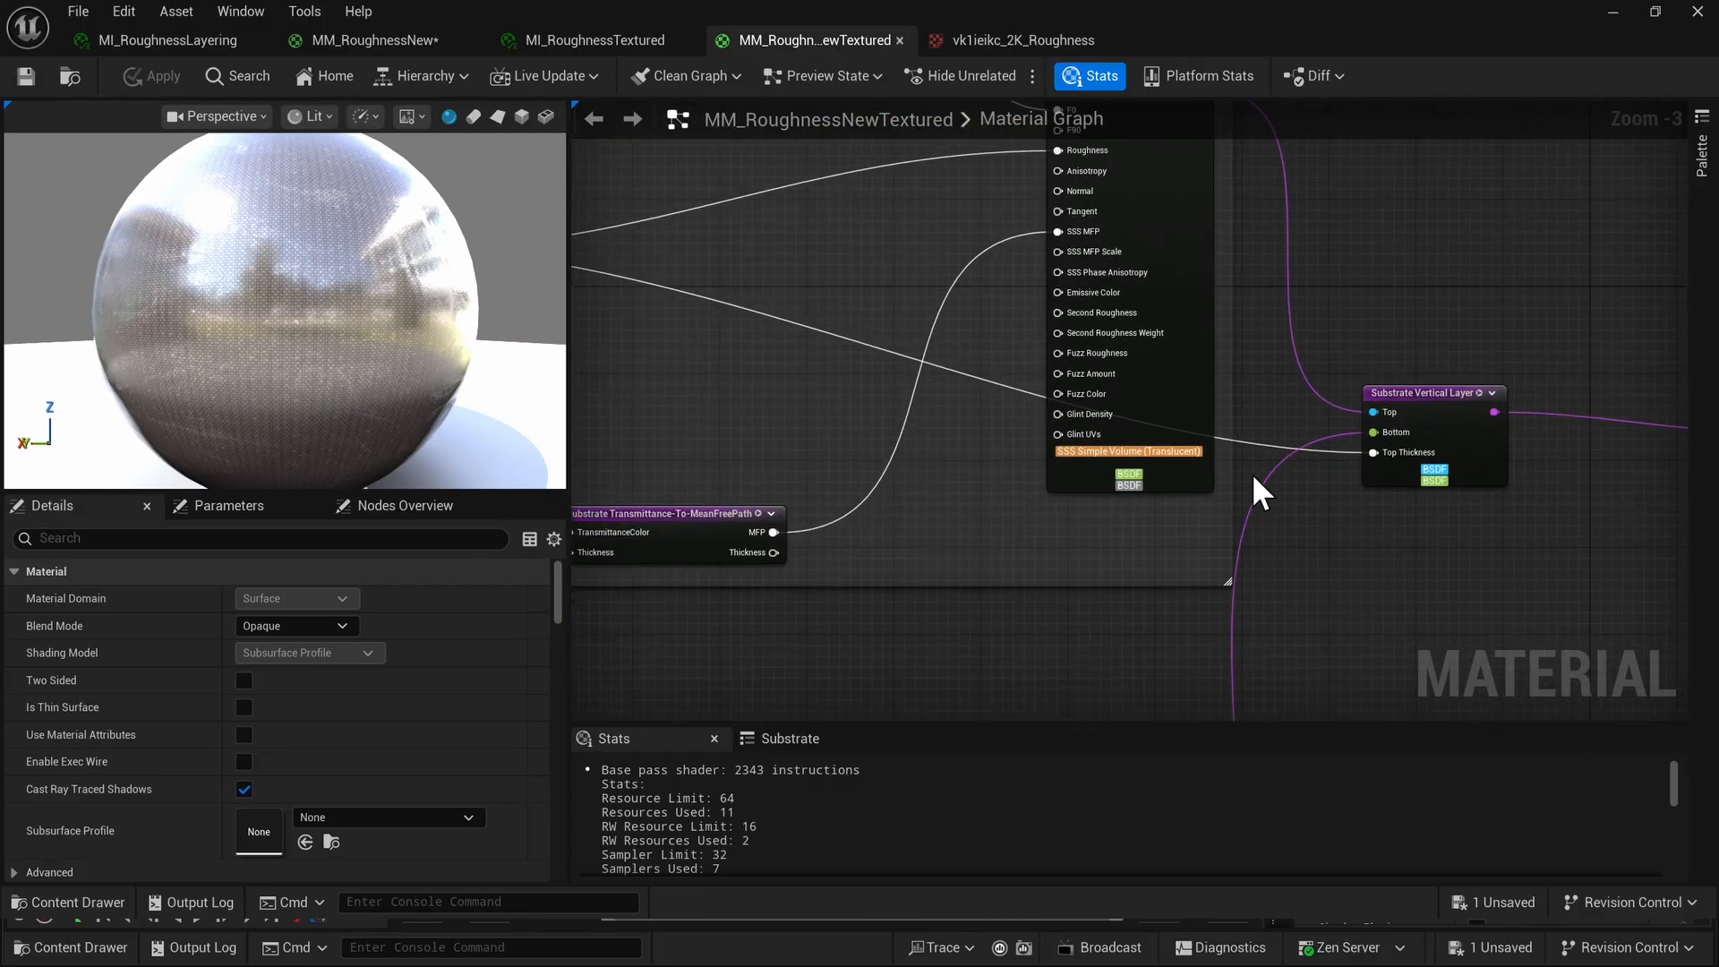
left_click(1475, 374)
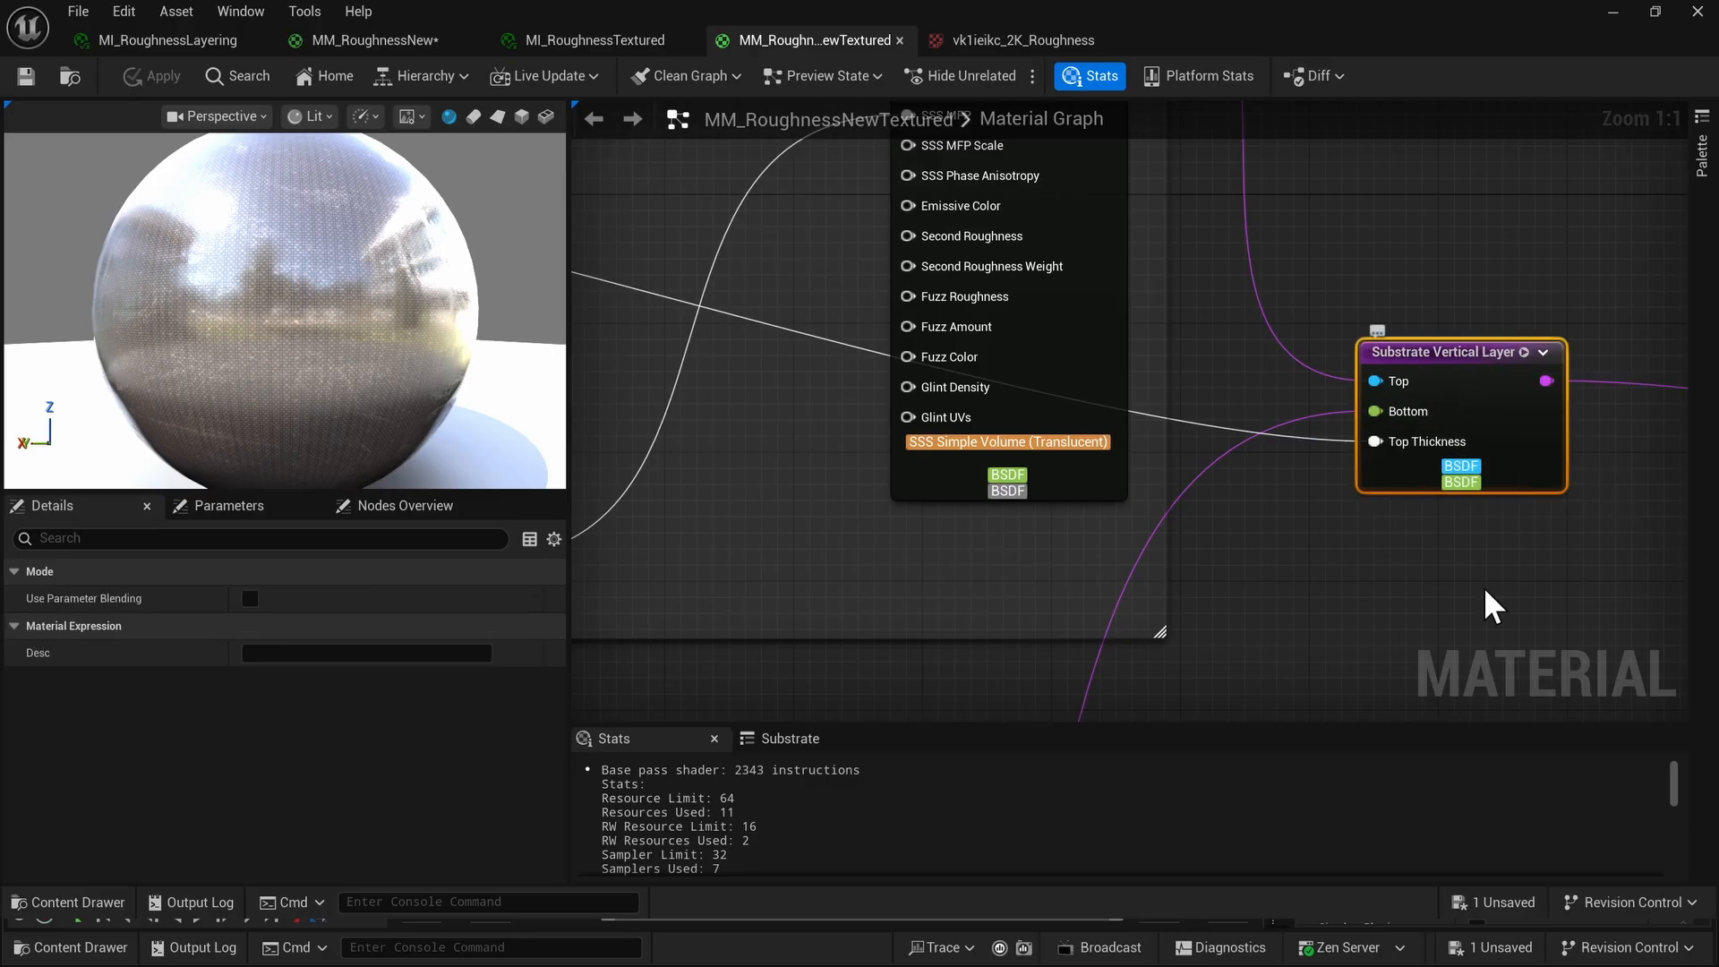
scroll(1448, 605, "down", 3)
right_click_drag(1424, 453, 1241, 299)
right_click_drag(1433, 415, 1314, 329)
scroll(1314, 329, "up", 1)
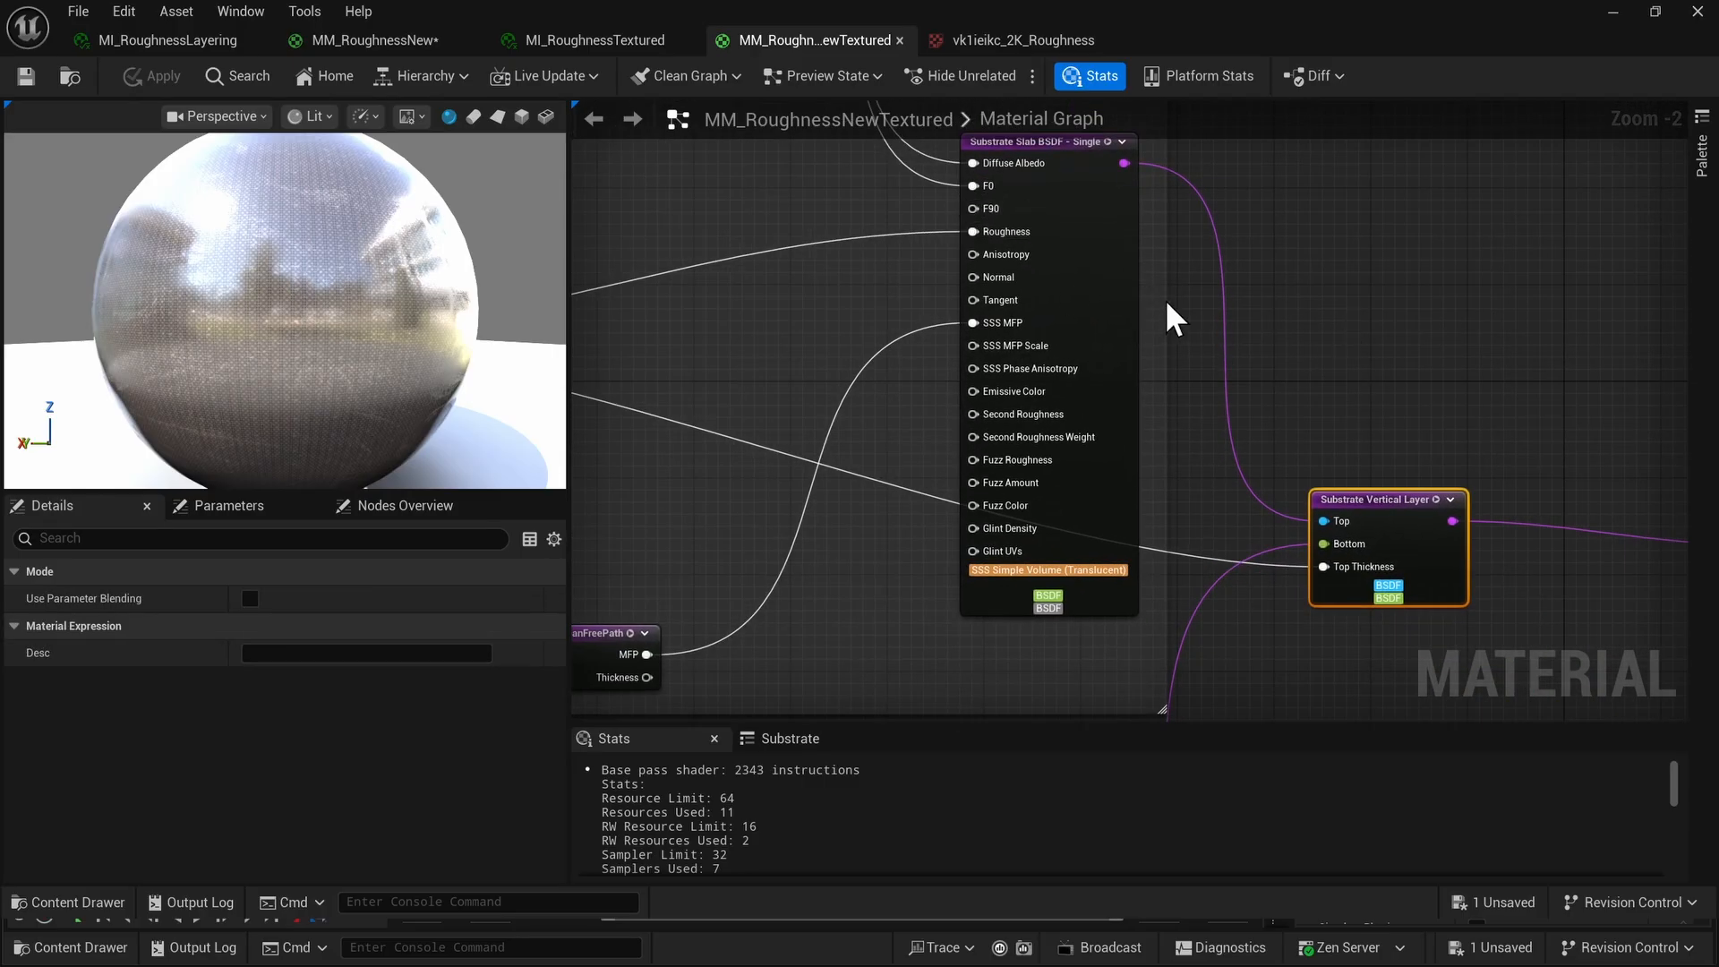
Trace the Vertical Layer's Top and Bottom inputs back to the two Substrate Slab BSDF nodes.
right_click_drag(1325, 171, 1301, 199)
scroll(1317, 566, "down", 2)
right_click_drag(1239, 703, 1275, 378)
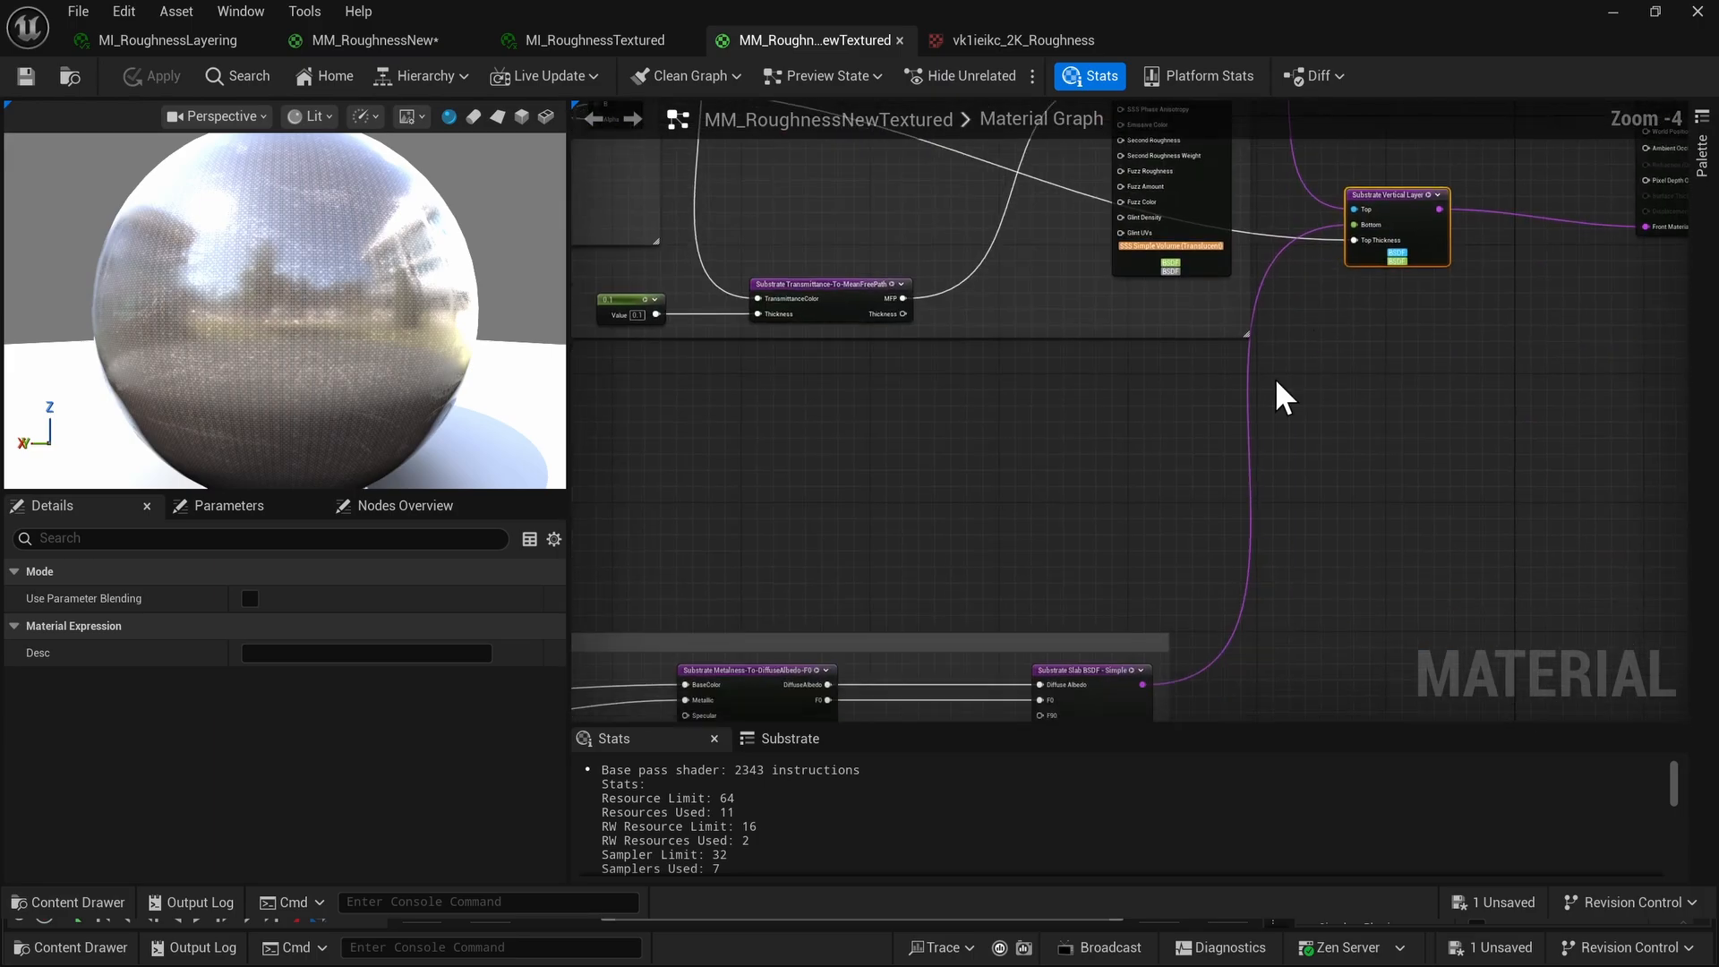
right_click_drag(941, 669, 1155, 394)
scroll(1425, 252, "down", 2)
scroll(1391, 194, "up", 2)
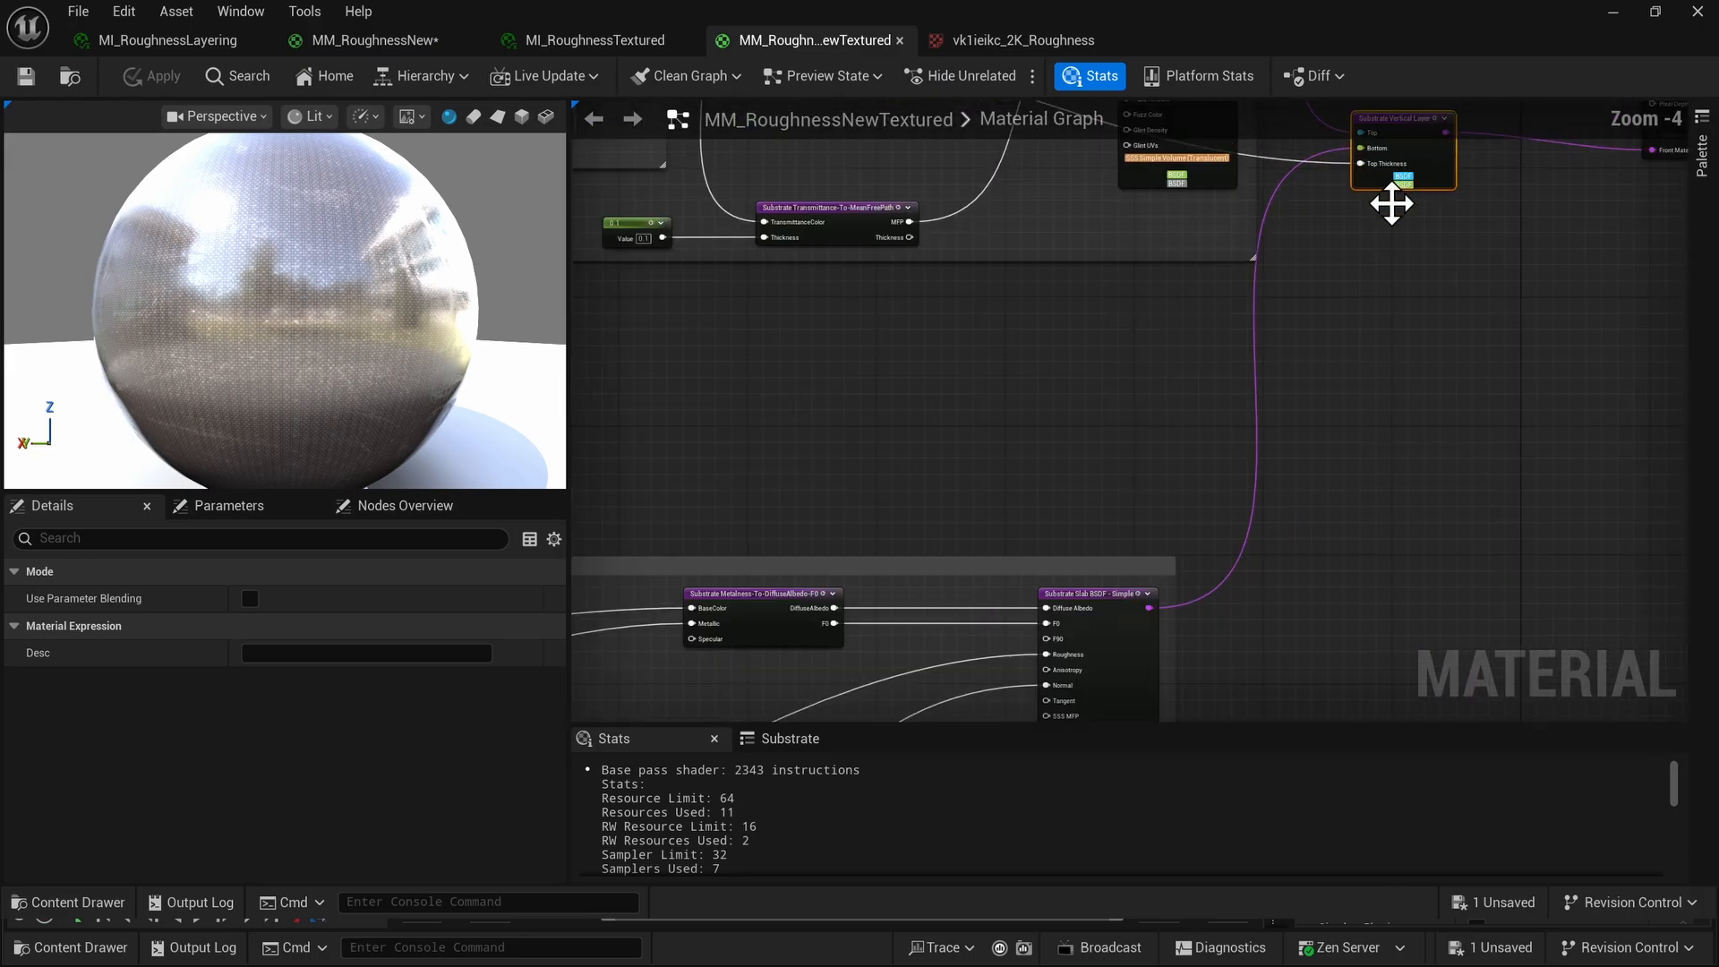
right_click_drag(1391, 203, 1391, 430)
scroll(1378, 398, "up", 4)
scroll(1245, 363, "down", 2)
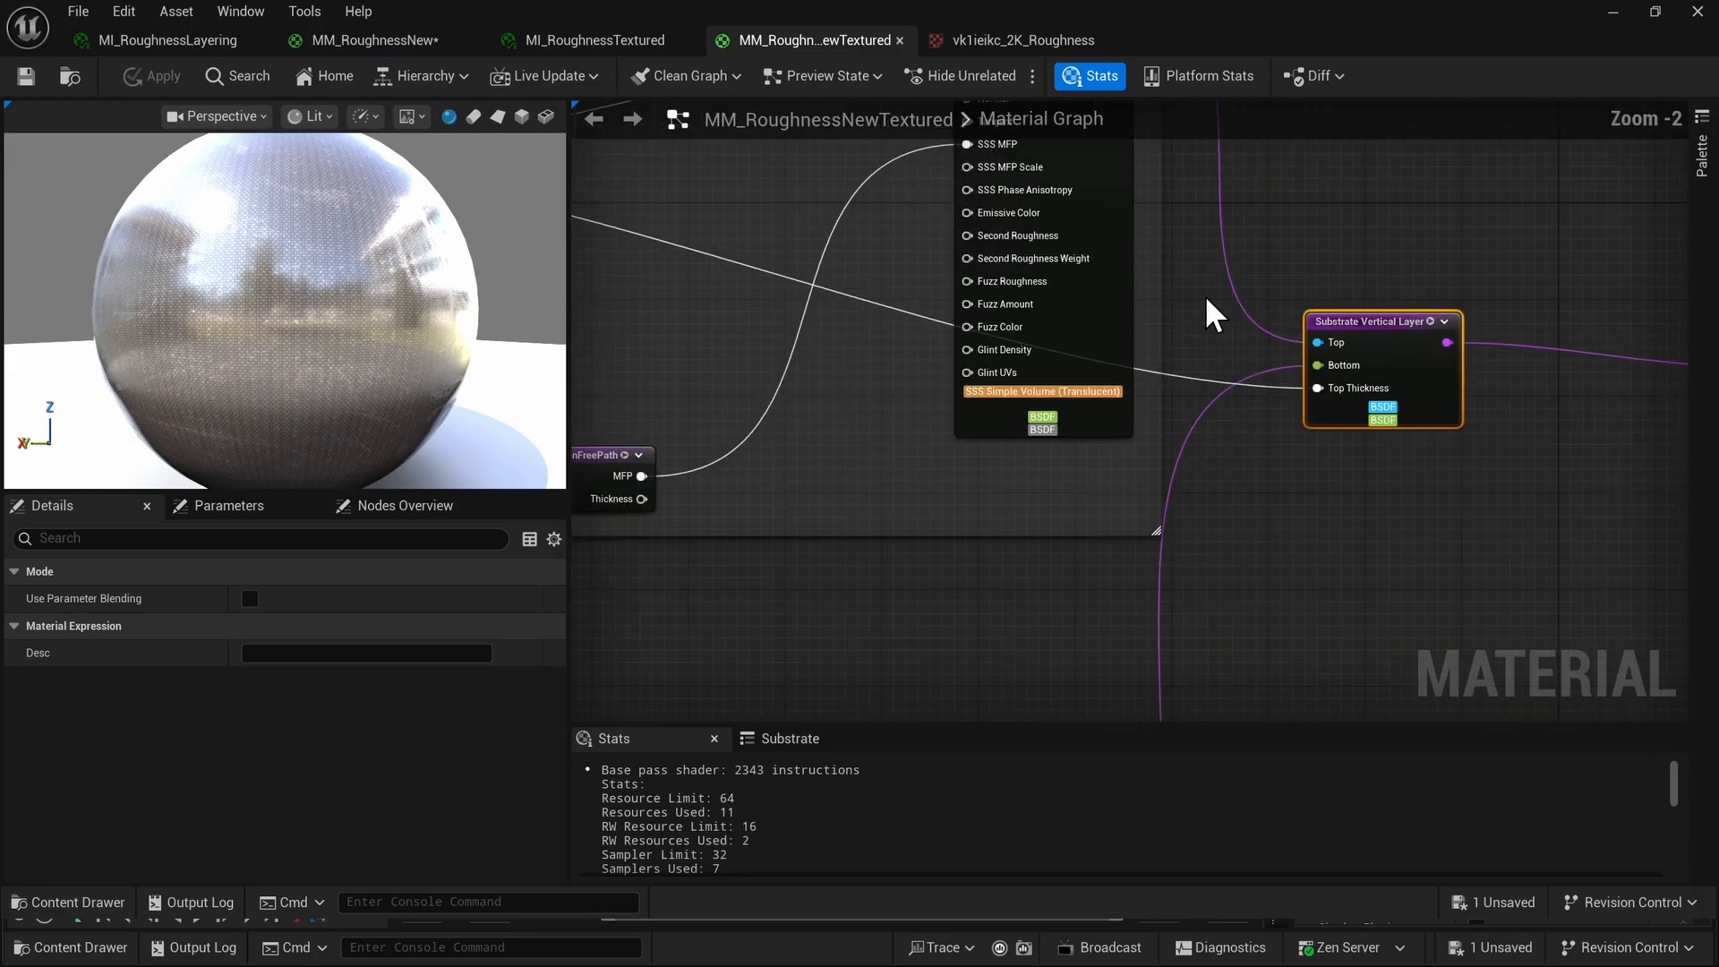
right_click_drag(1206, 299, 1305, 407)
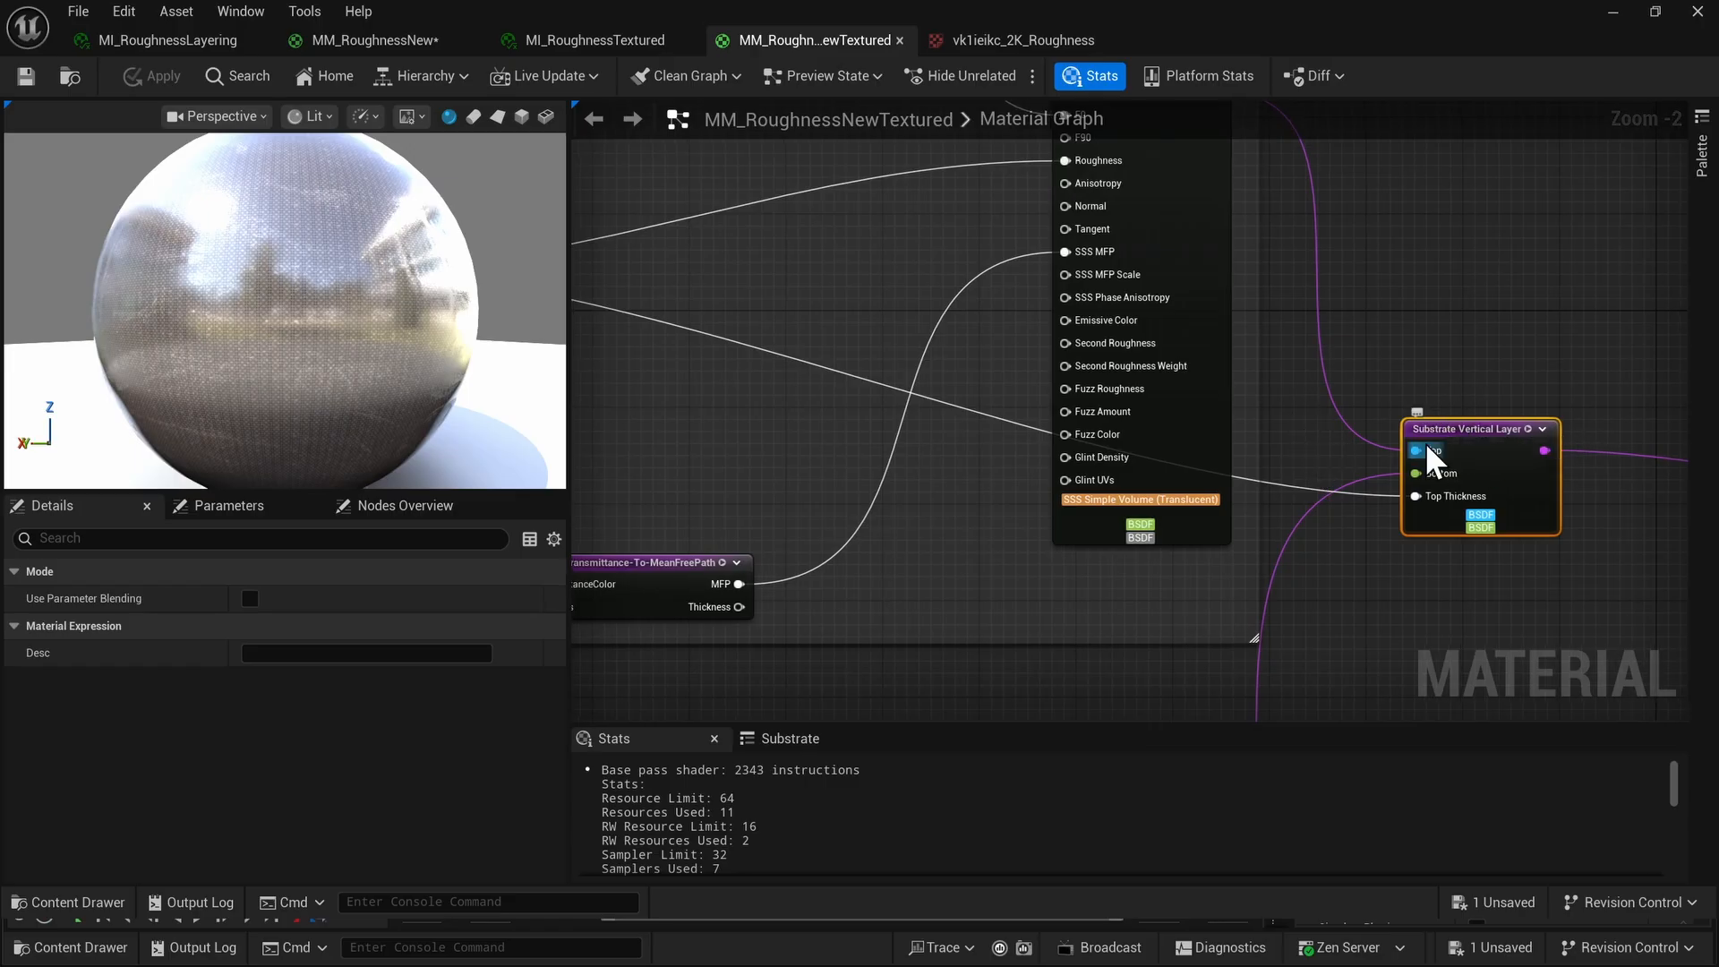
Trace the Vertical Layer's Top Thickness input back to the Lerp in the thickness group and select that Lerp.
scroll(1208, 482, "down", 1)
right_click_drag(1208, 482, 1623, 441)
scroll(710, 261, "up", 2)
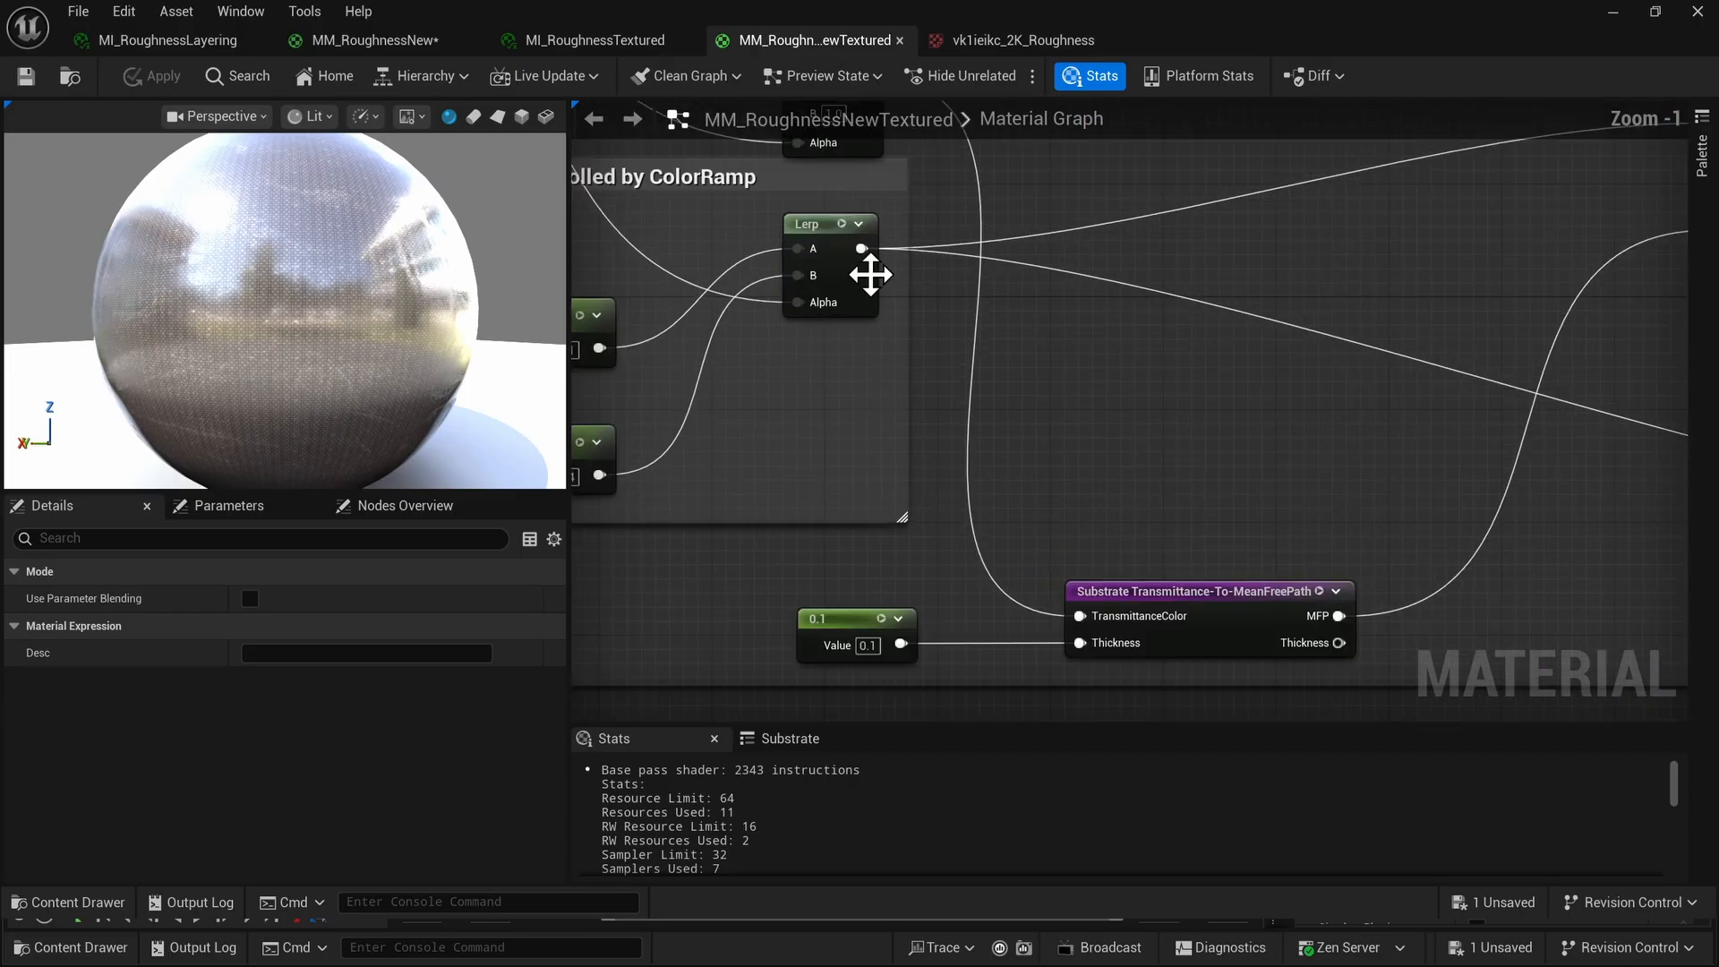
scroll(871, 277, "up", 1)
right_click_drag(871, 276, 907, 364)
left_click(901, 362)
scroll(1373, 435, "down", 1)
right_click_drag(1192, 451, 967, 460)
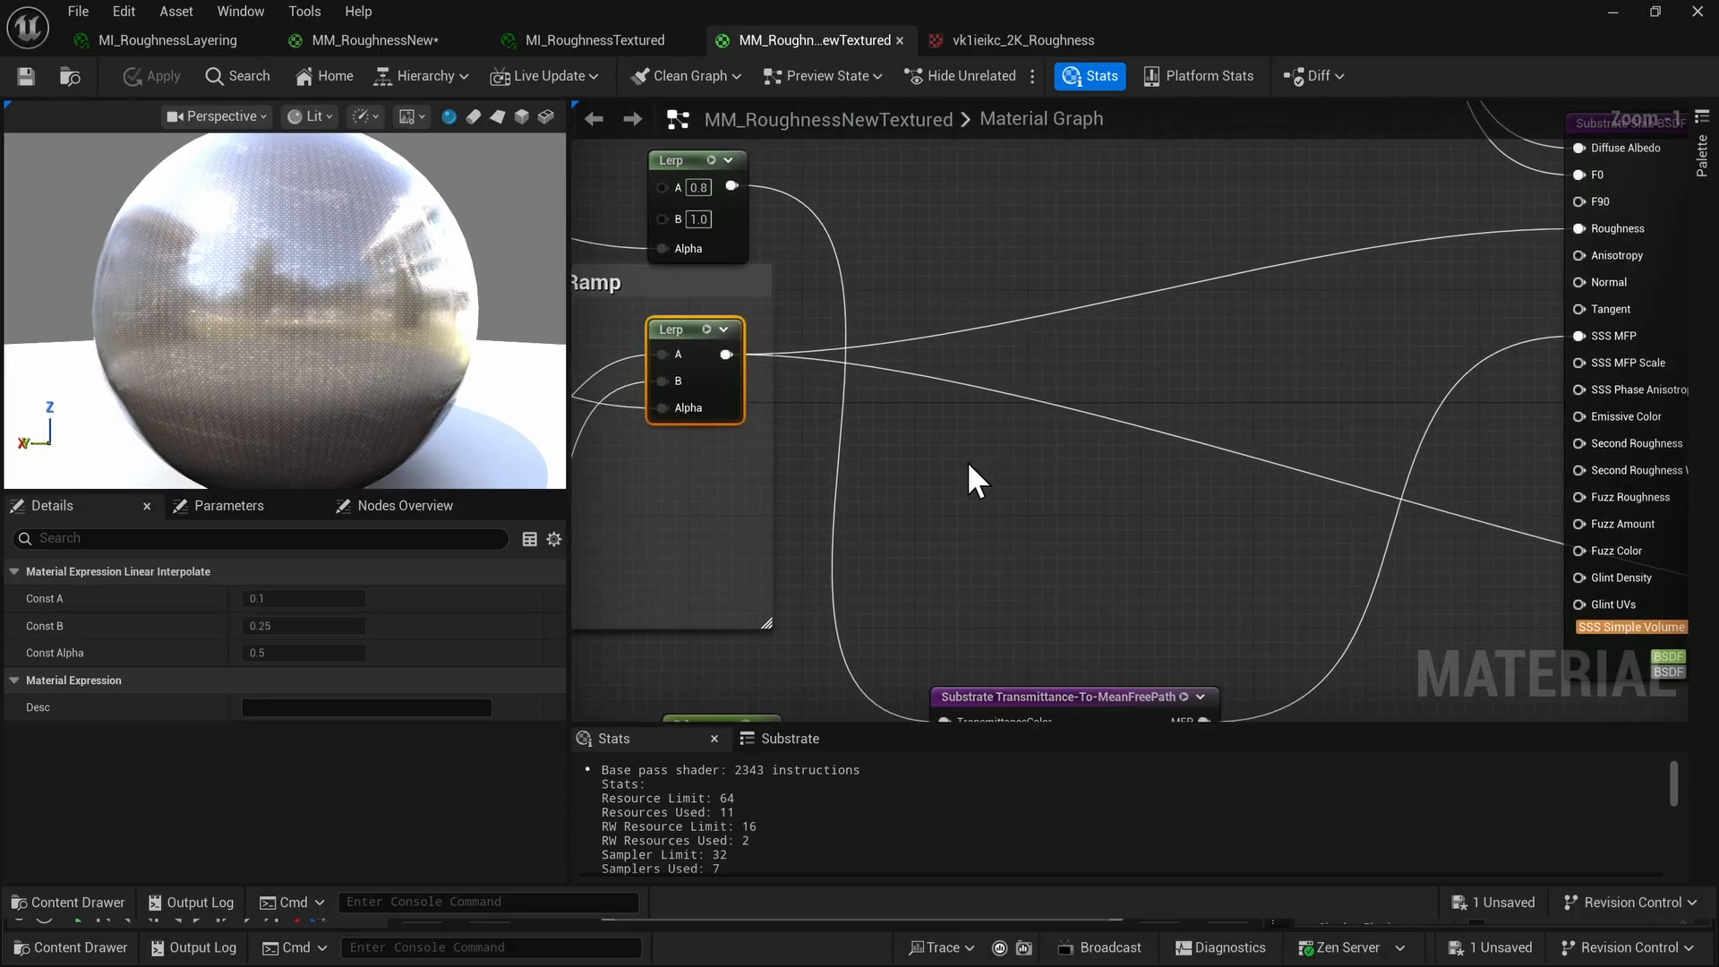
Follow the selected Lerp's output wires to the Vertical Layer's Top Thickness and the Slab BSDF's Roughness.
scroll(720, 367, "down", 2)
right_click_drag(1152, 492, 1093, 291)
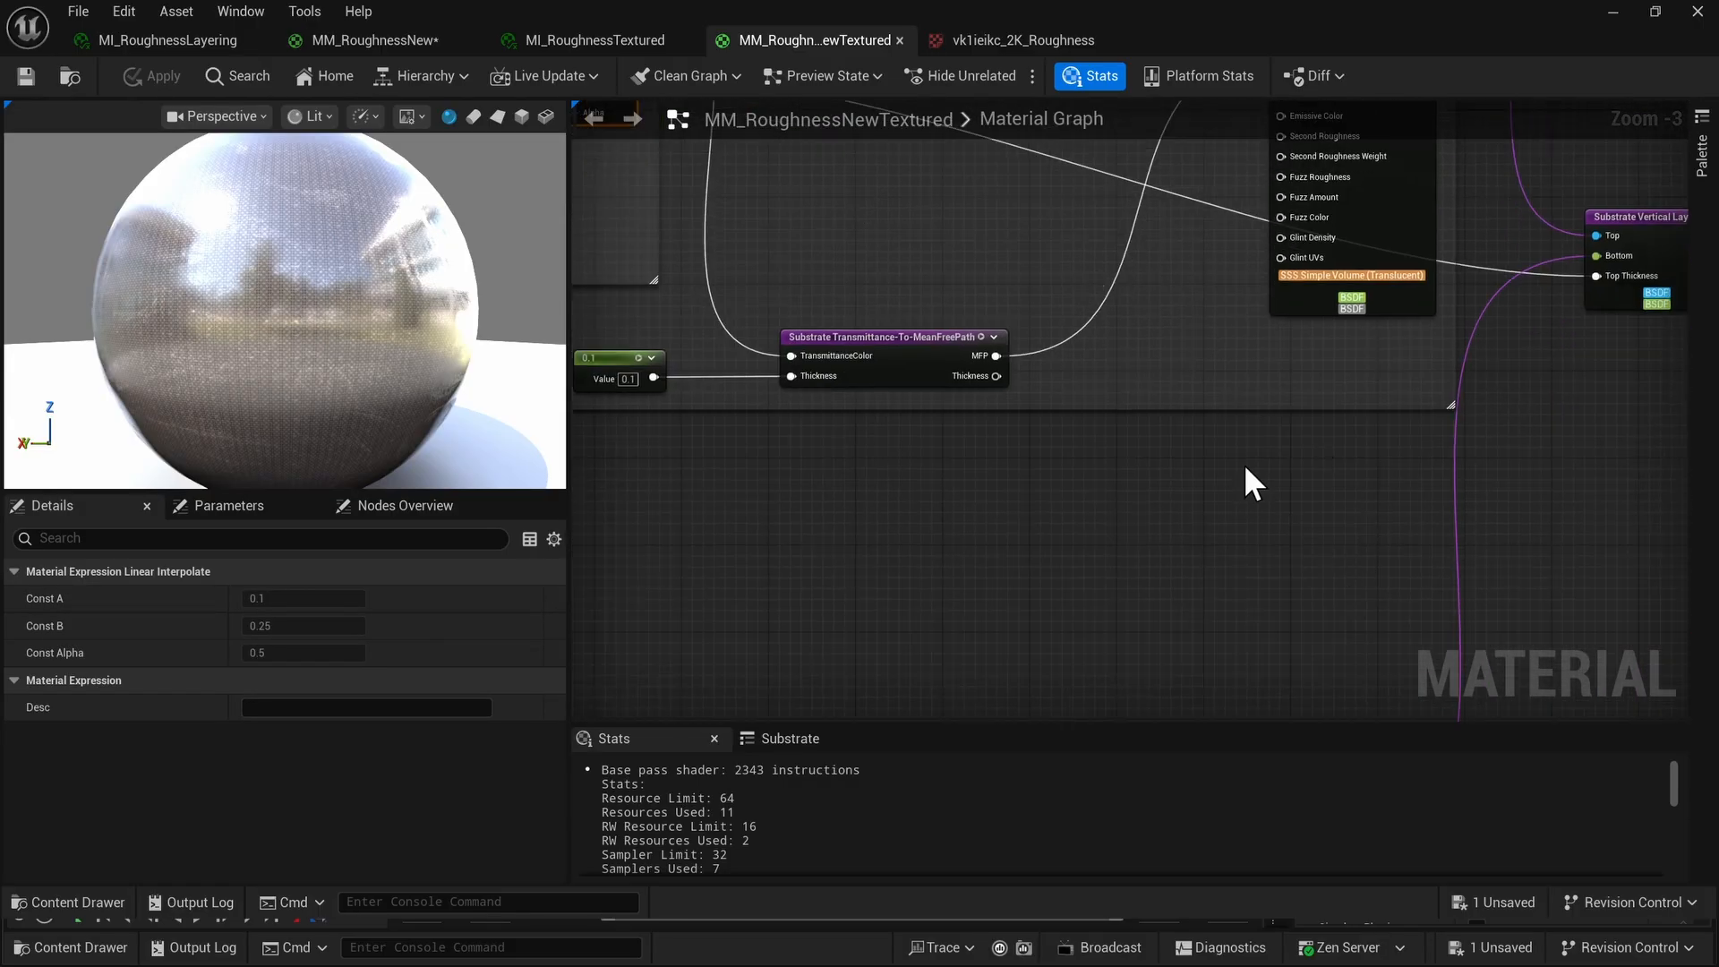
scroll(1245, 462, "down", 1)
right_click_drag(1273, 427, 1383, 510)
scroll(782, 163, "up", 3)
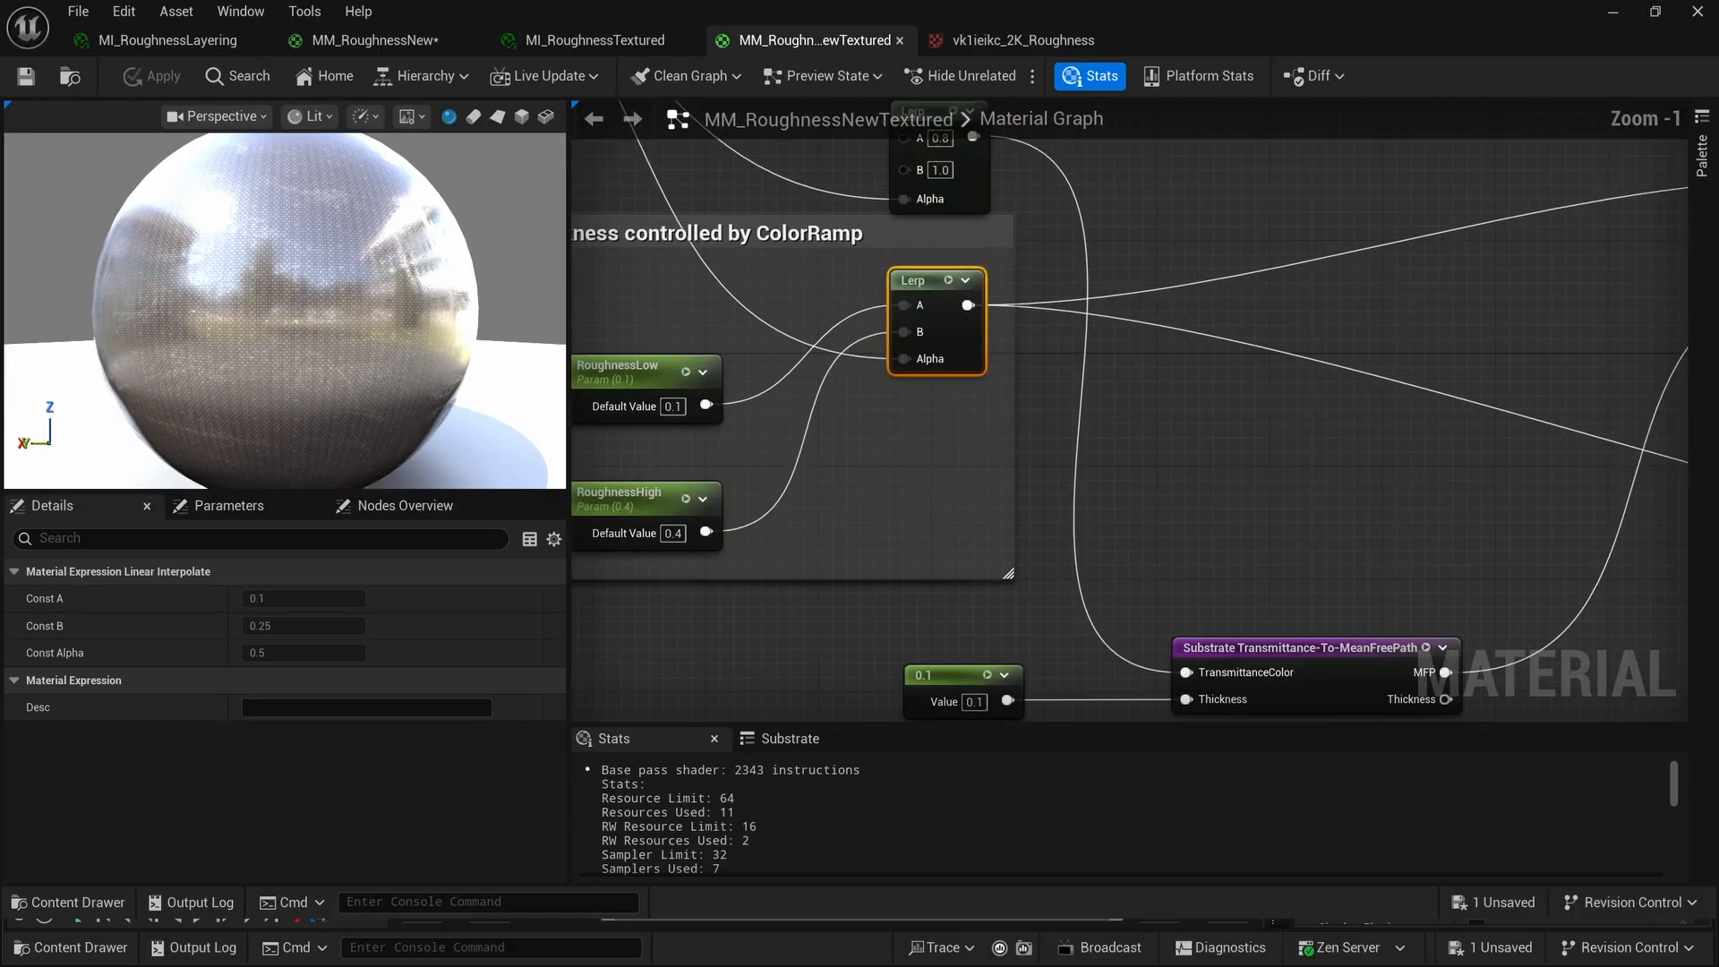
right_click_drag(1007, 299, 788, 388)
right_click_drag(1299, 350, 1133, 396)
scroll(1378, 293, "down", 1)
Examine the layered material's reflections on the preview sphere up close and from several angles.
right_click_drag(390, 295, 392, 335)
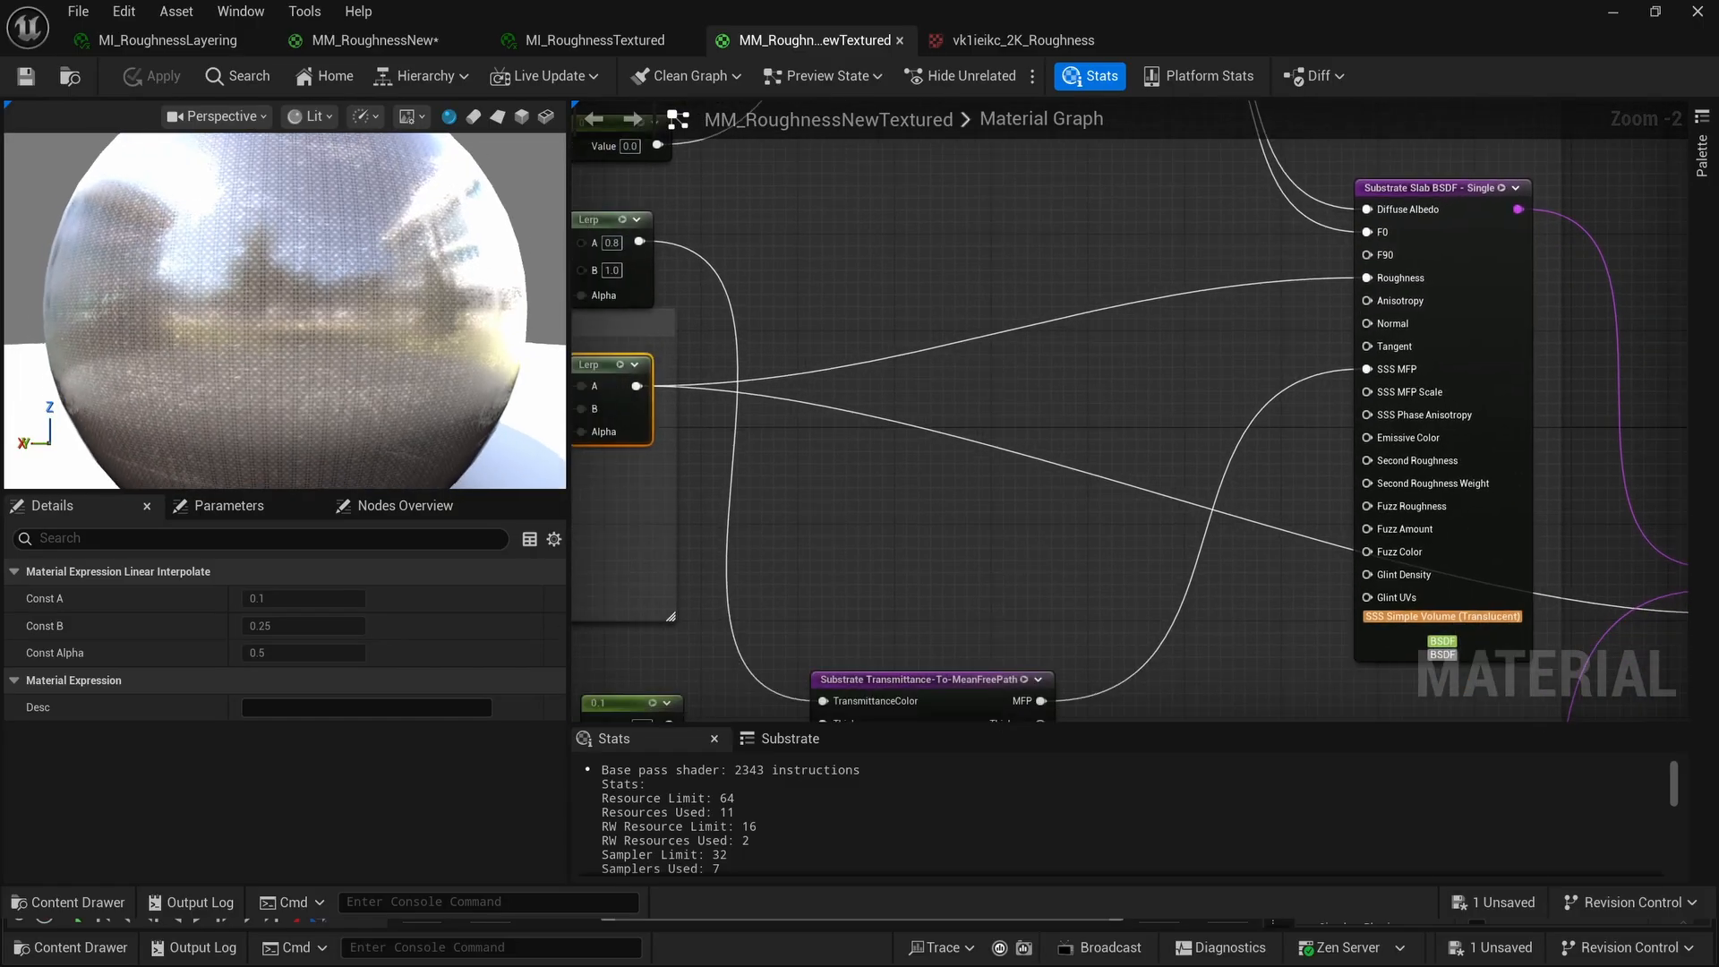
left_click_drag(392, 336, 357, 381)
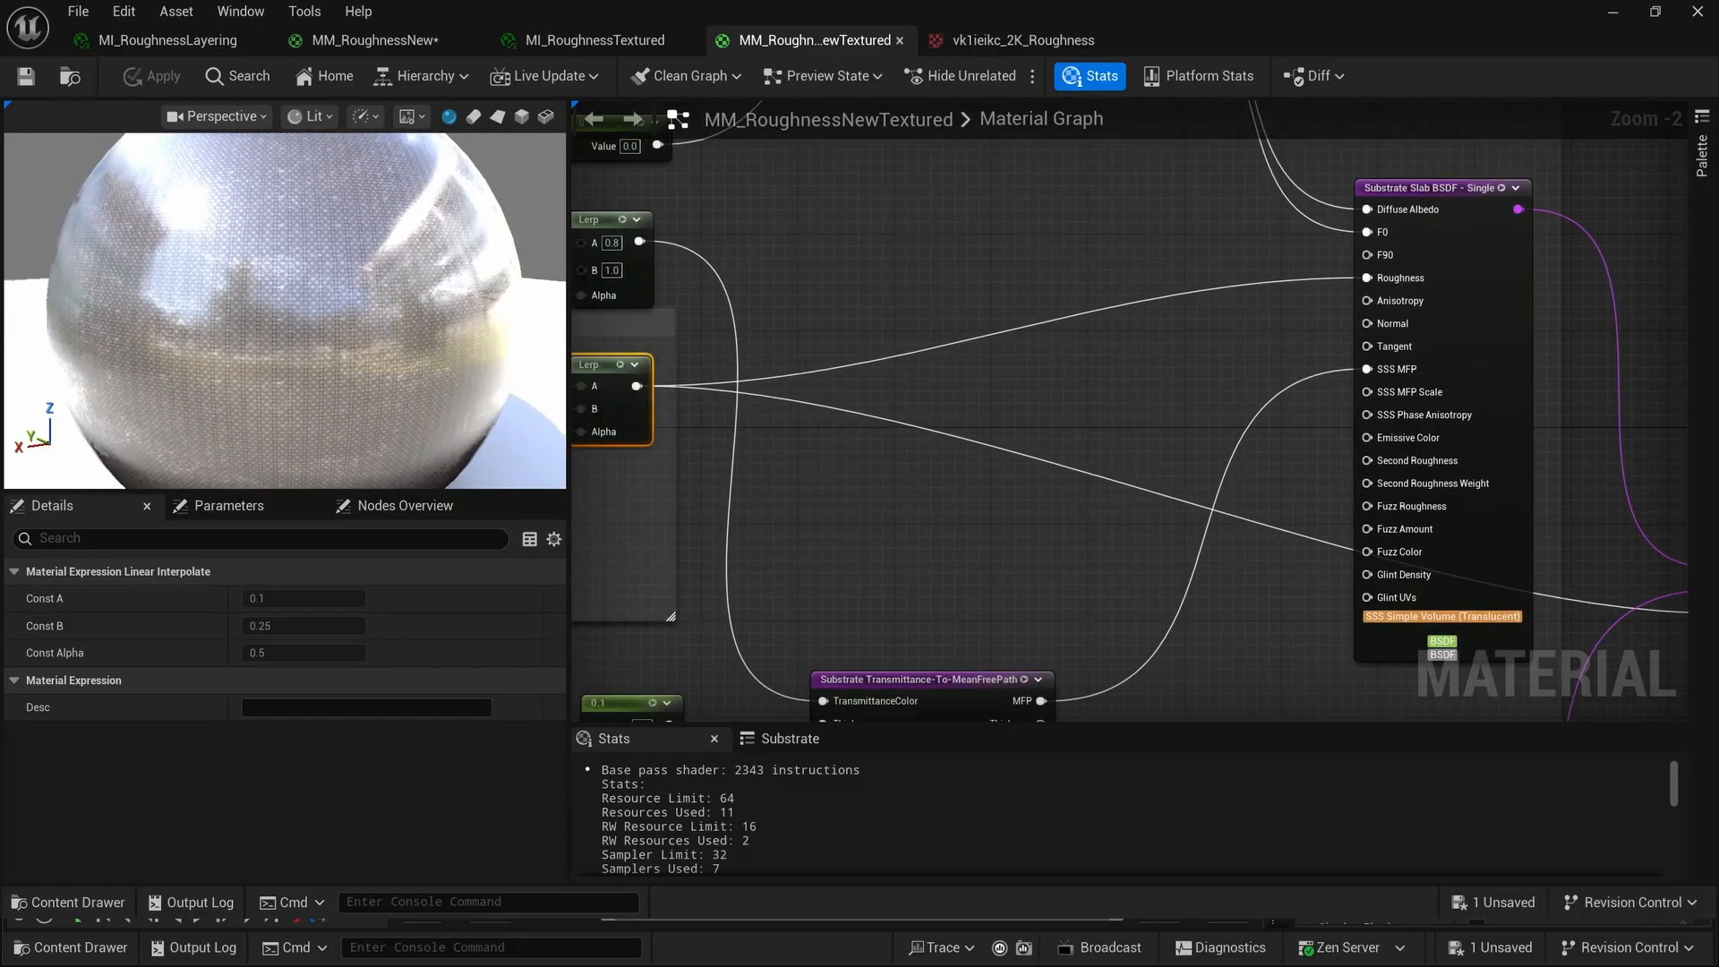
mouse_move(356, 331)
right_mouse_down()
mouse_move(356, 412)
mouse_move(356, 331)
right_mouse_up()
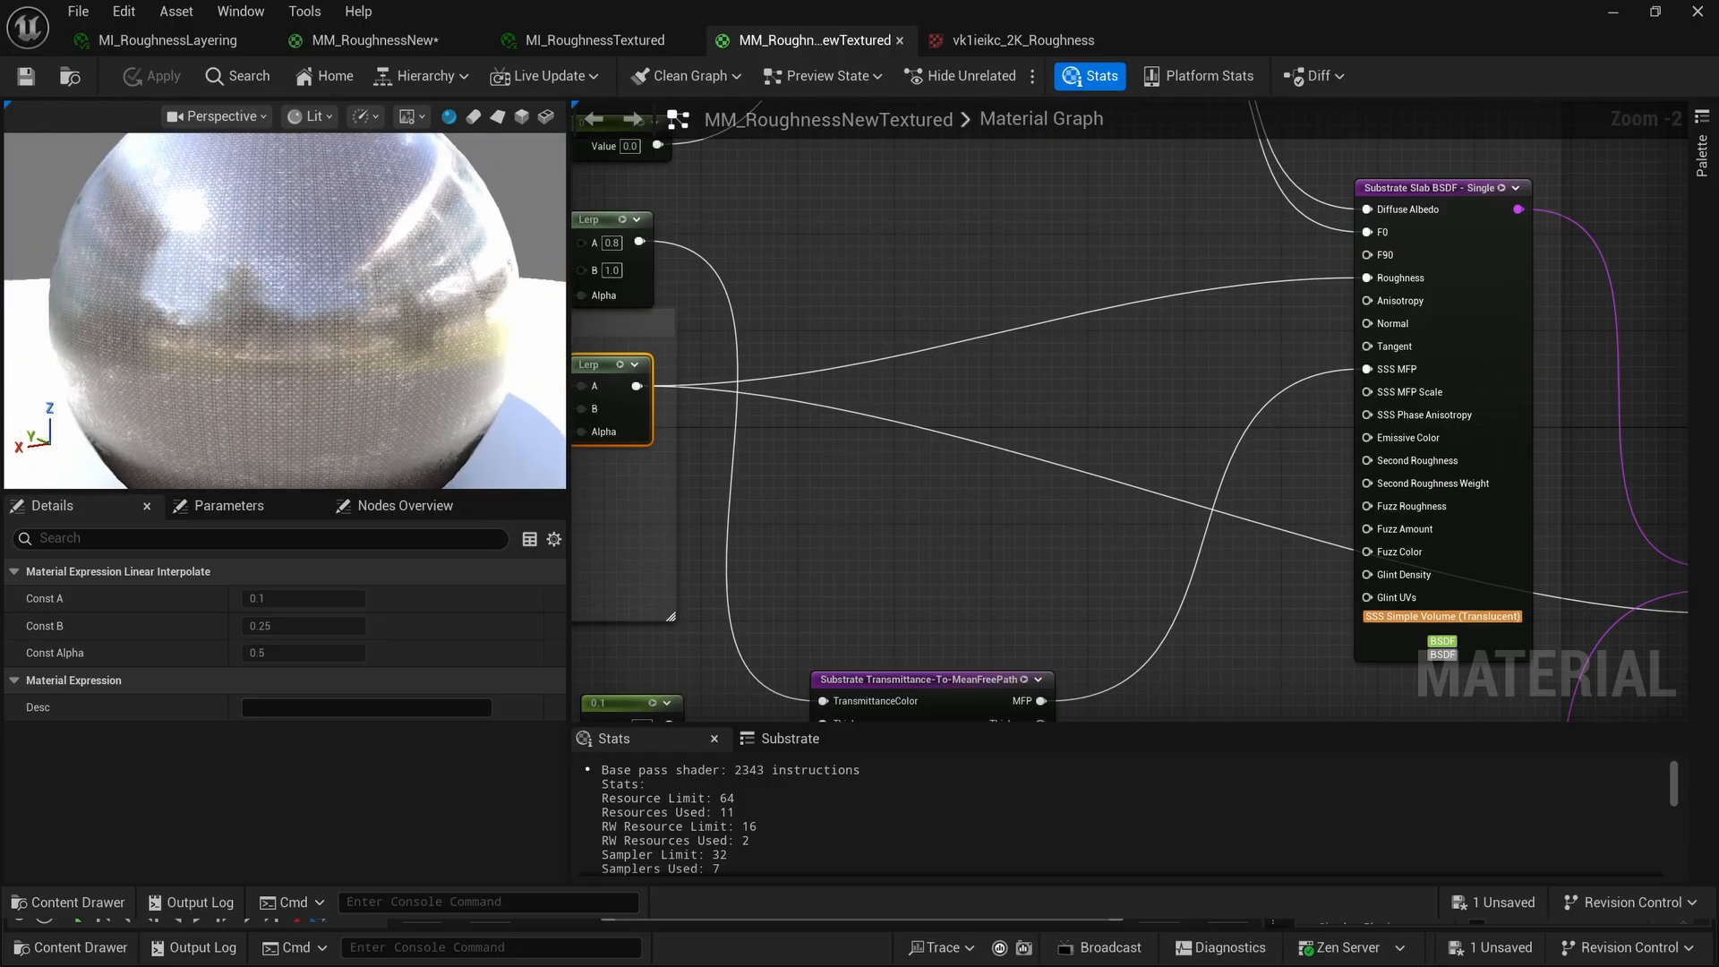
left_click_drag(416, 319, 416, 319)
right_click_drag(383, 236, 383, 296)
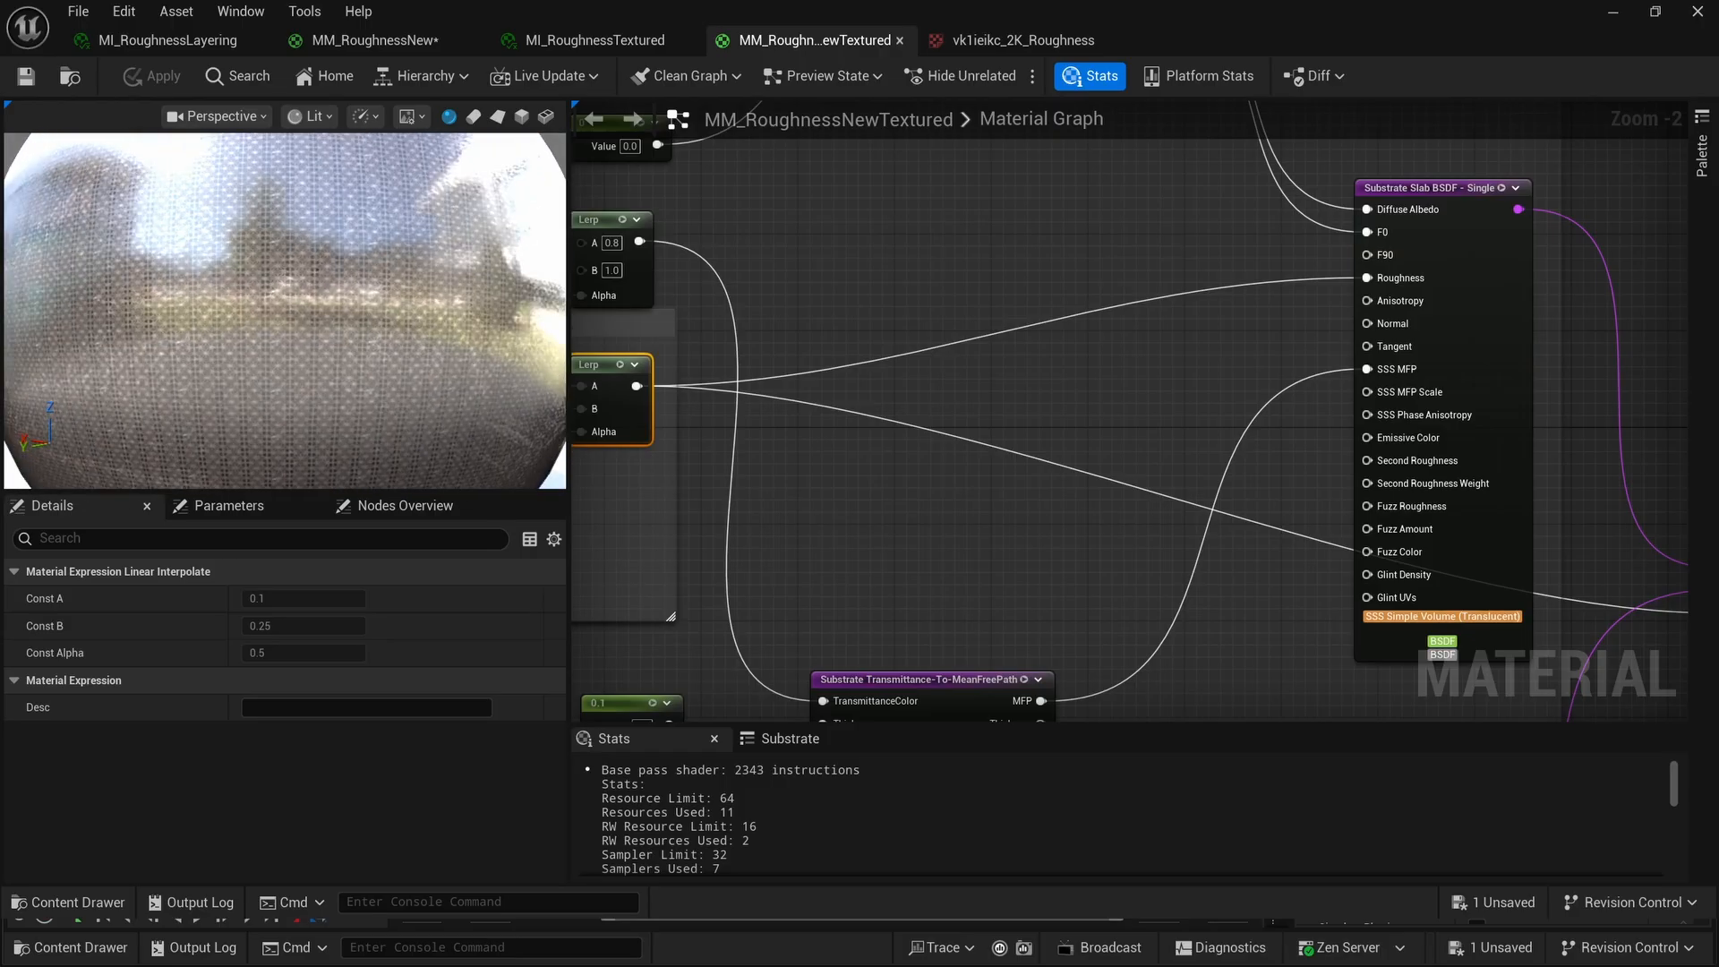
left_click_drag(386, 256, 428, 297)
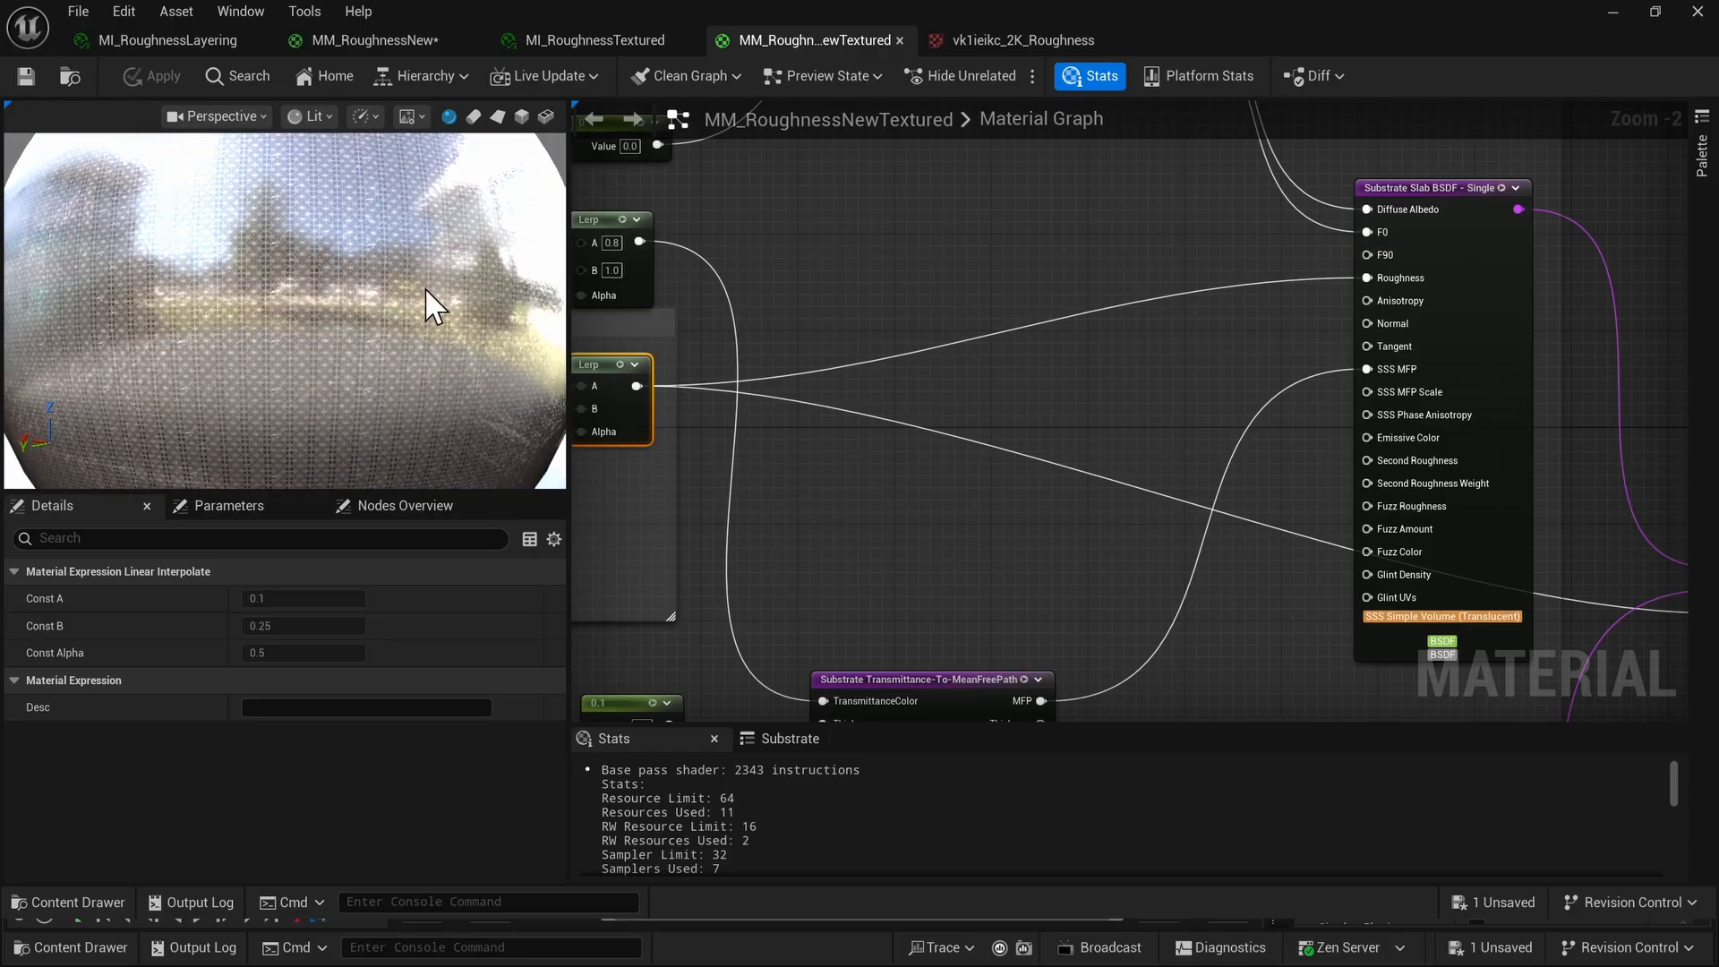
Review the thickness group's roughness inputs and compare them with the sphere's reflections from far and near.
scroll(935, 467, "down", 1)
right_click_drag(933, 464, 980, 477)
right_click_drag(763, 402, 936, 420)
right_click_drag(821, 399, 868, 495)
scroll(364, 287, "down", 6)
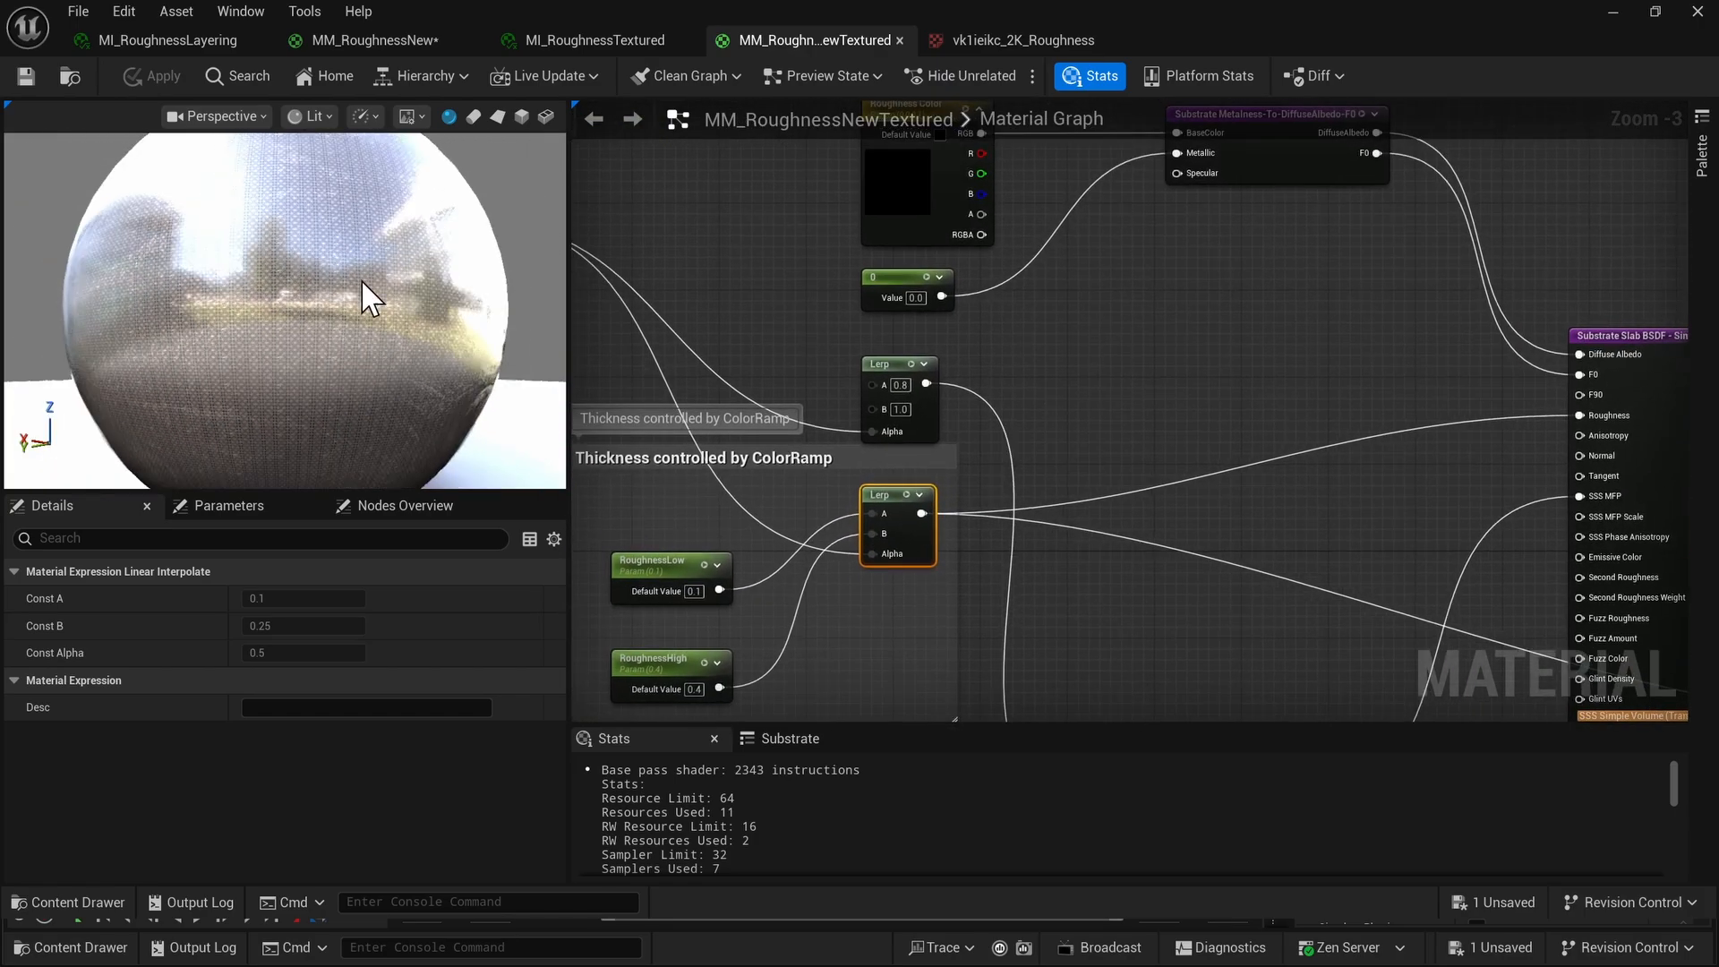
left_click_drag(364, 288, 430, 284)
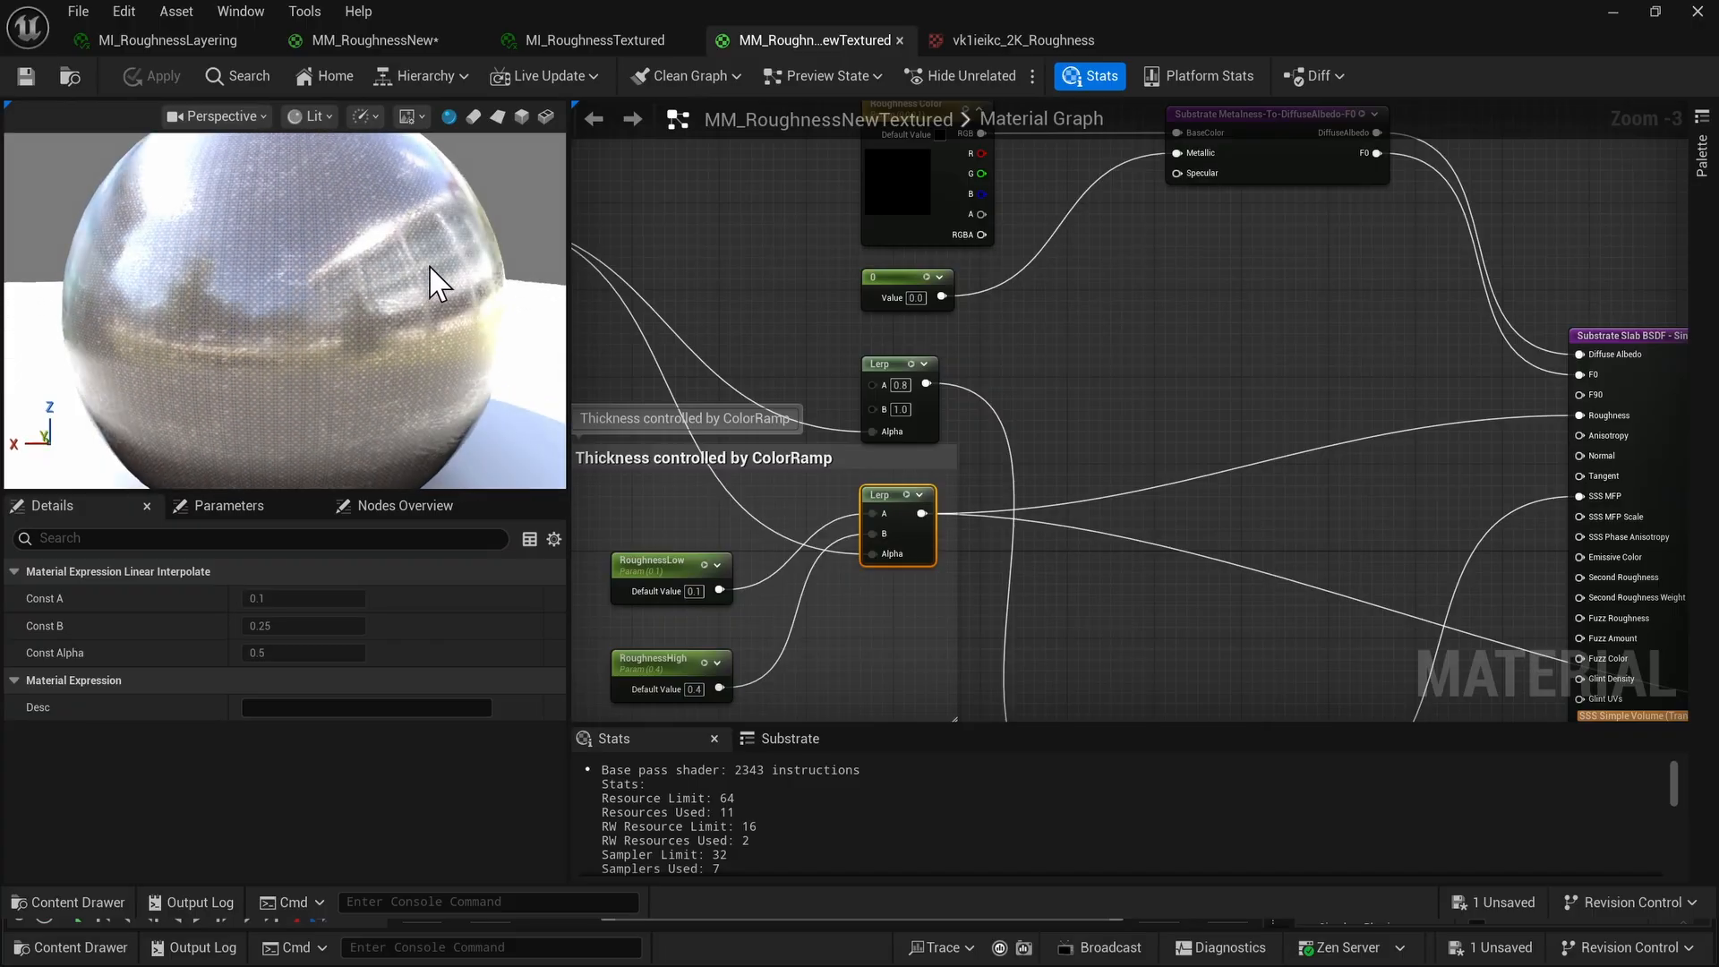
right_click_drag(416, 255, 416, 201)
Check how the two Lerps and Transmittance-To-MeanFreePath connect to the Slab BSDF's Roughness and SSS MFP inputs.
right_click_drag(1213, 655, 1128, 513)
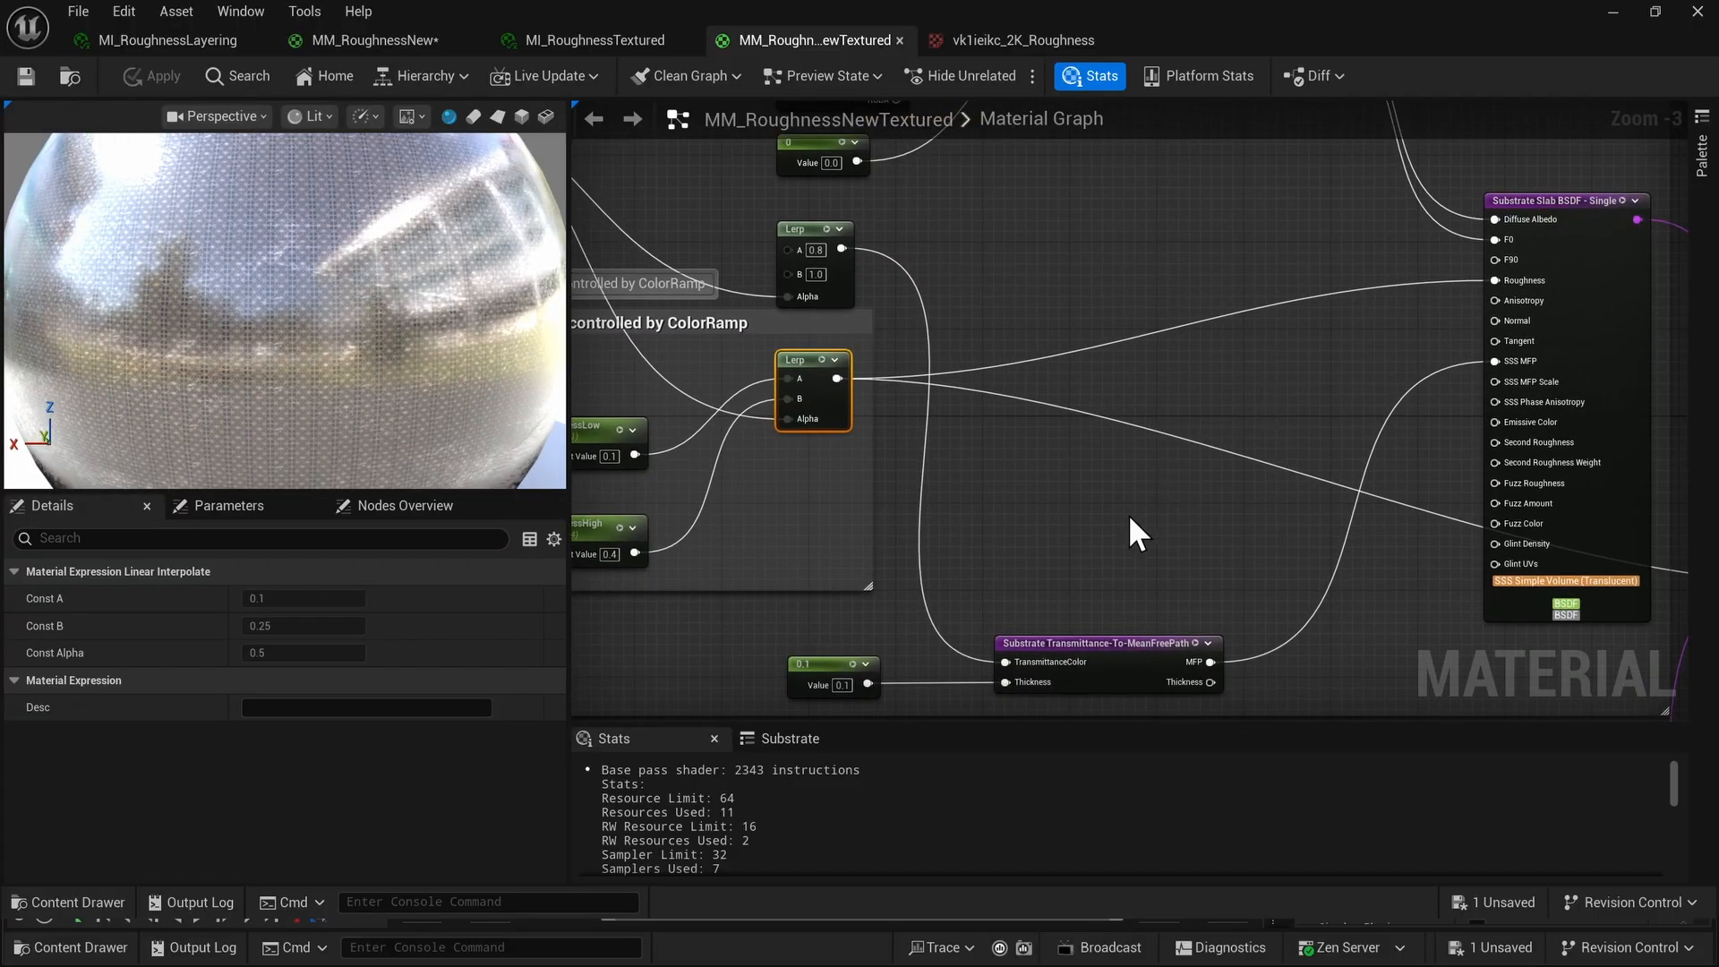
right_click_drag(1366, 452, 1168, 445)
right_click_drag(612, 369, 772, 397)
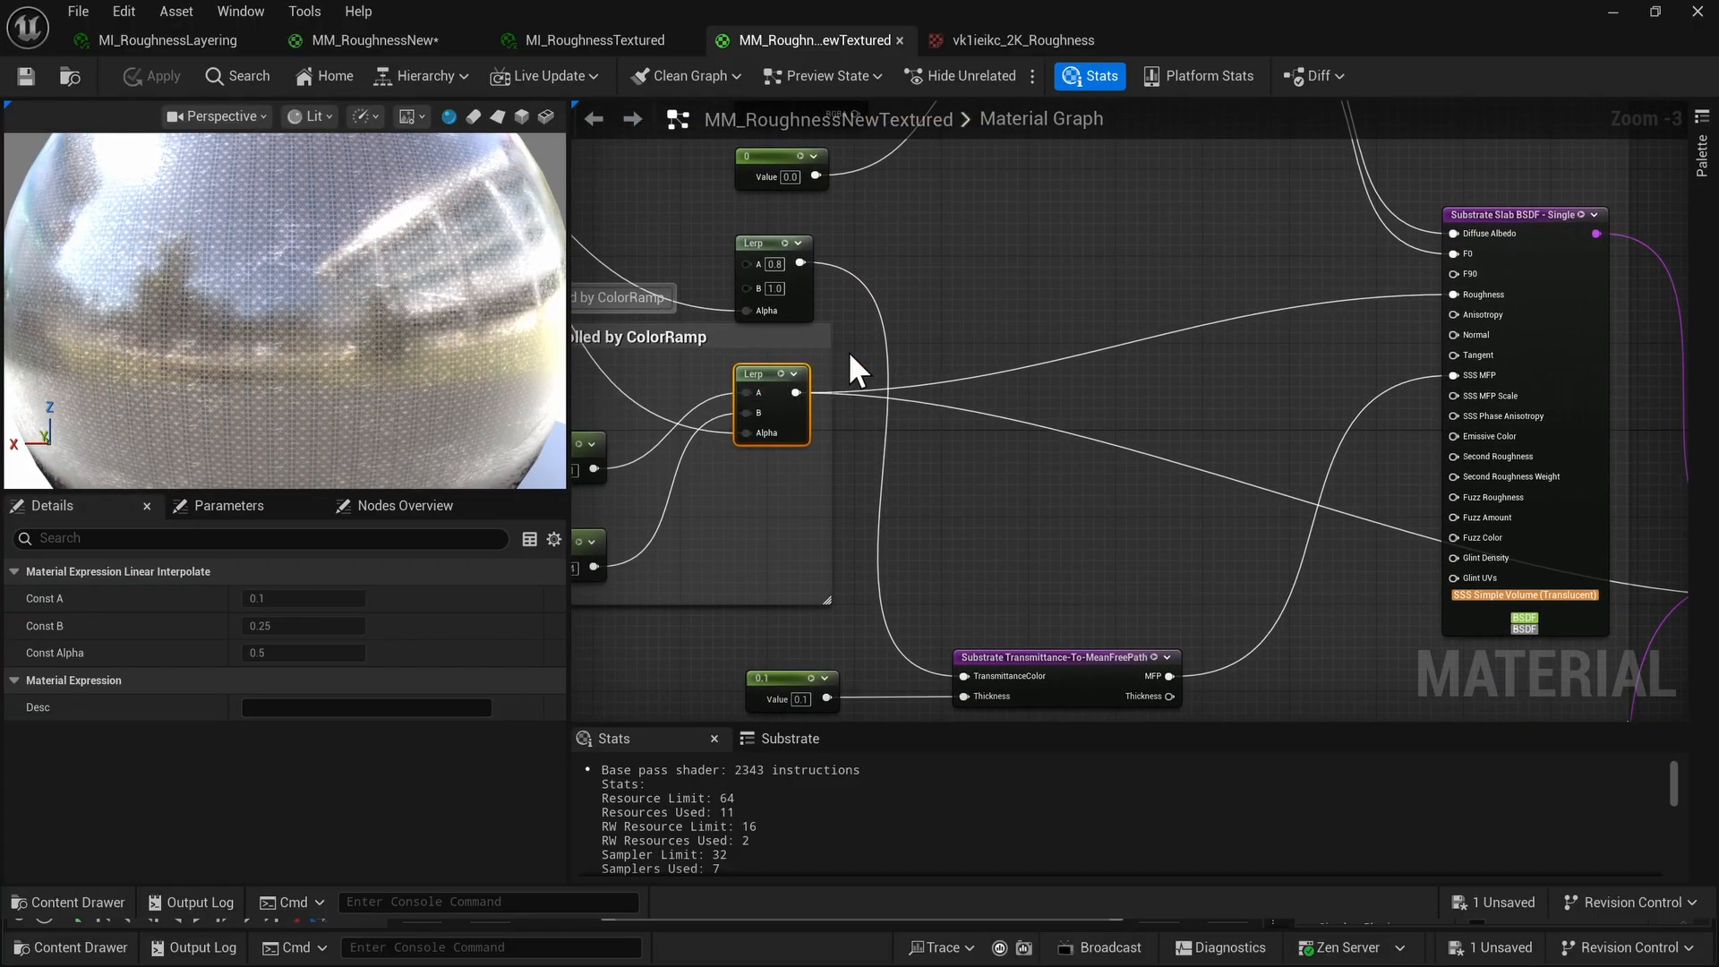
Inspect the RoughnessLow and RoughnessHigh parameters feeding the Lerp in the ColorRamp-controlled thickness group.
right_click_drag(1168, 483, 1363, 427)
scroll(1356, 428, "down", 1)
mouse_move(527, 353)
right_mouse_down()
mouse_move(527, 403)
mouse_move(545, 355)
right_mouse_up()
scroll(738, 439, "down", 1)
right_click_drag(878, 431, 926, 315)
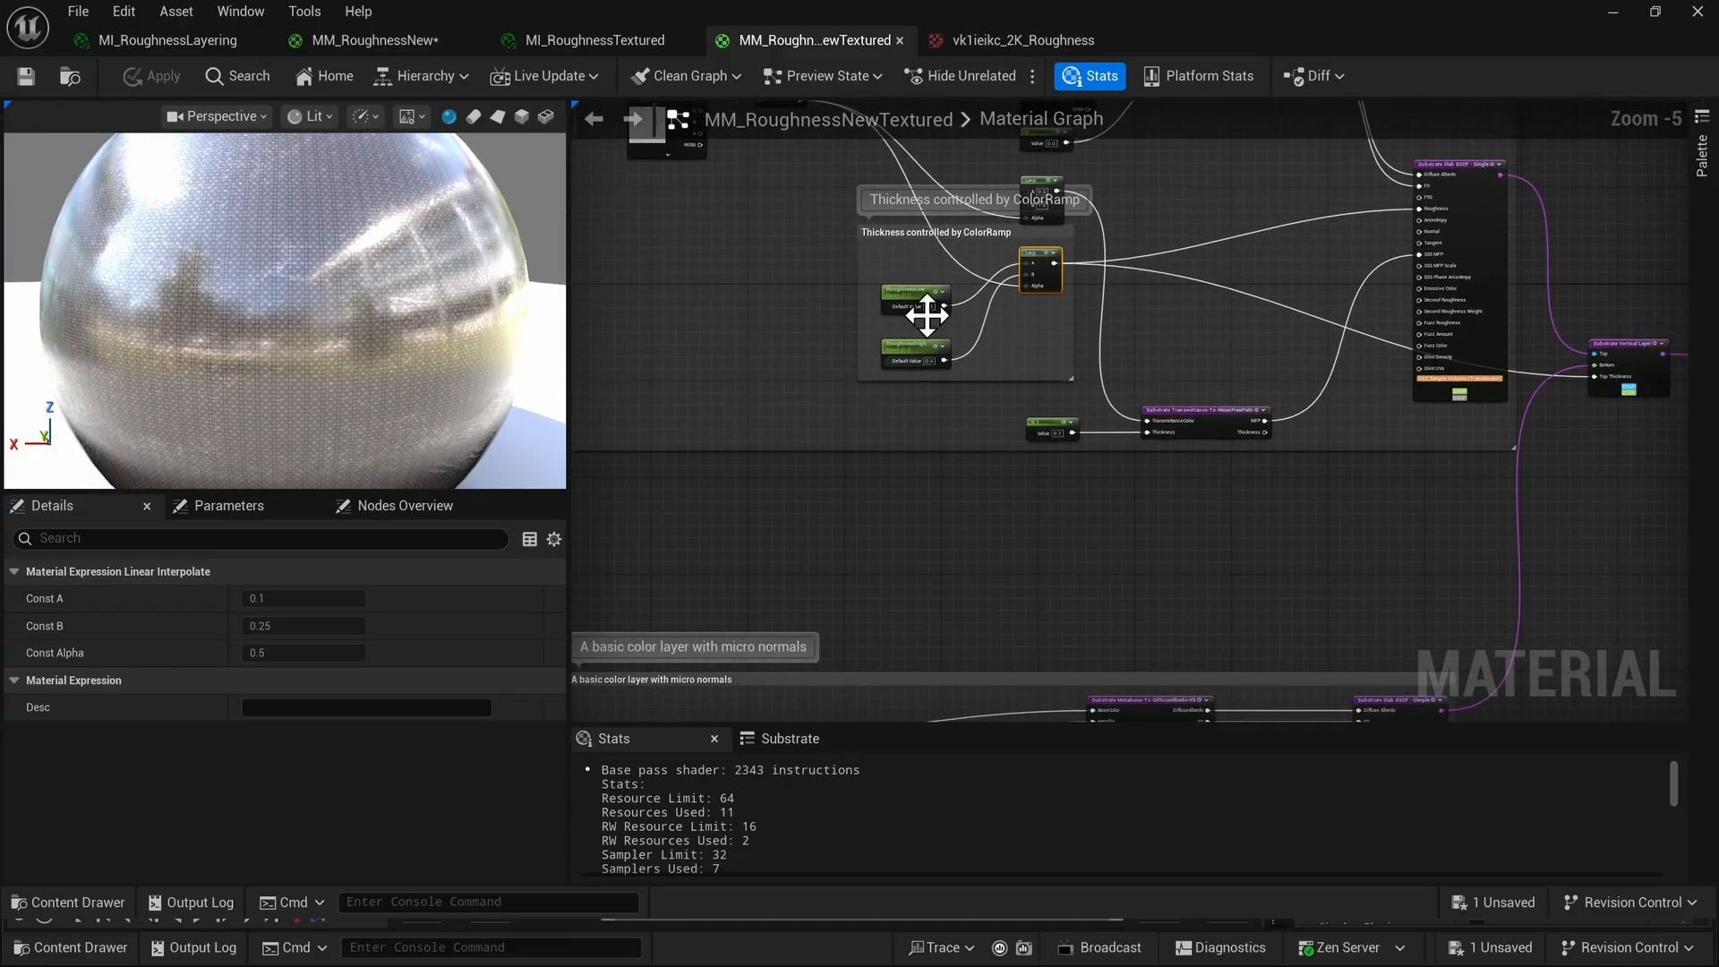
scroll(927, 315, "up", 5)
left_click(895, 265)
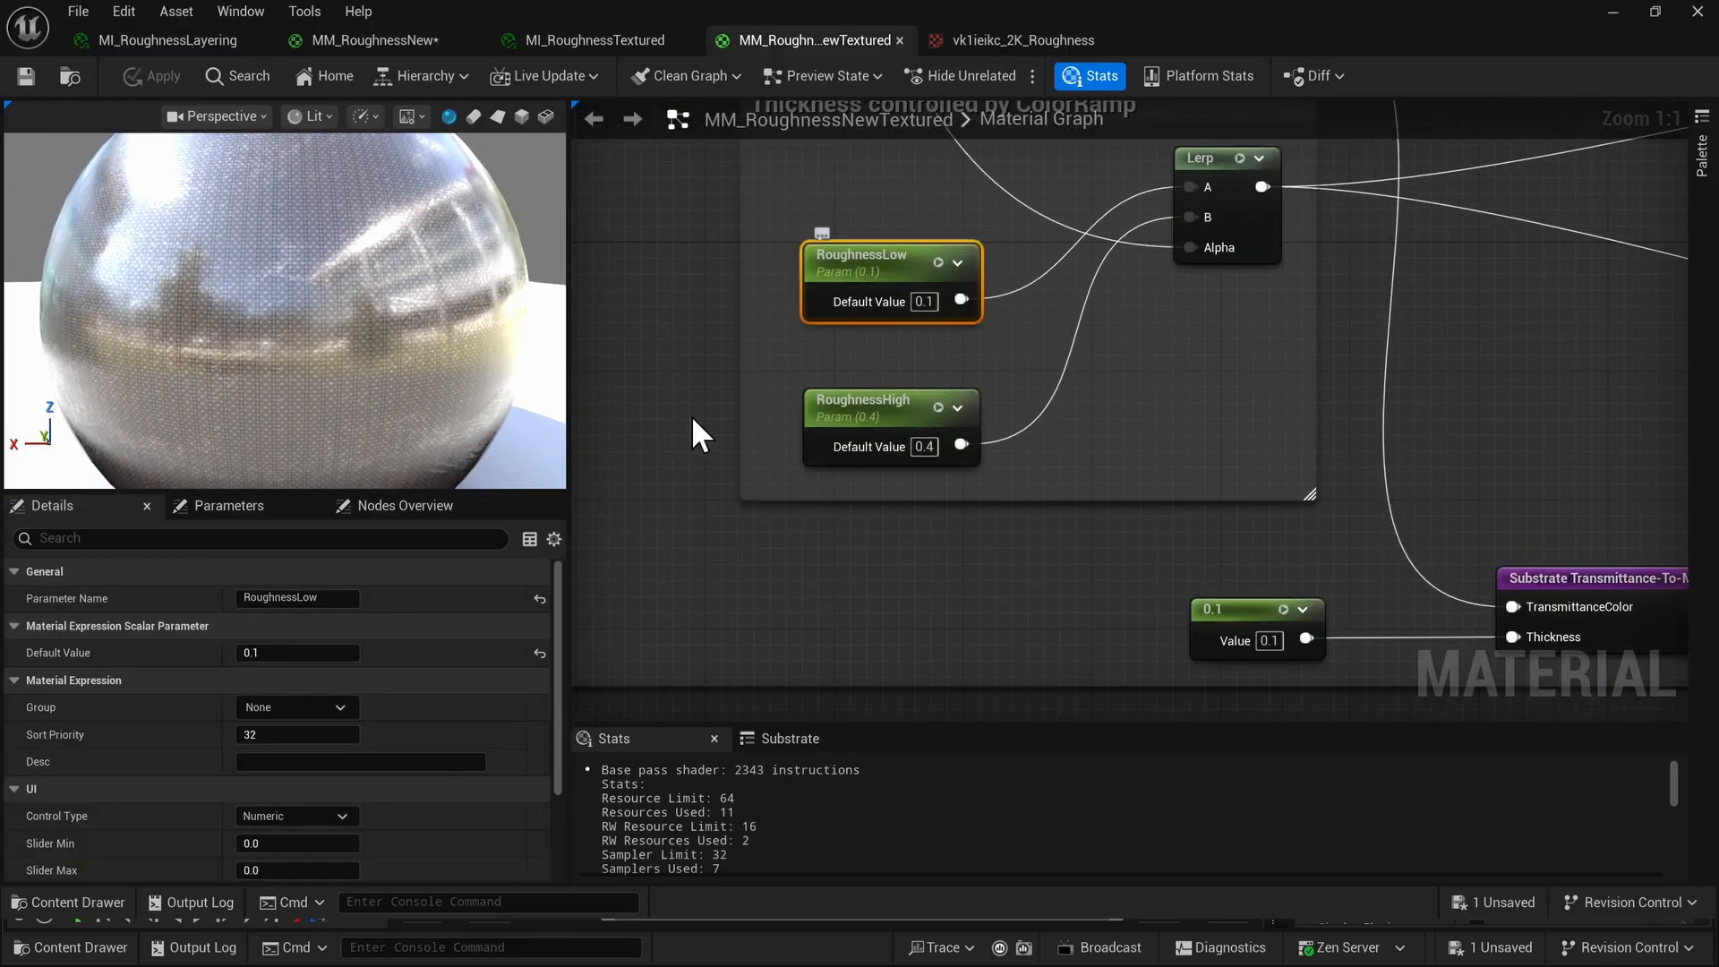
right_click_drag(1049, 304, 1042, 345)
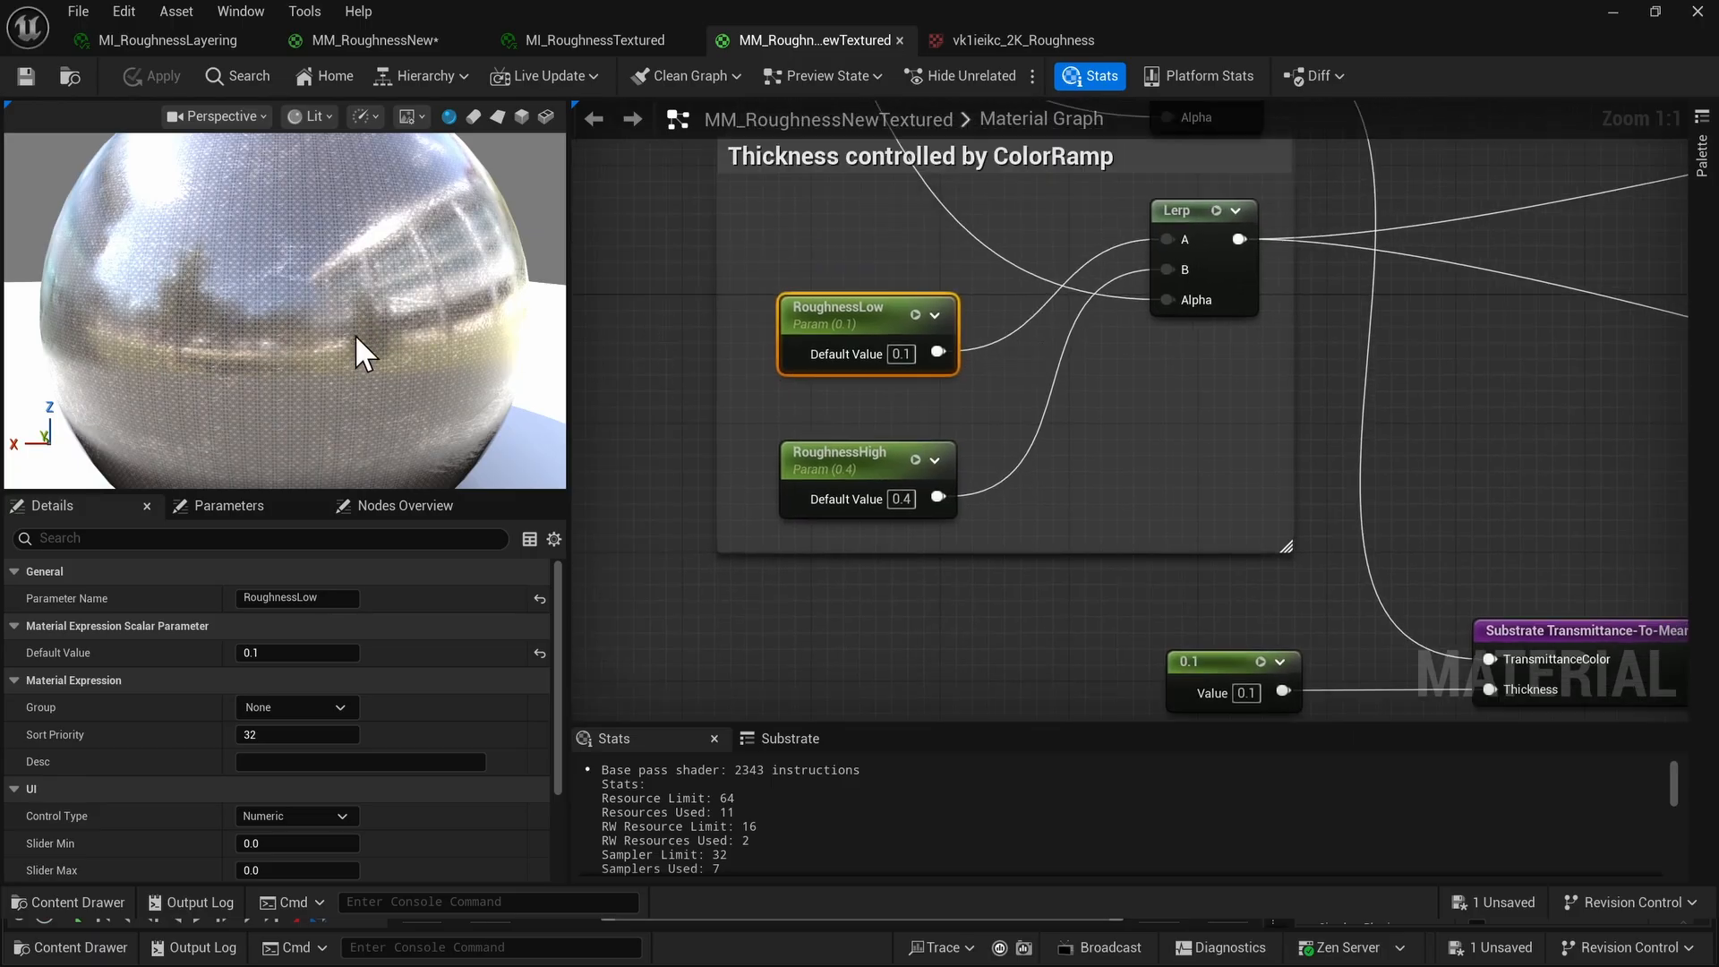
left_click(845, 466)
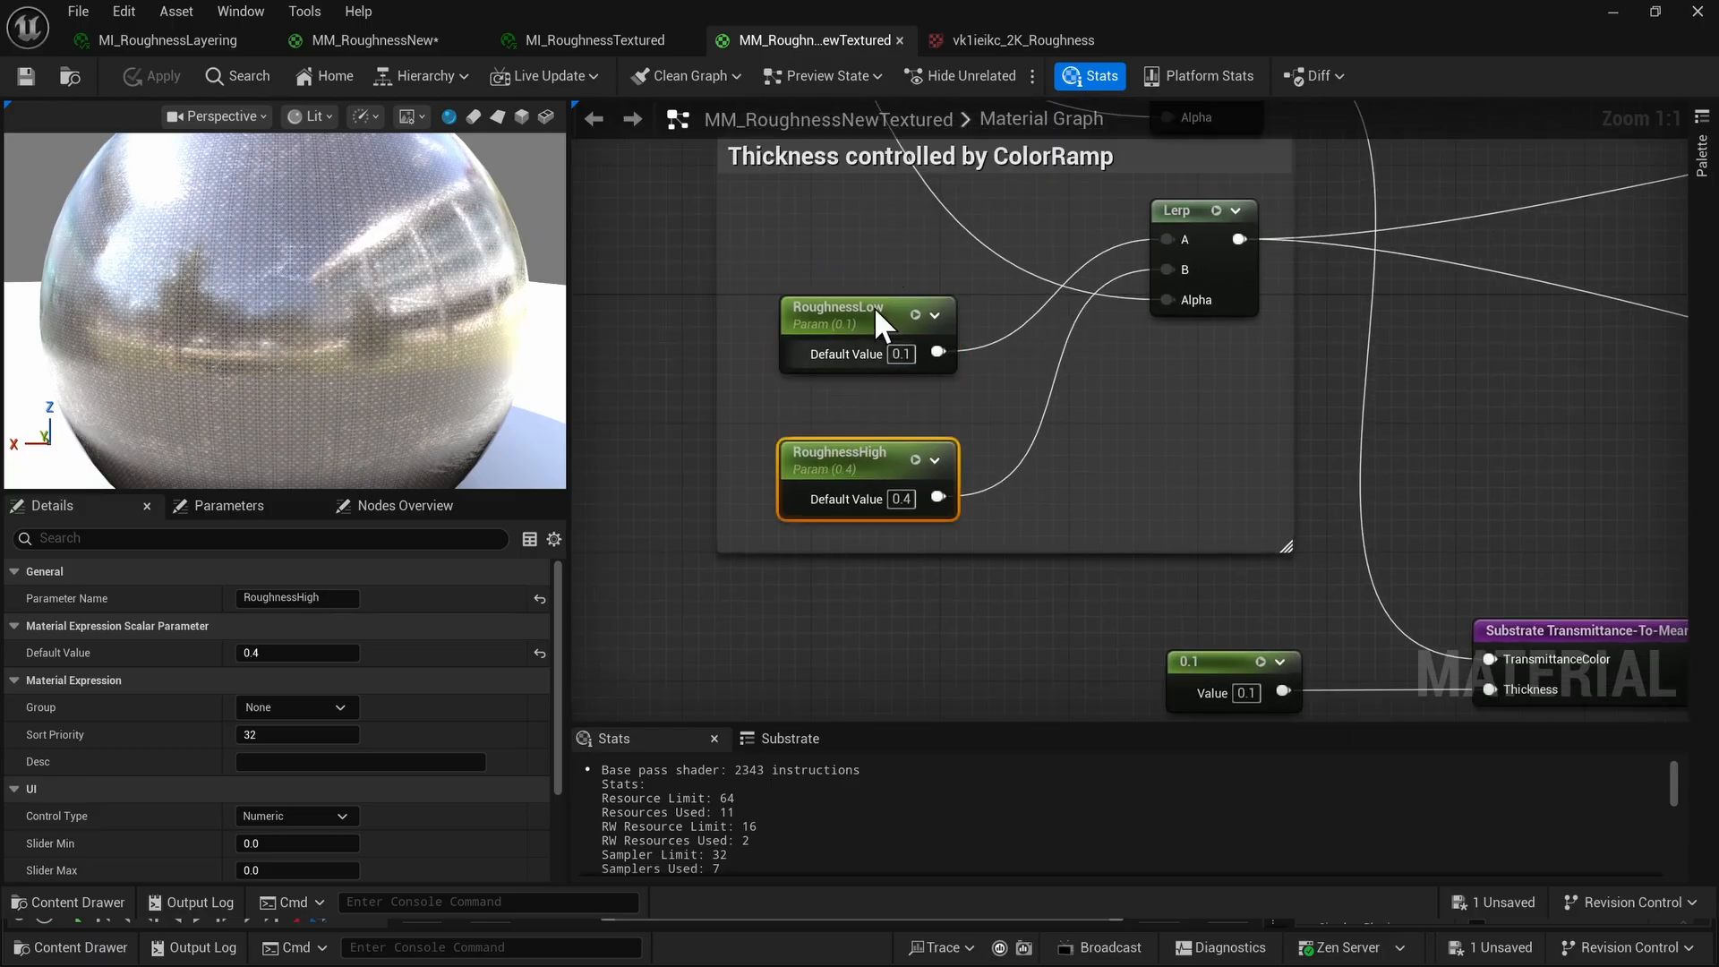
left_click(874, 321)
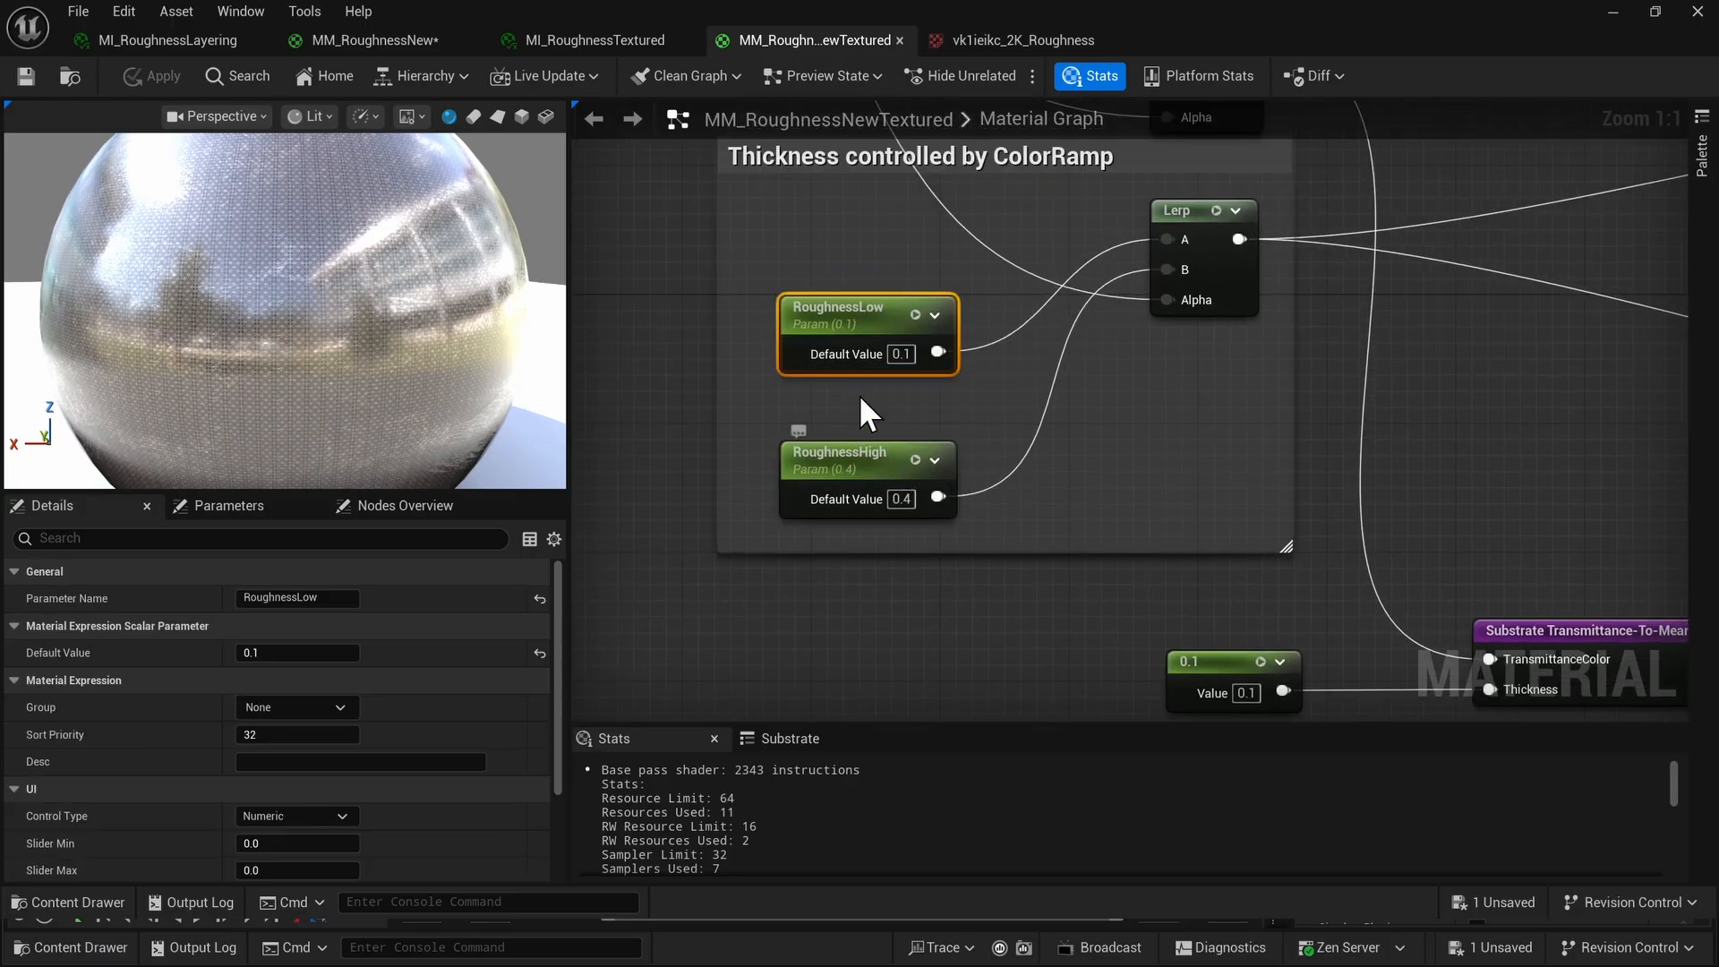
left_click(856, 469)
Trace the graph from the Transmittance-To-MeanFreePath node to the Vertical Layer, then review the roughness layer group as a whole.
scroll(863, 467, "down", 2)
right_click_drag(1197, 364, 796, 424)
scroll(796, 423, "down", 2)
right_click_drag(1368, 503, 1093, 249)
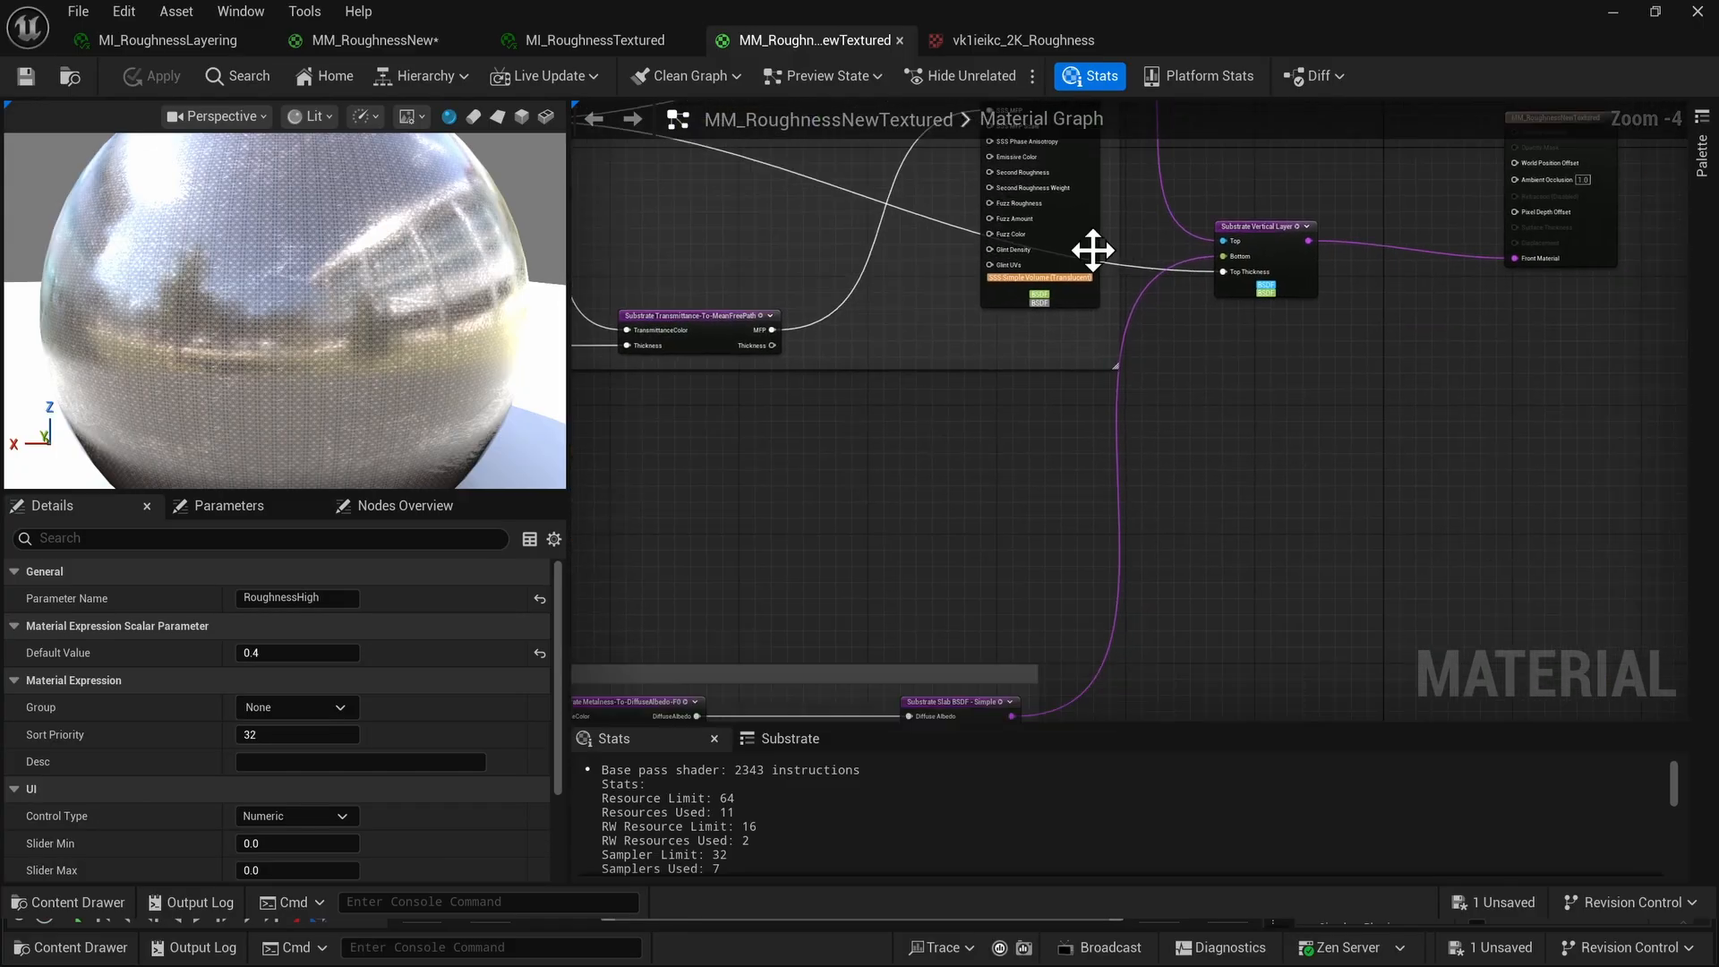
scroll(1092, 249, "down", 3)
right_click_drag(1102, 347, 1237, 581)
scroll(1120, 427, "up", 2)
right_click_drag(1088, 380, 1292, 372)
scroll(863, 417, "down", 1)
mouse_move(309, 261)
right_mouse_down()
mouse_move(308, 215)
mouse_move(309, 261)
right_mouse_up()
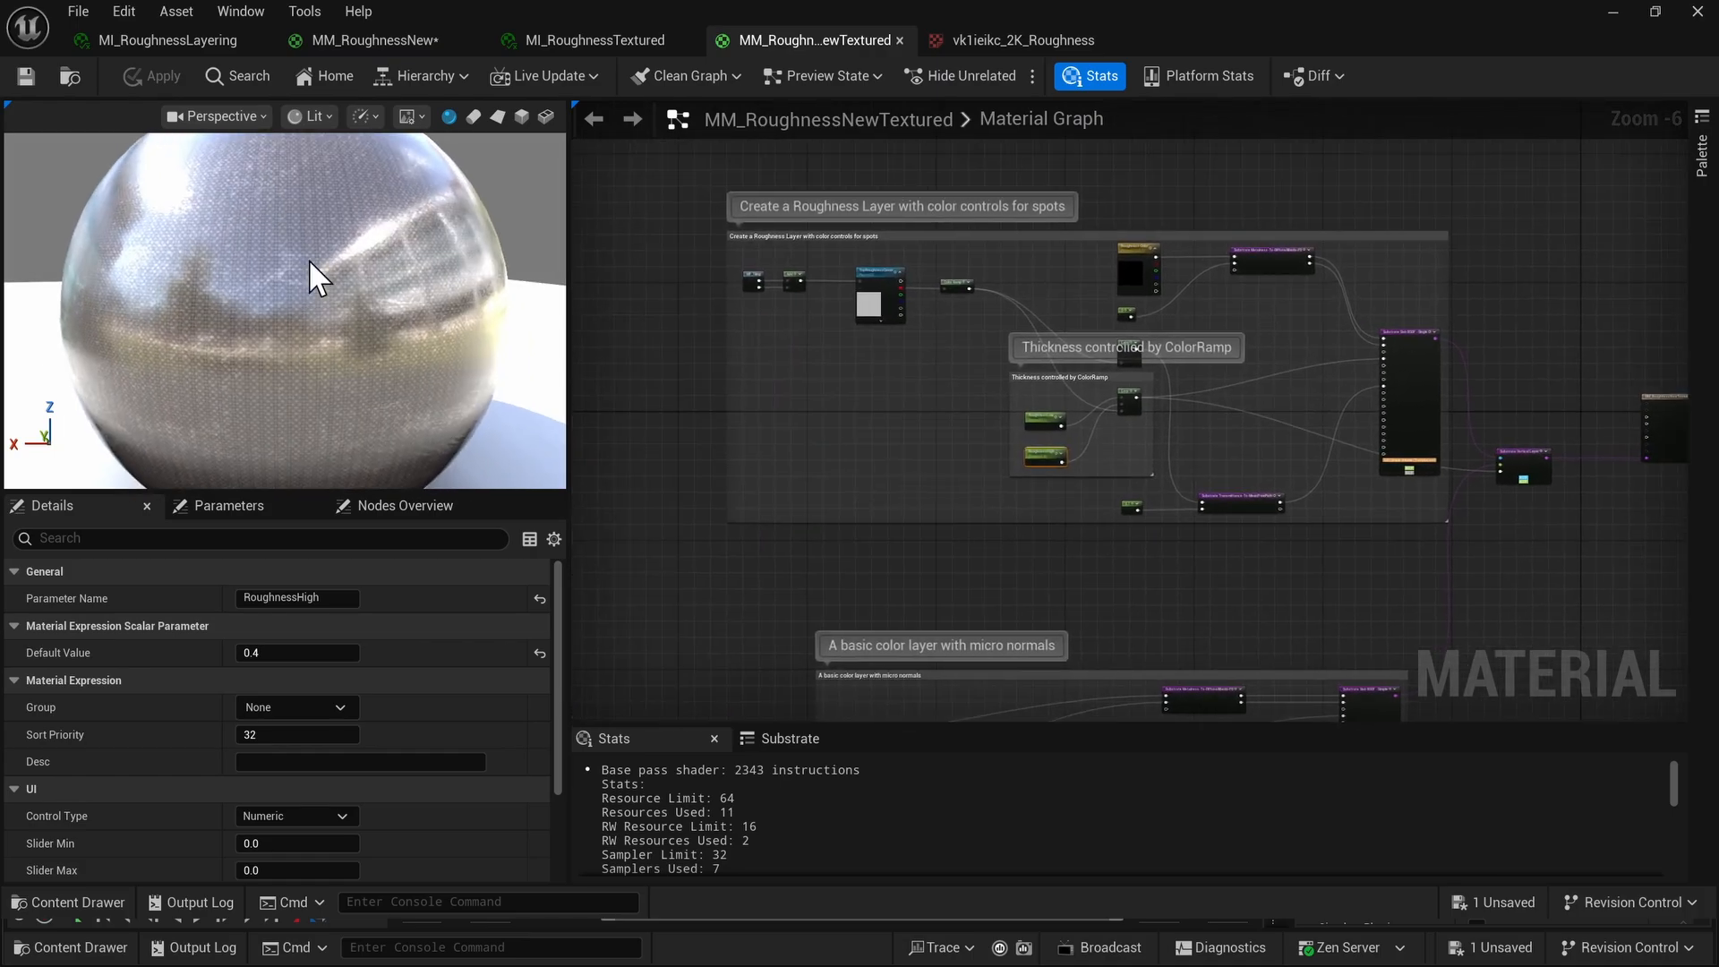
Review the scalar roughness parameters of the MI_RoughnessTextured instance and compare them with those of MI_RoughnessLayering.
left_click(367, 40)
left_click(577, 27)
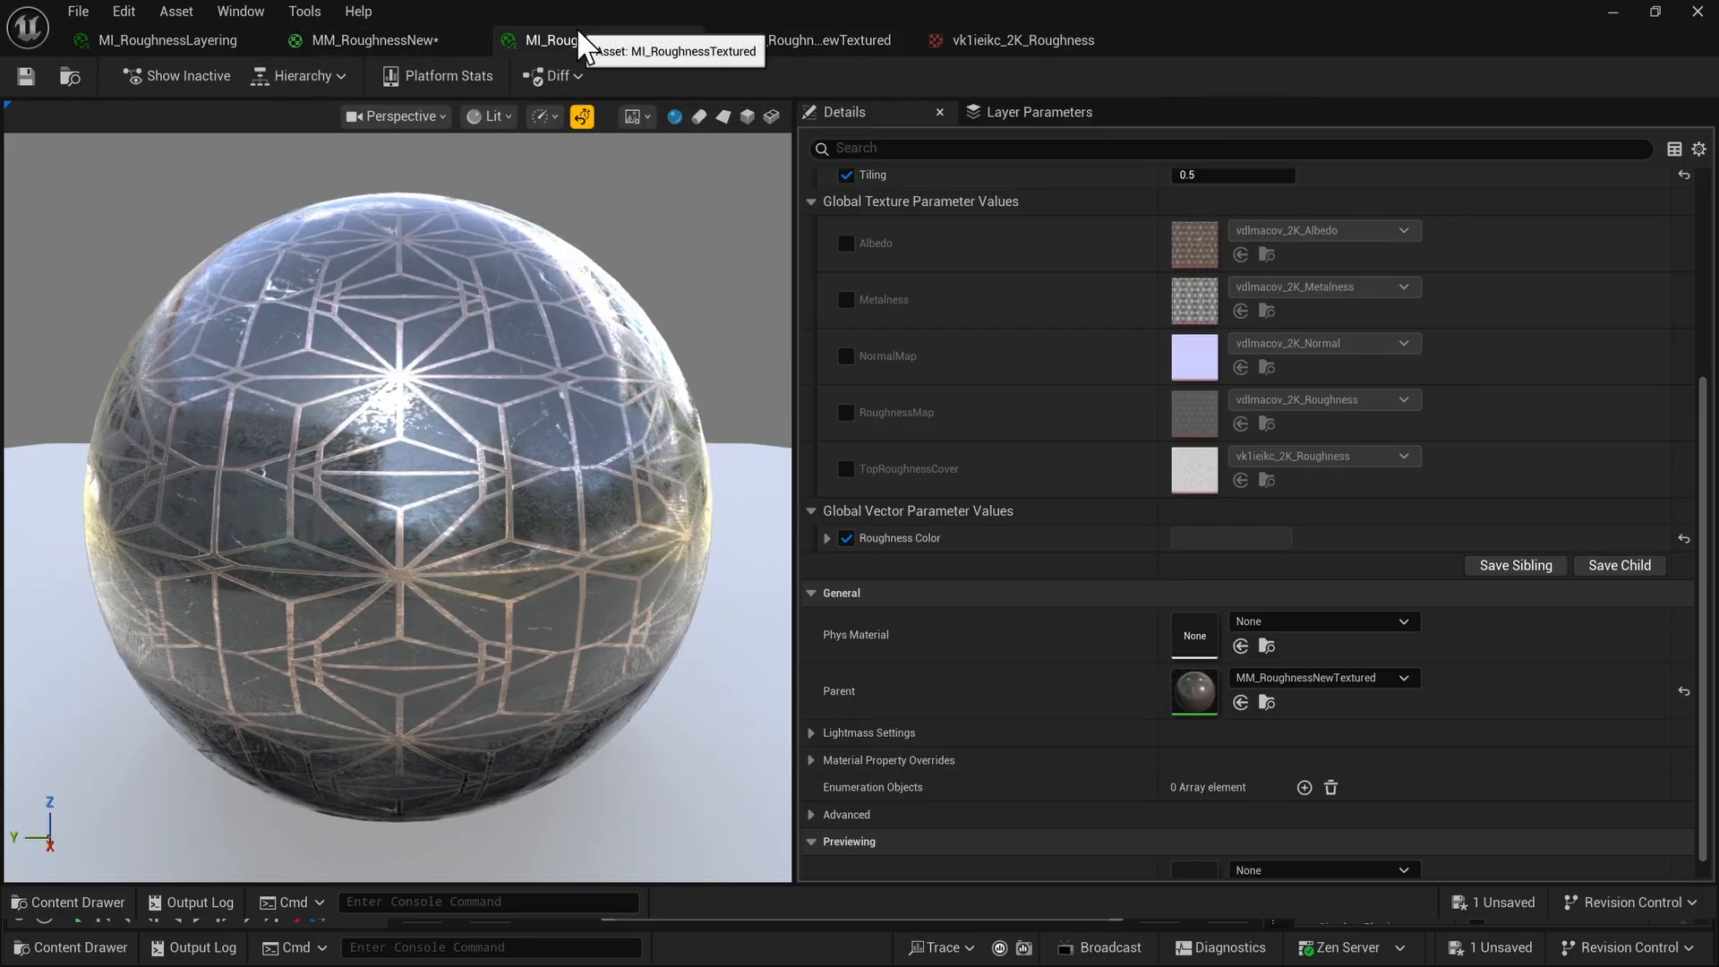
scroll(1020, 544, "up", 5)
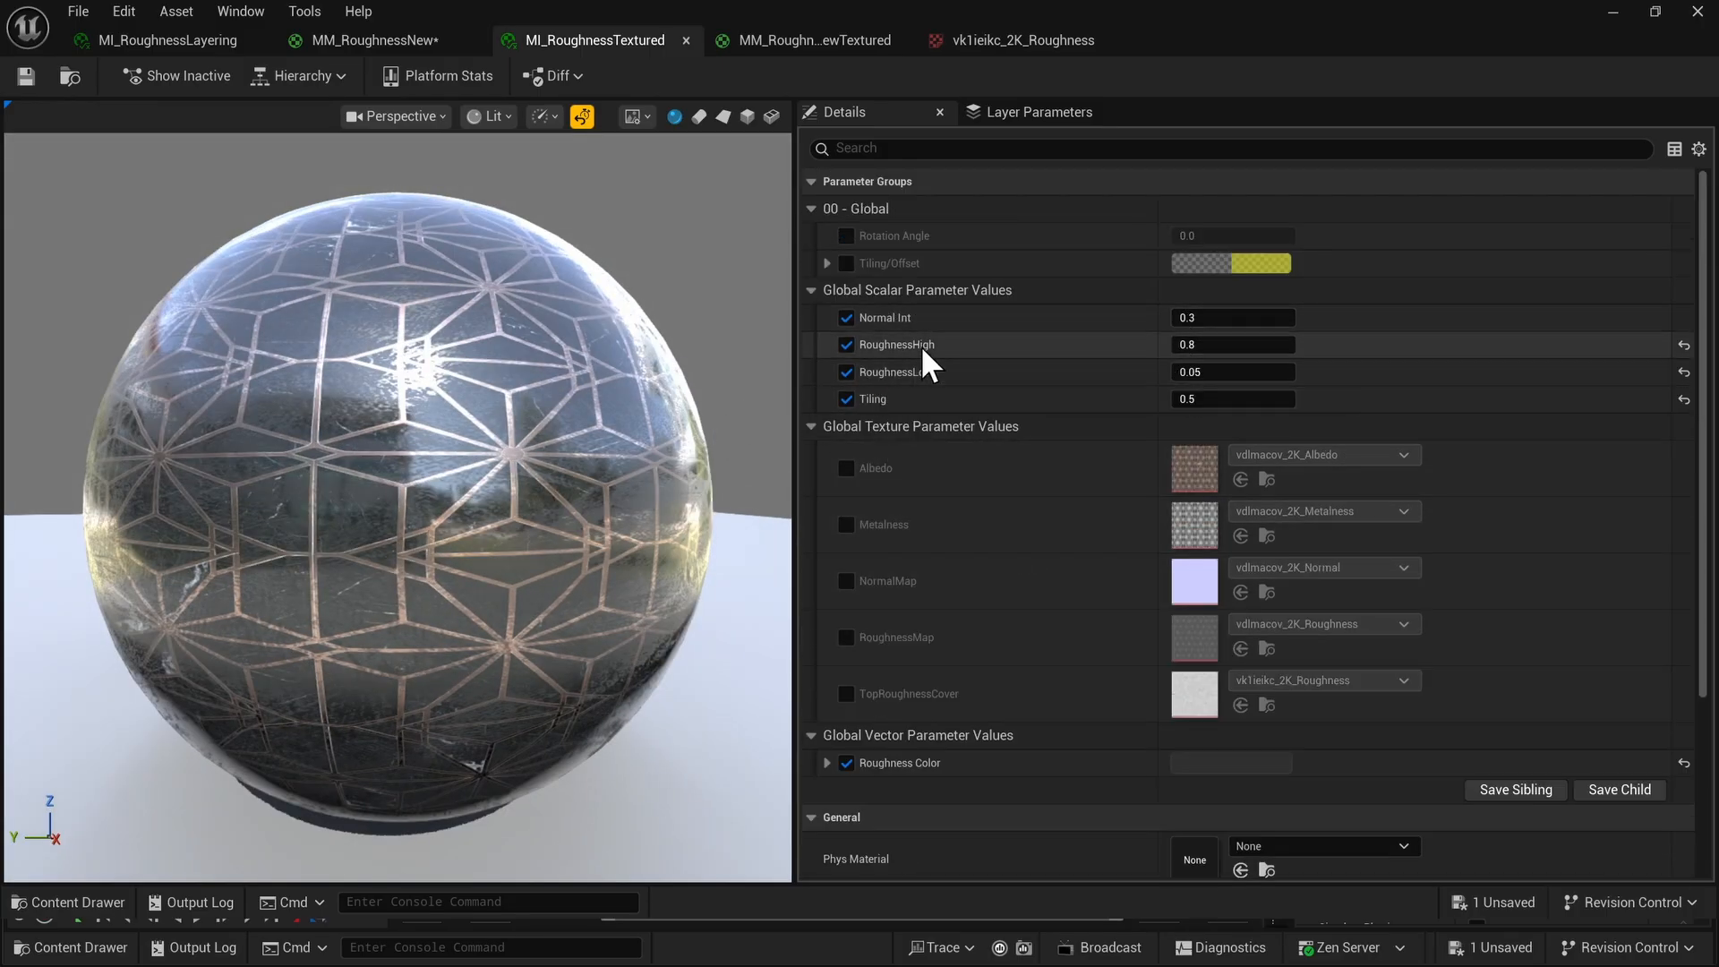
left_click(161, 44)
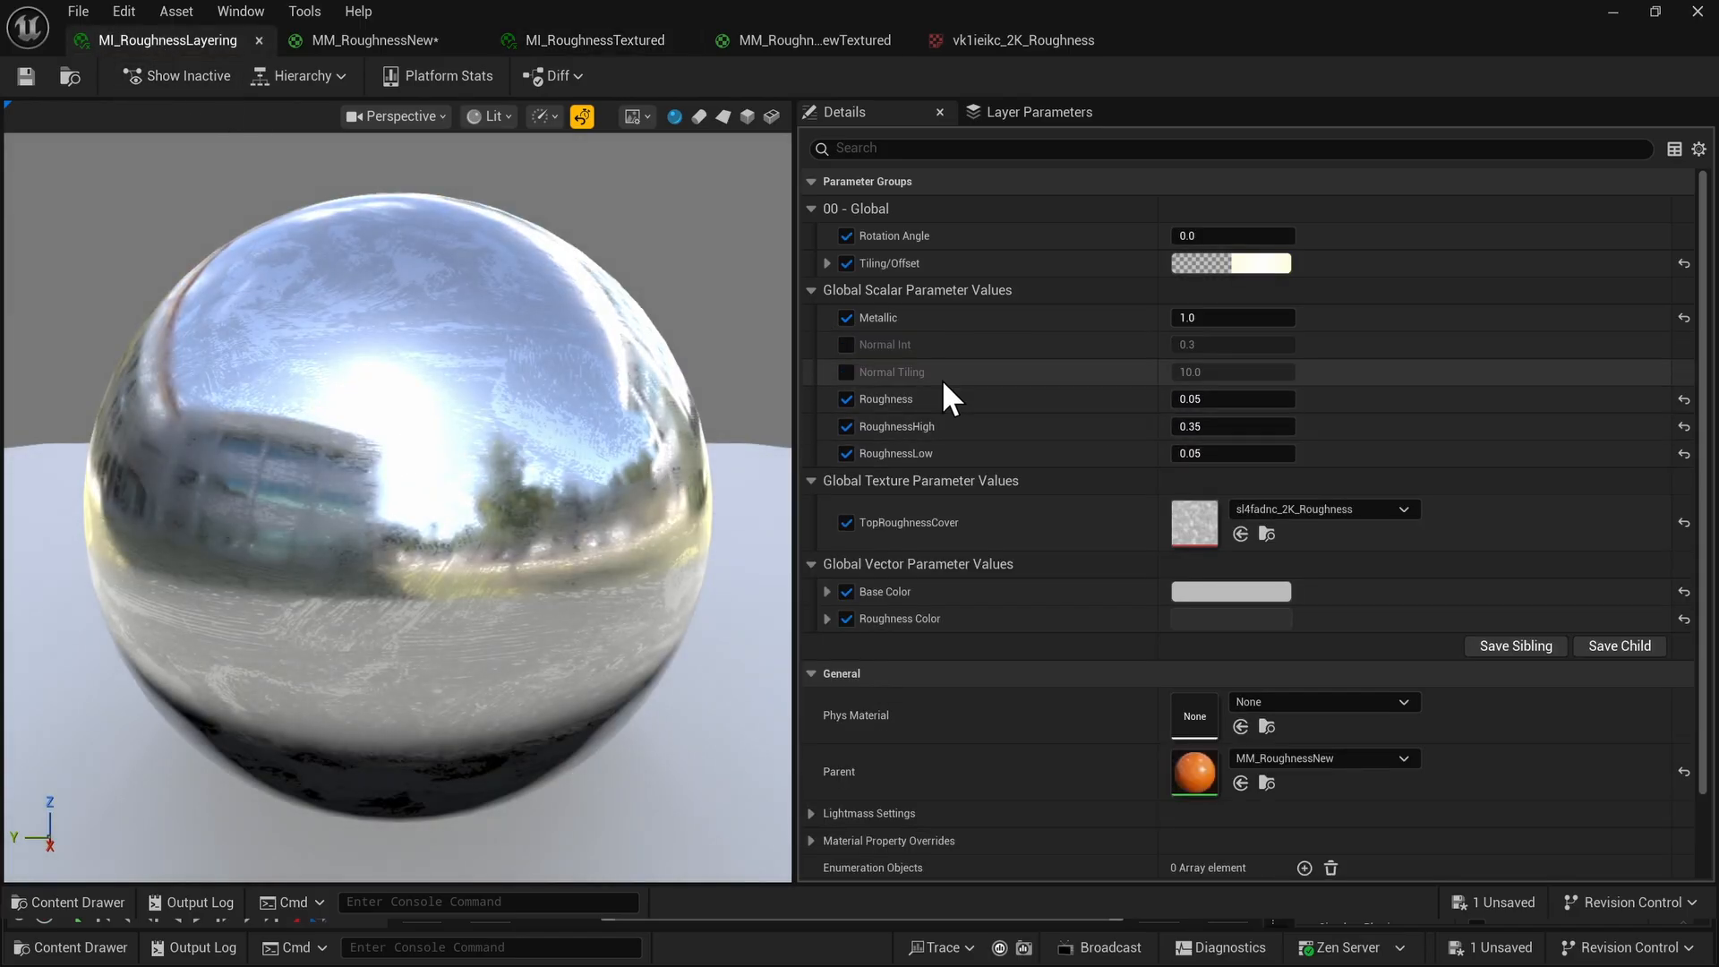
Return to the MAP_TestGlass level and play the SEQ_RoughnessLayering sequence from its start.
left_click(1647, 13)
left_click(1623, 3)
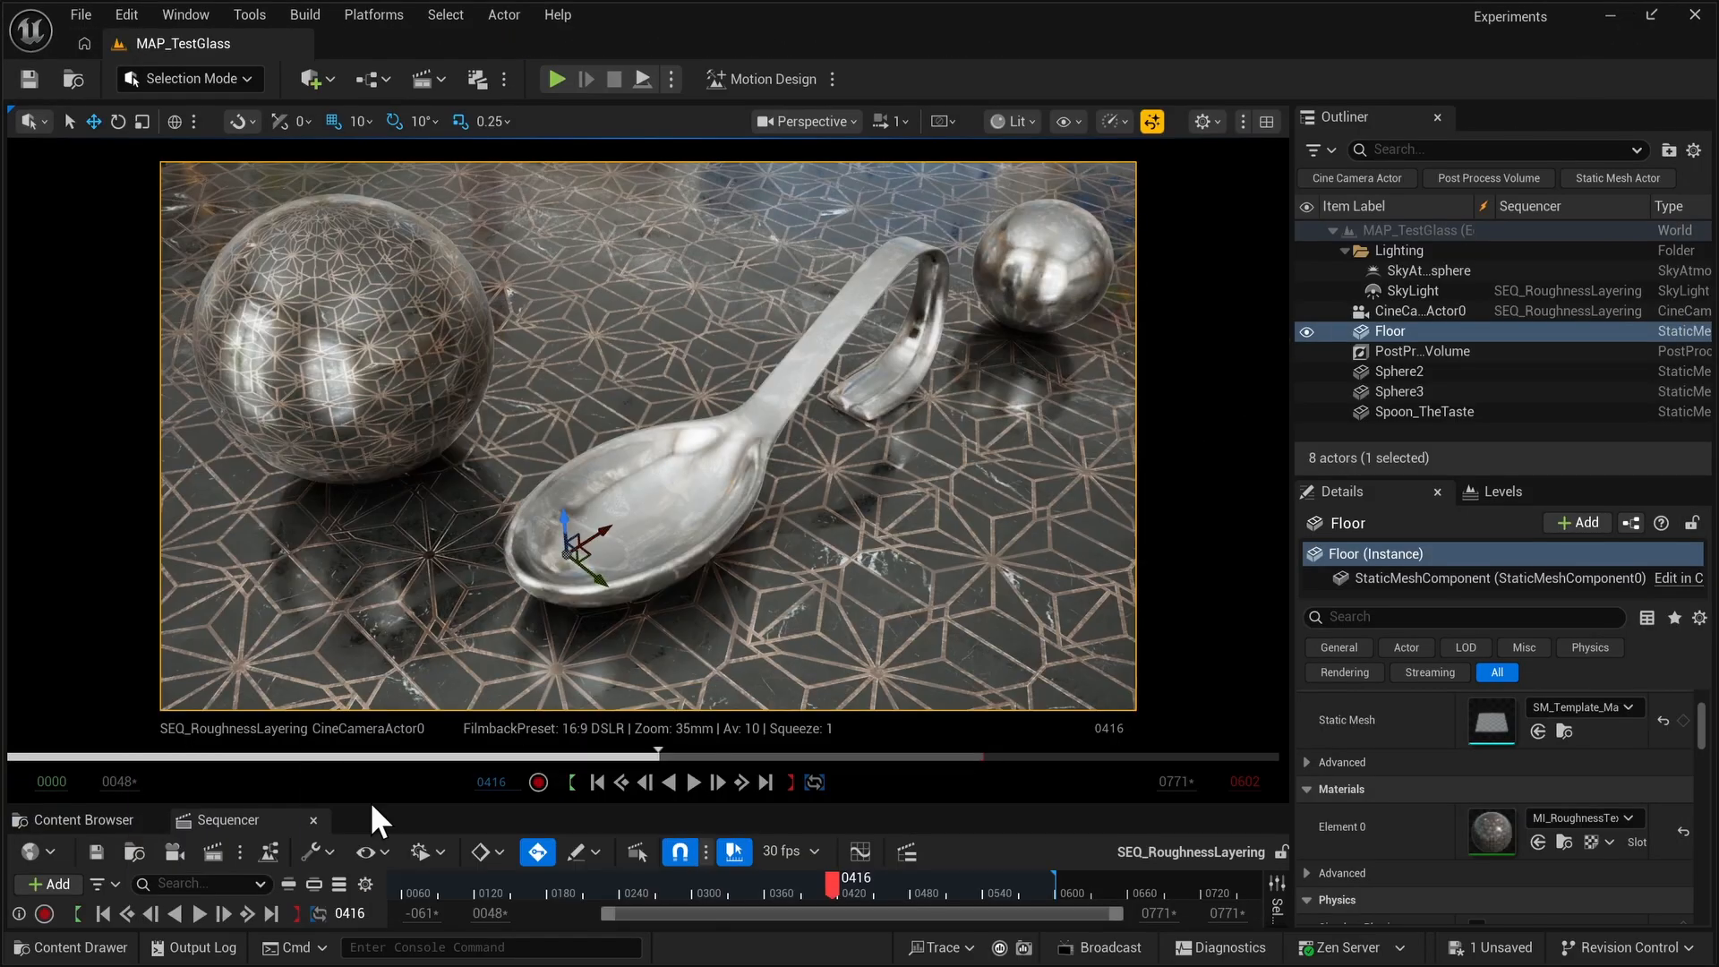
left_click(597, 782)
left_click(693, 782)
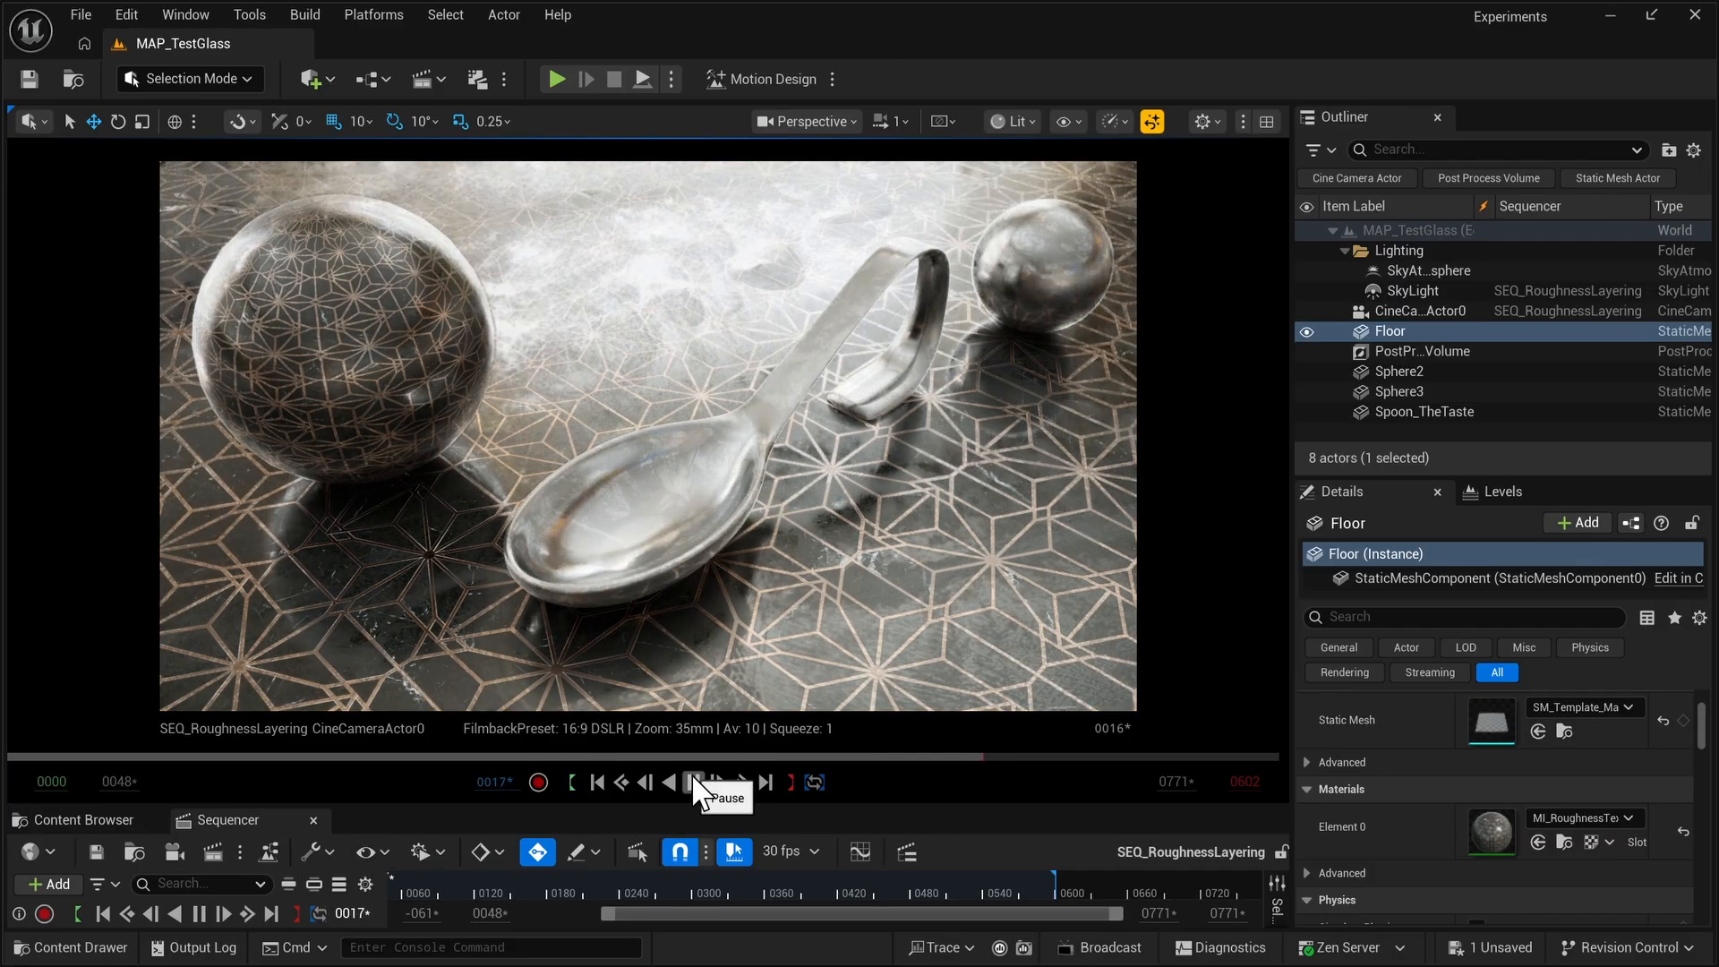